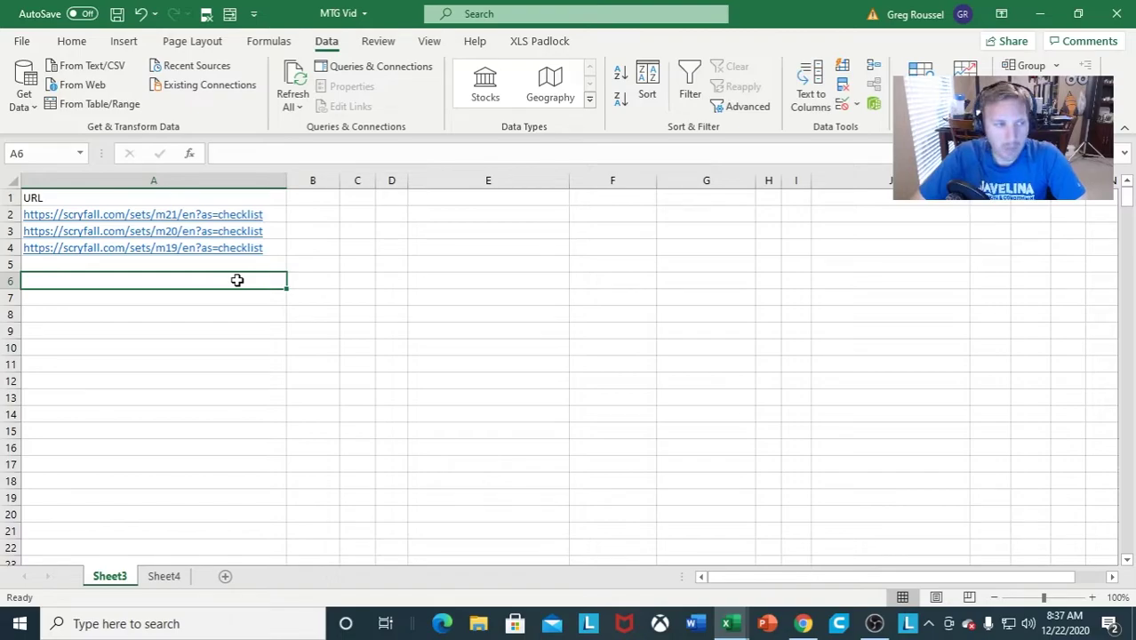
Compare the Scryfall URLs on Sheet3 with the tcgplayer URLs on Sheet4.
{"action": "left_click", "coordinate": [237, 260]}
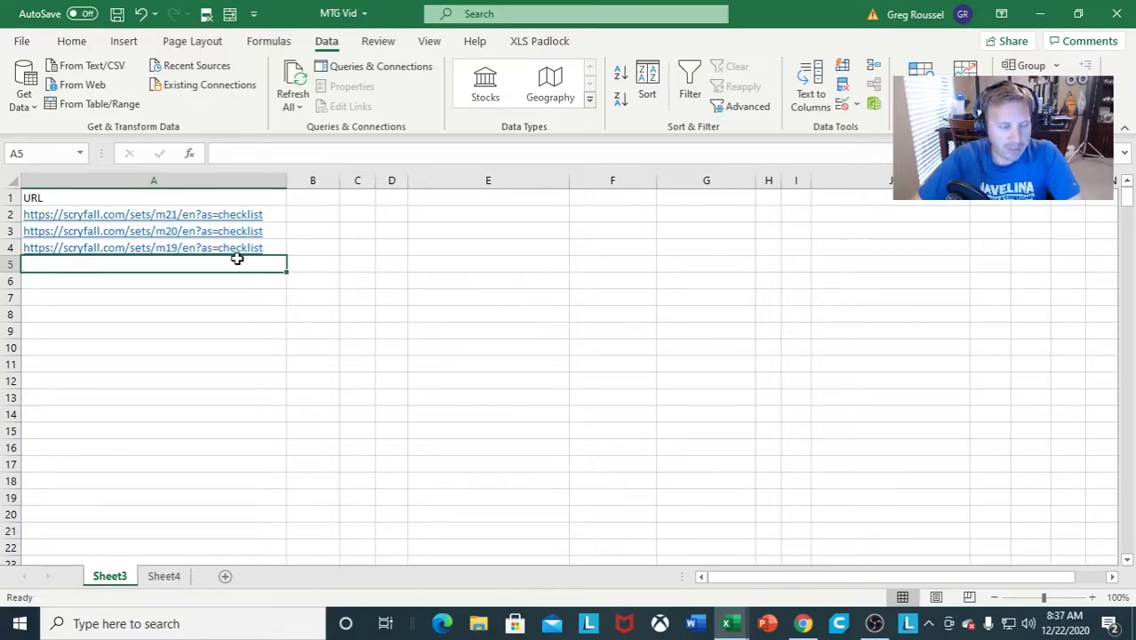
{"action": "left_click", "coordinate": [220, 197]}
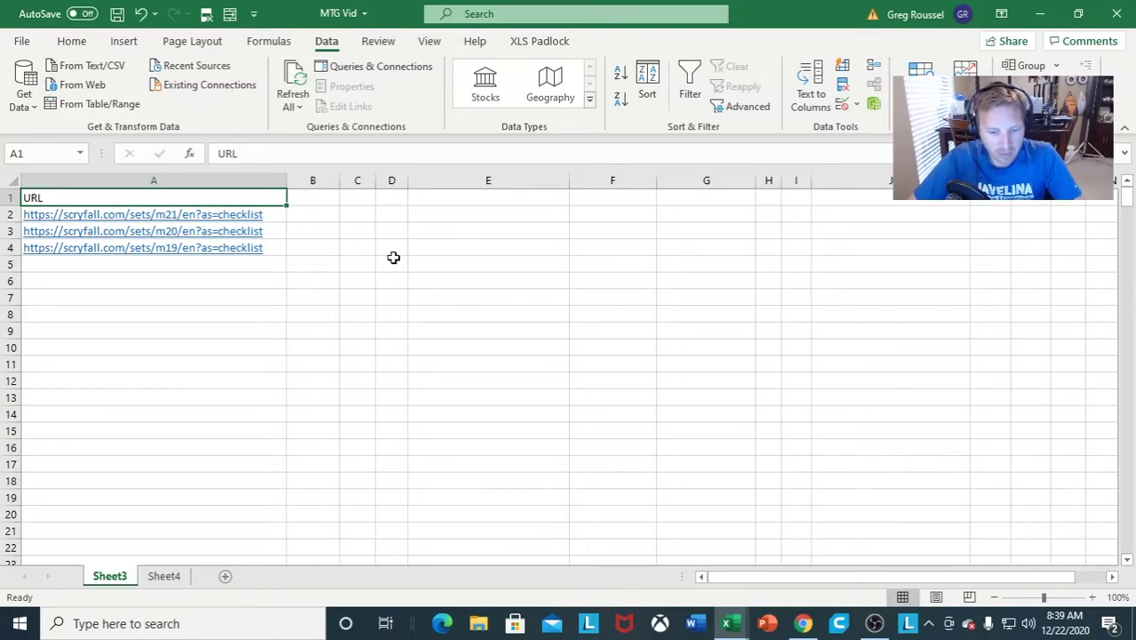
{"action": "left_click", "coordinate": [165, 578]}
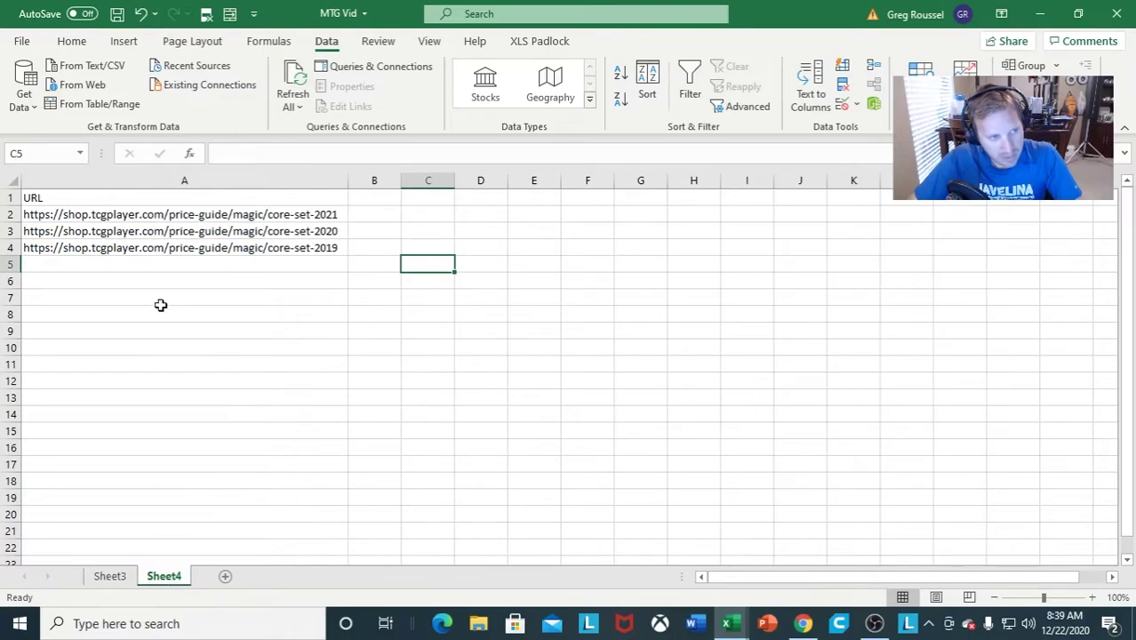
{"action": "left_click", "coordinate": [116, 577]}
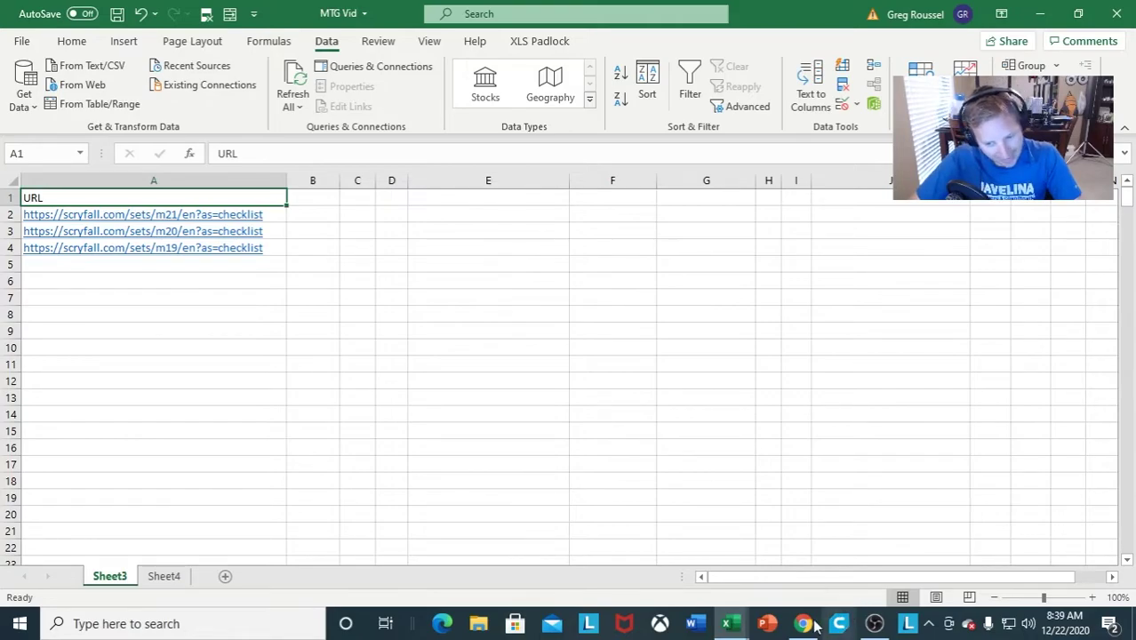
{"action": "left_click", "coordinate": [163, 577]}
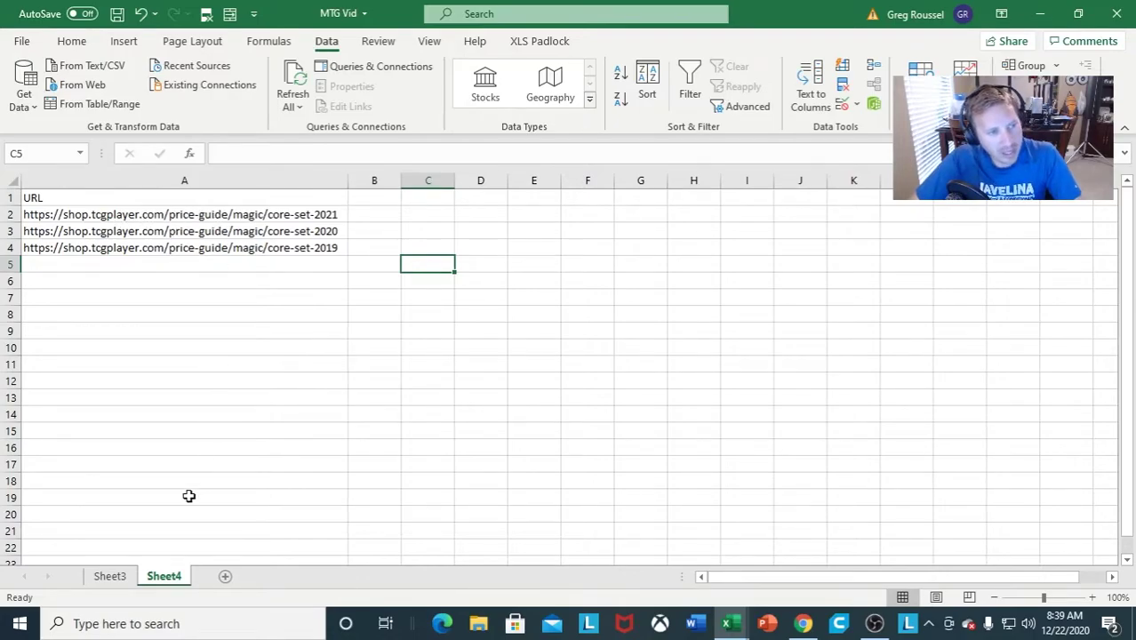
{"action": "left_click", "coordinate": [114, 576]}
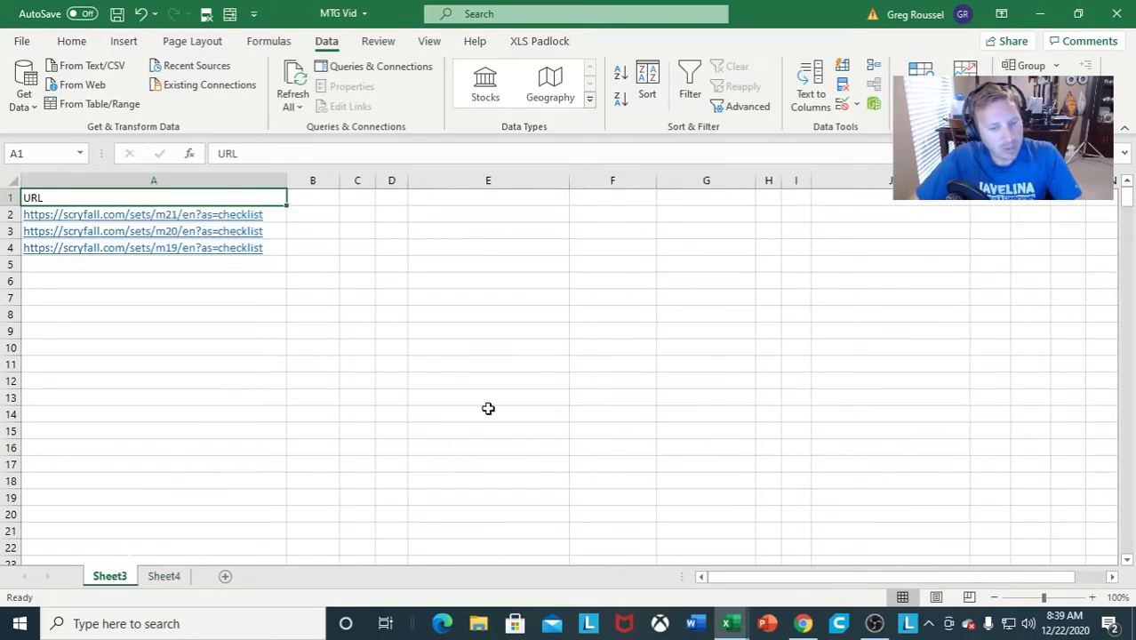
In Chrome, switch the Zendikar Rising set page to Images, then back to Checklist, and return to the MTG Vid workbook.
{"action": "left_click", "coordinate": [802, 623]}
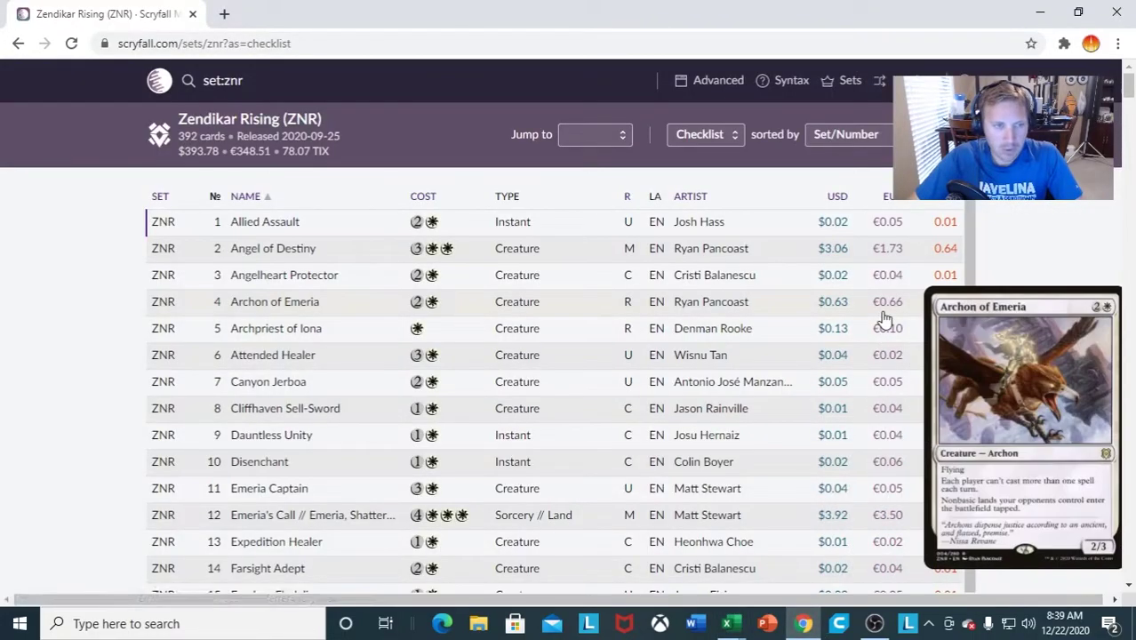
{"action": "left_click", "coordinate": [702, 135]}
{"action": "left_click", "coordinate": [696, 148]}
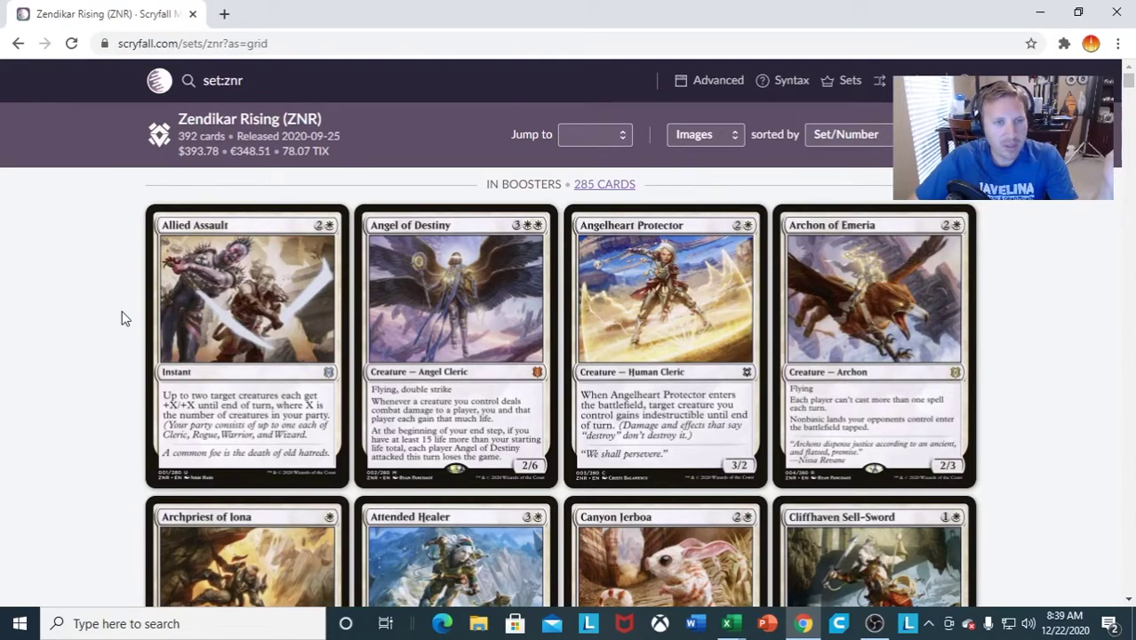
{"action": "left_click", "coordinate": [707, 140]}
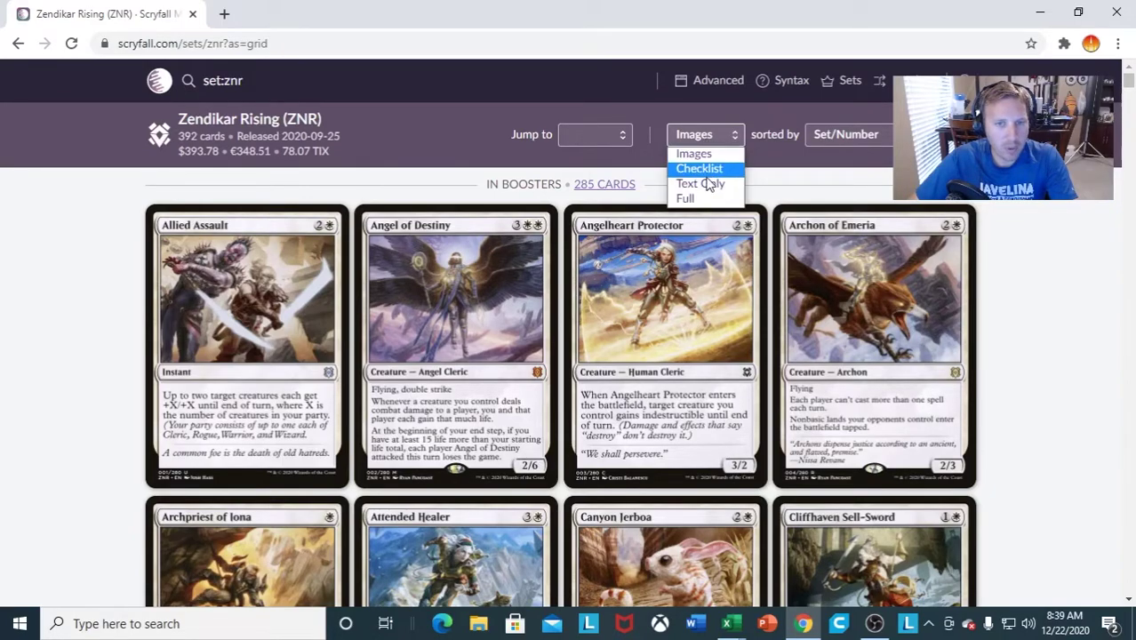
{"action": "left_click", "coordinate": [711, 170]}
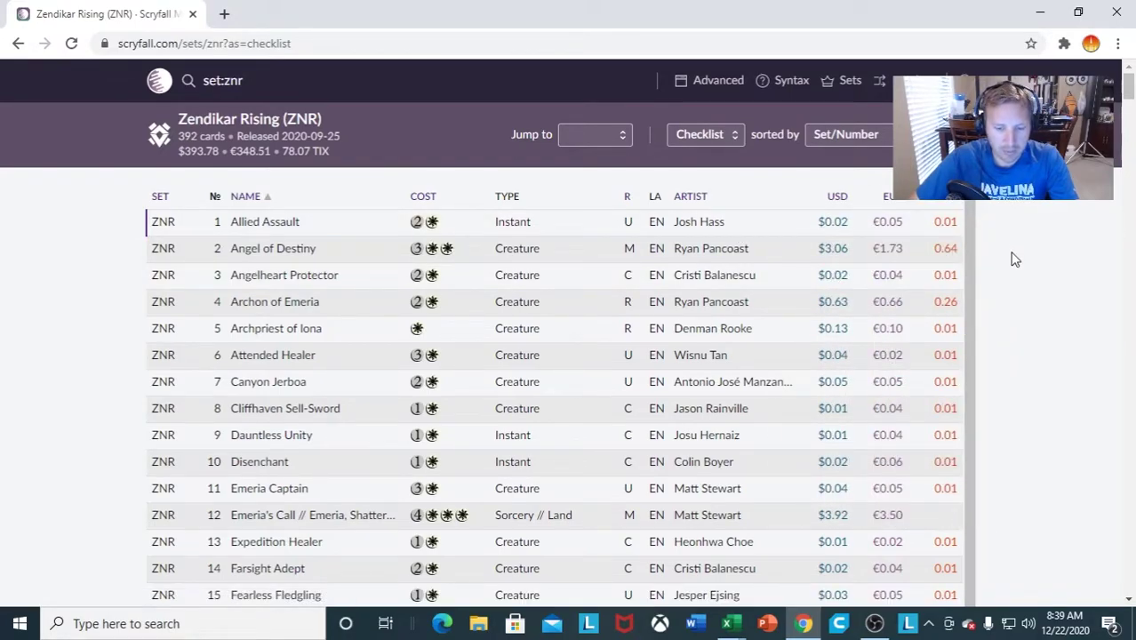
{"action": "mouse_move", "coordinate": [721, 628]}
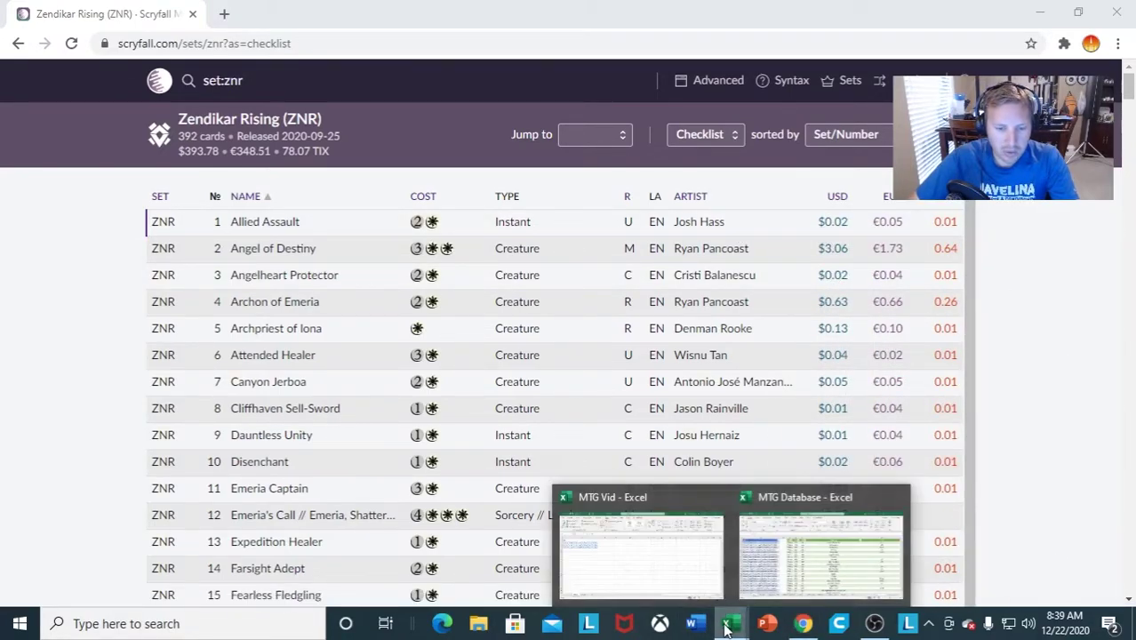
{"action": "left_click", "coordinate": [685, 573]}
Copy the m21 Scryfall URL from cell A2 and start a From Web import.
{"action": "left_click", "coordinate": [110, 301]}
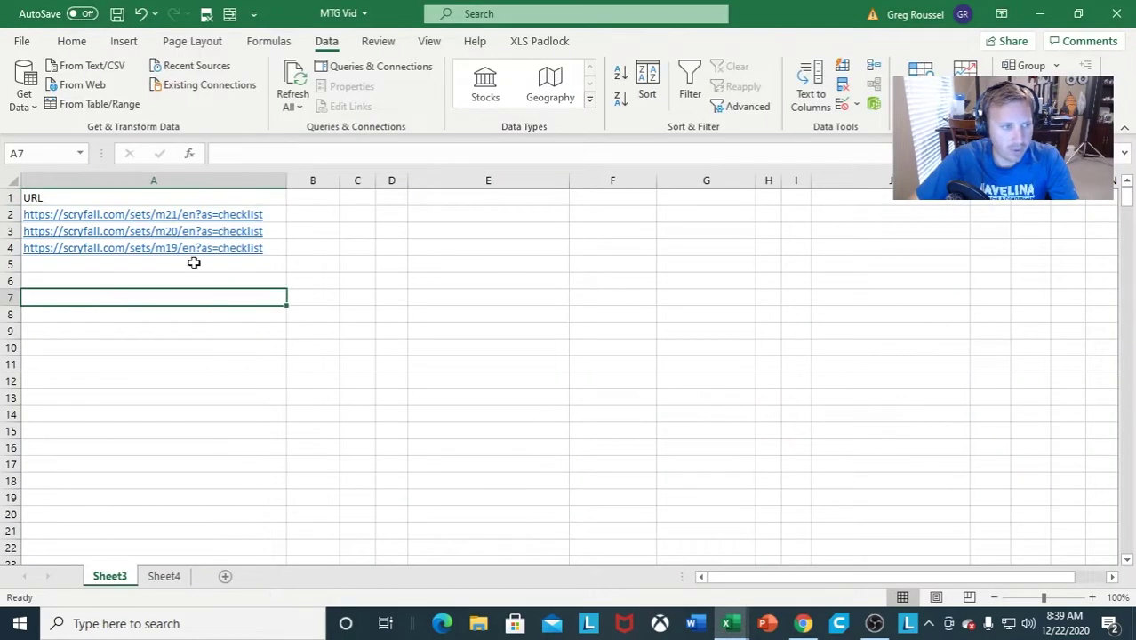
{"action": "left_click", "coordinate": [271, 211]}
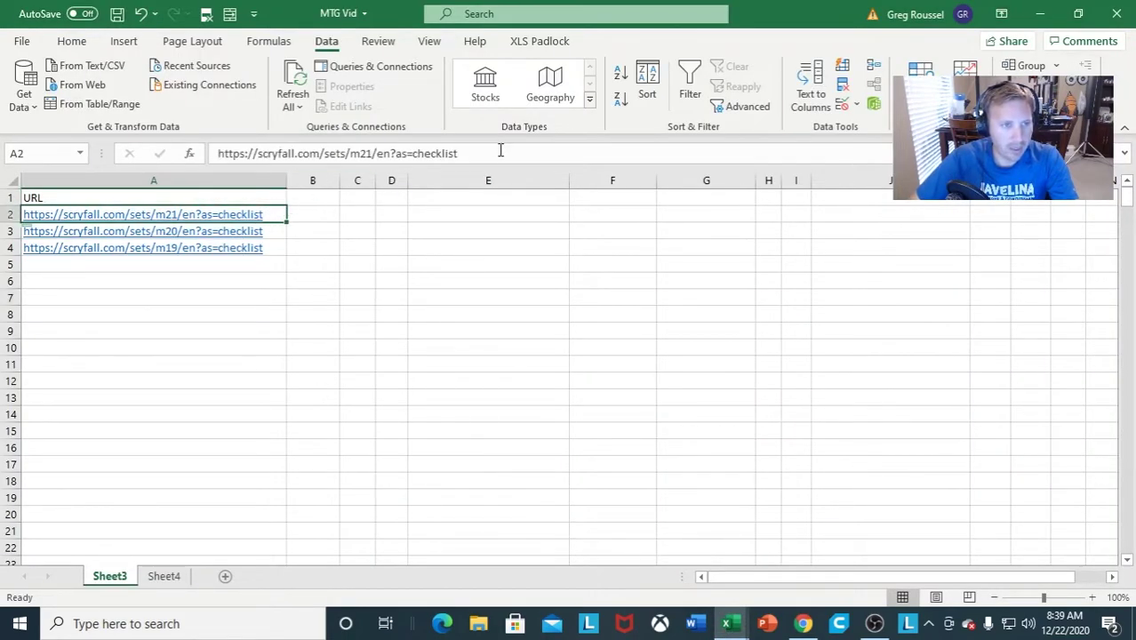
{"action": "left_click_drag", "start_coordinate": [457, 153], "coordinate": [213, 154]}
{"action": "key", "text": "ctrl+c"}
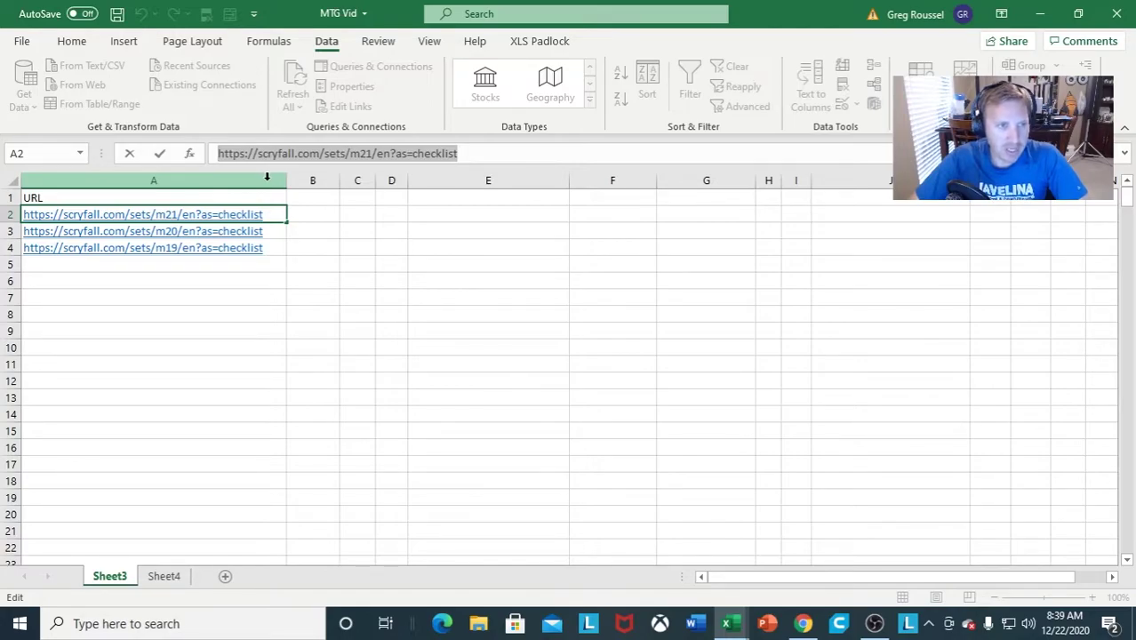
{"action": "left_click", "coordinate": [263, 302]}
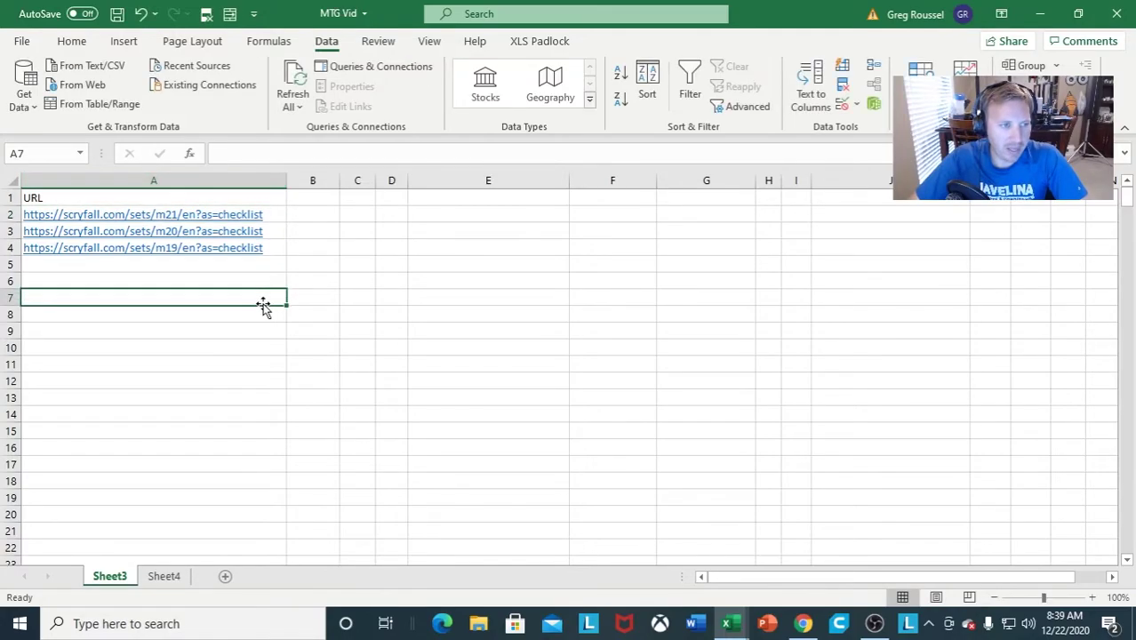
{"action": "left_click", "coordinate": [277, 216]}
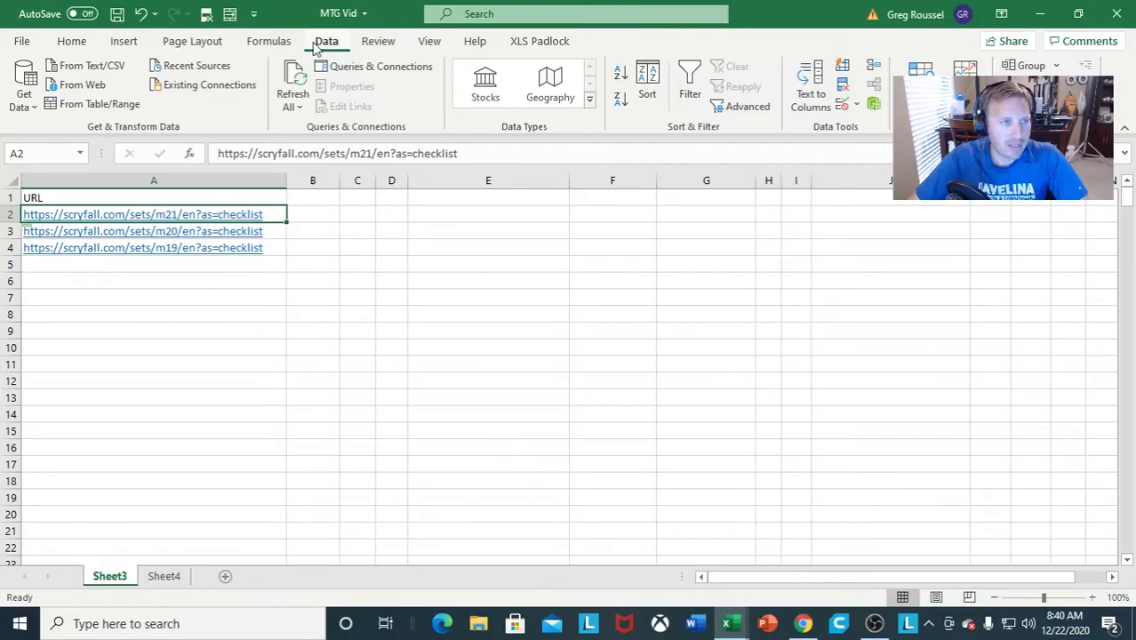
{"action": "left_click", "coordinate": [99, 85]}
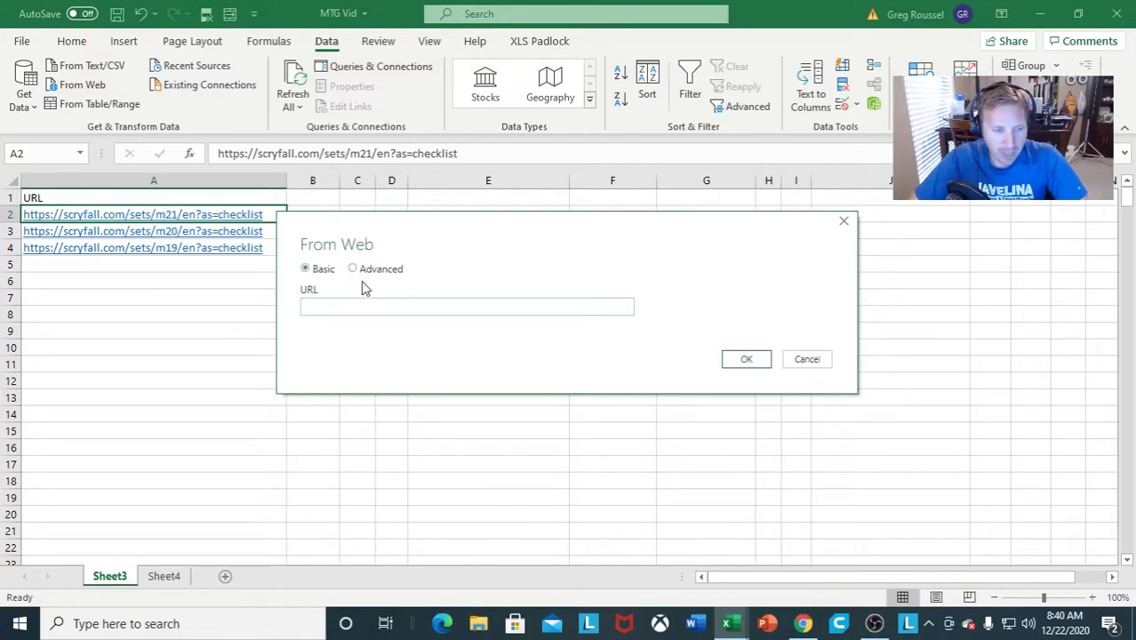
Connect to the pasted m21 checklist URL, select Table 0 in the Navigator, and choose Load To.
{"action": "key", "text": "ctrl+v"}
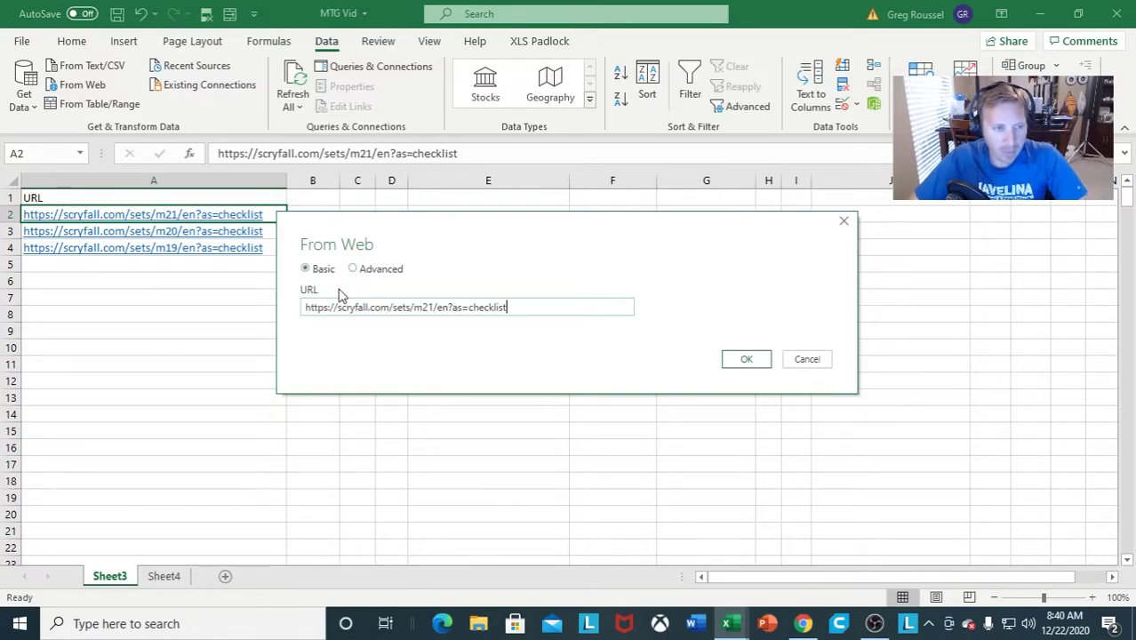
{"action": "left_click", "coordinate": [742, 358]}
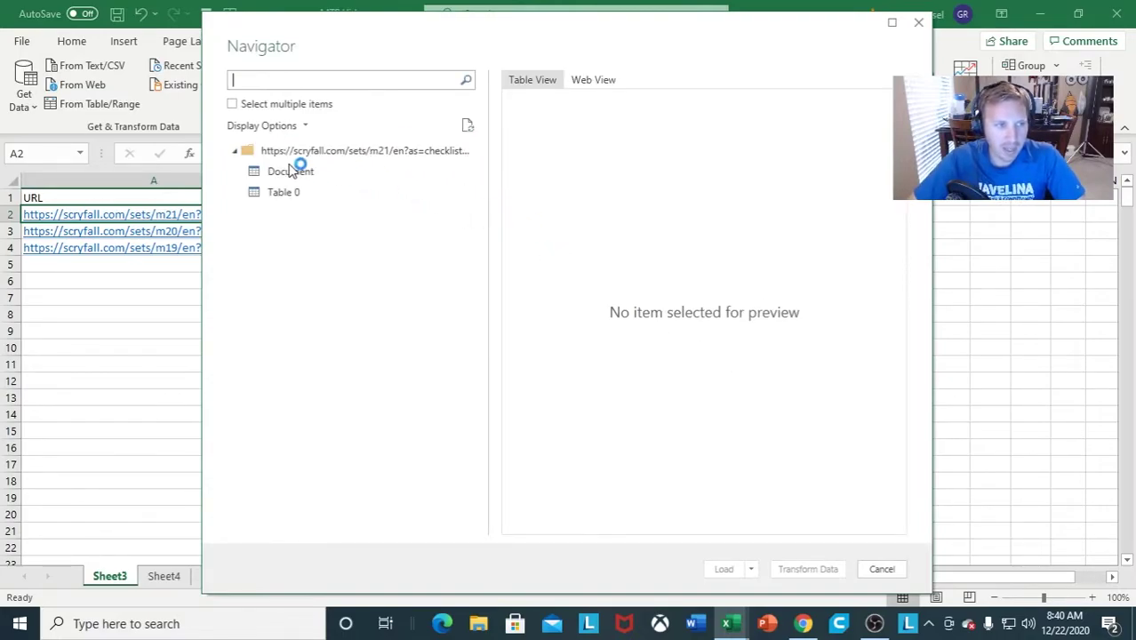
{"action": "left_click", "coordinate": [300, 173]}
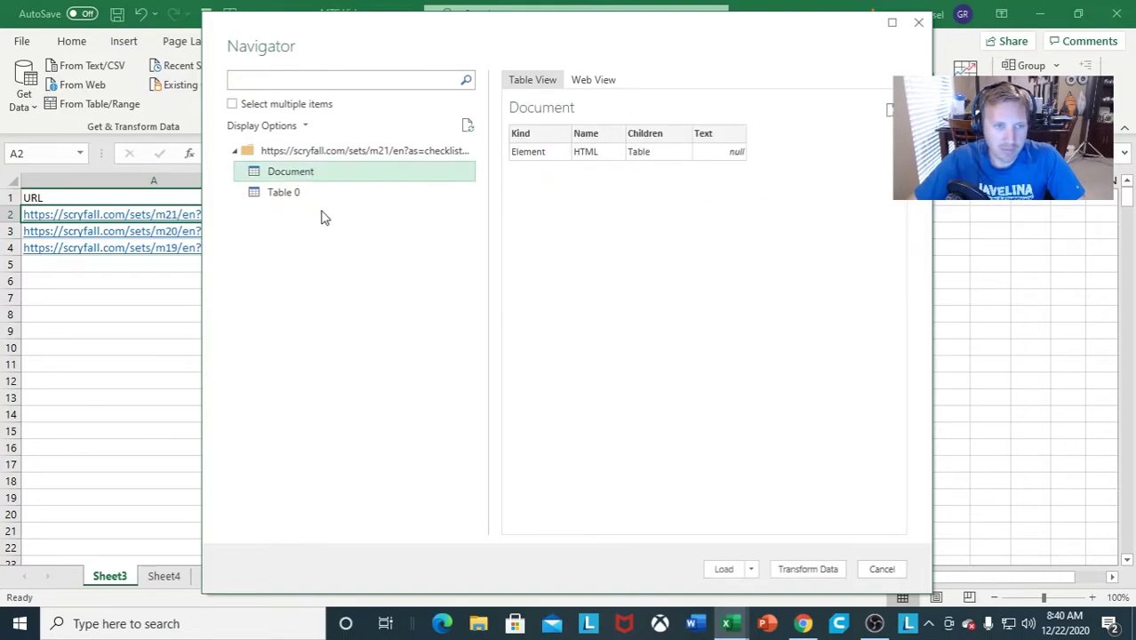
{"action": "left_click", "coordinate": [311, 196]}
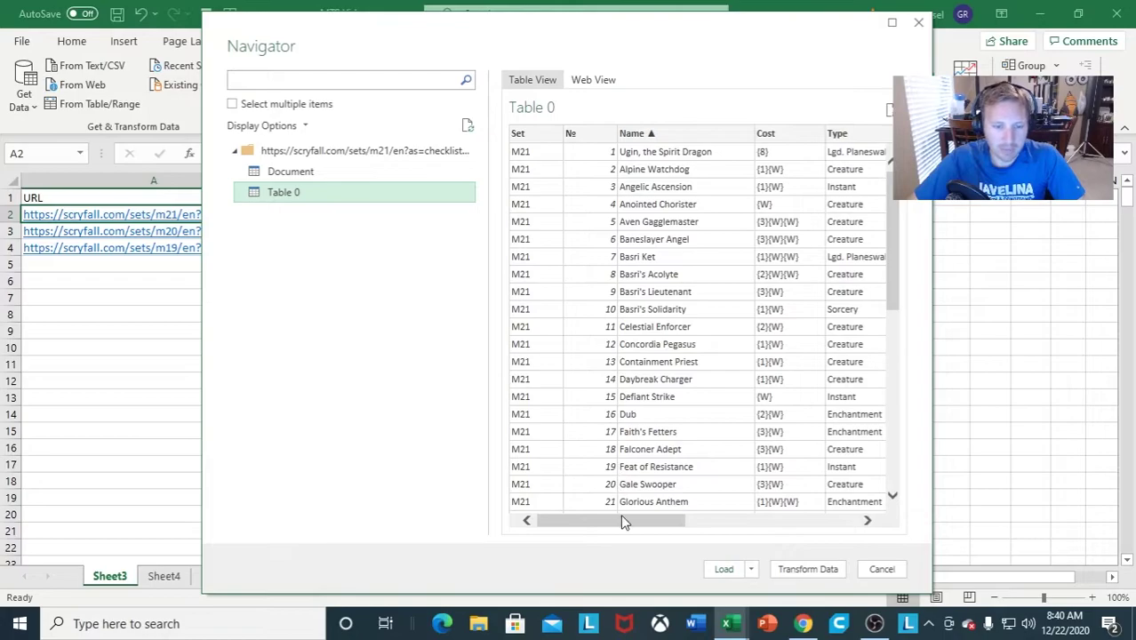
{"action": "left_click_drag", "start_coordinate": [622, 519], "coordinate": [696, 524]}
{"action": "left_click_drag", "start_coordinate": [747, 526], "coordinate": [583, 531]}
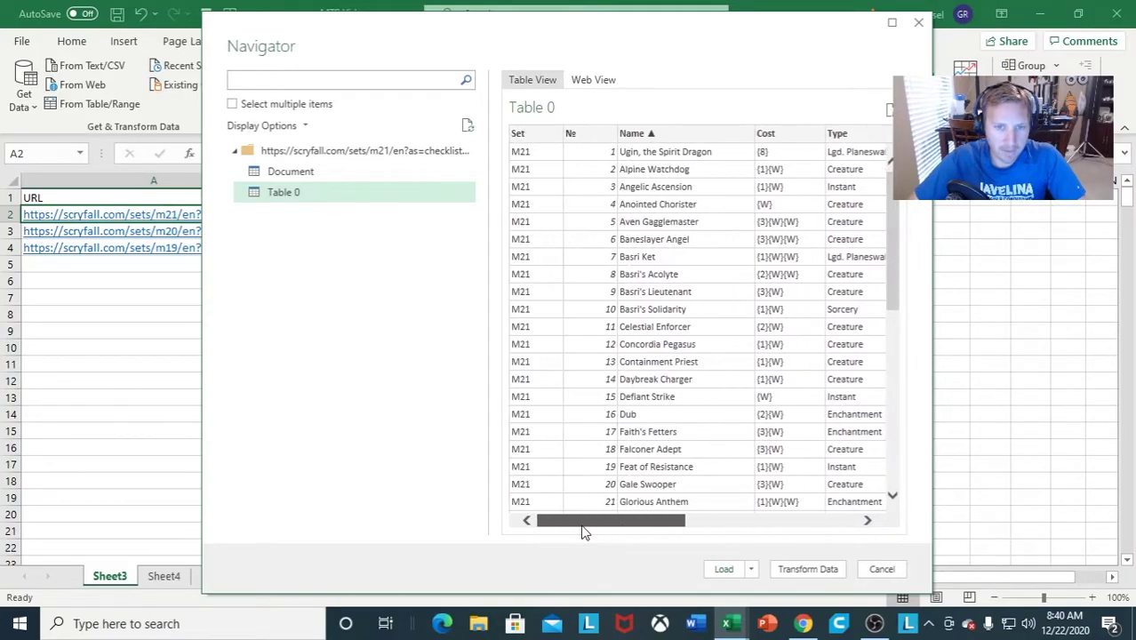
{"action": "left_click", "coordinate": [752, 572]}
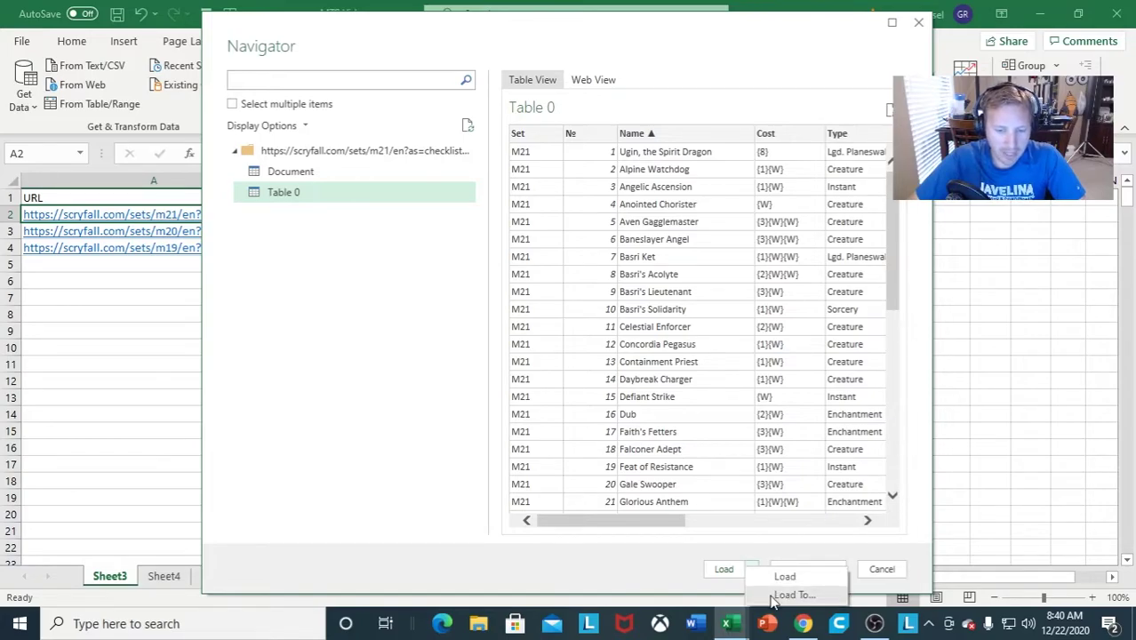
{"action": "left_click", "coordinate": [773, 596]}
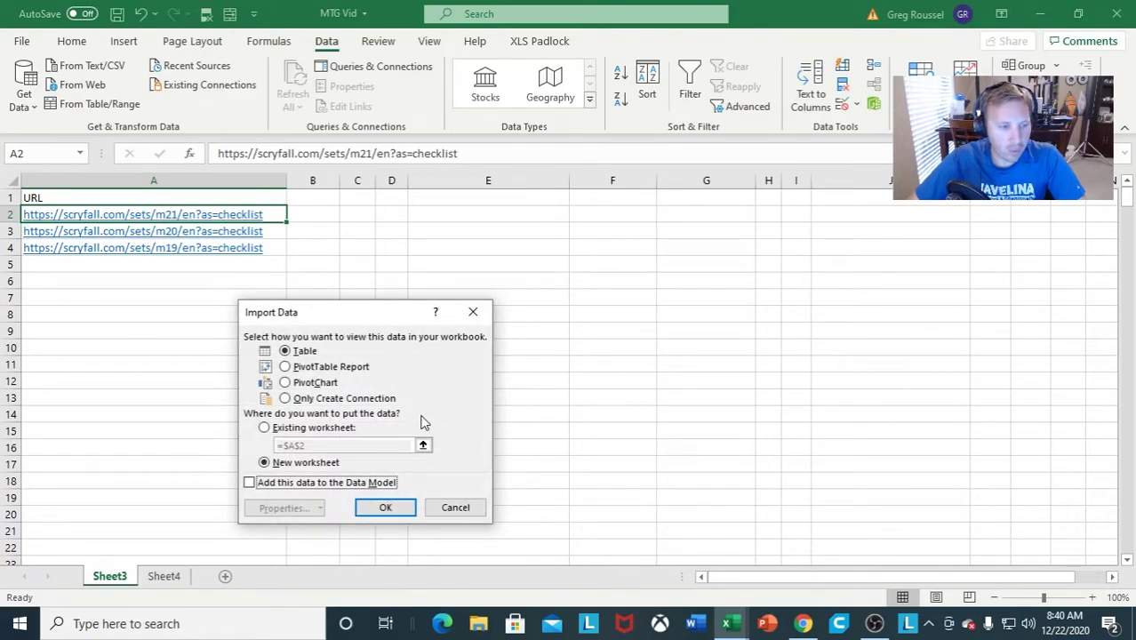
Load Table 0 as a table into the existing Sheet3 at cell C1.
{"action": "left_click", "coordinate": [265, 427]}
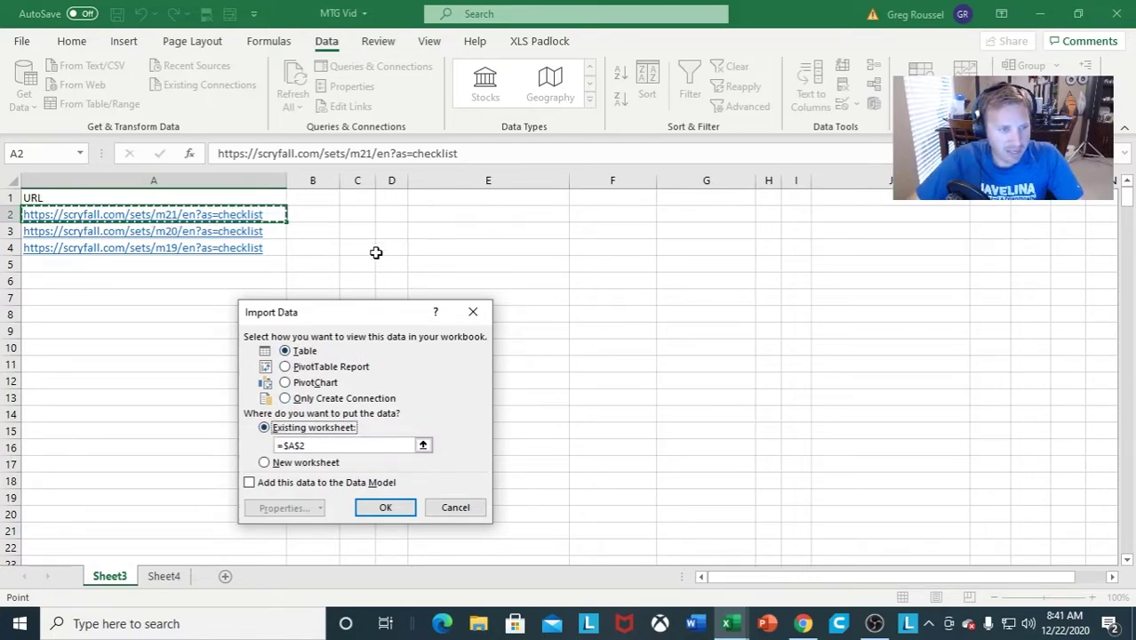
{"action": "left_click", "coordinate": [364, 197]}
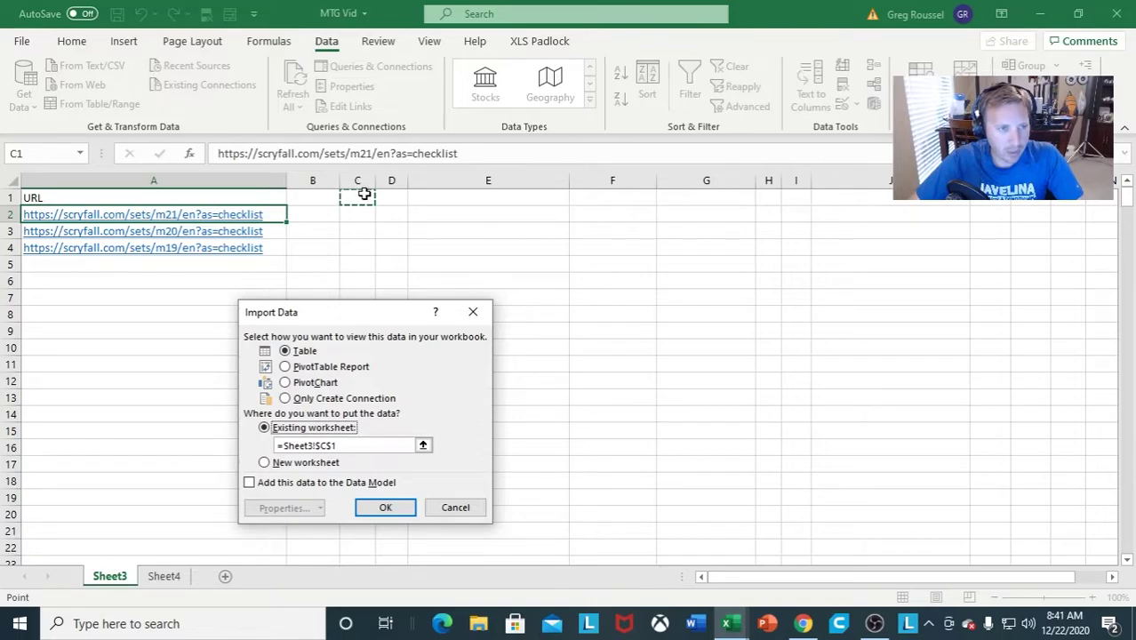
{"action": "left_click", "coordinate": [385, 508]}
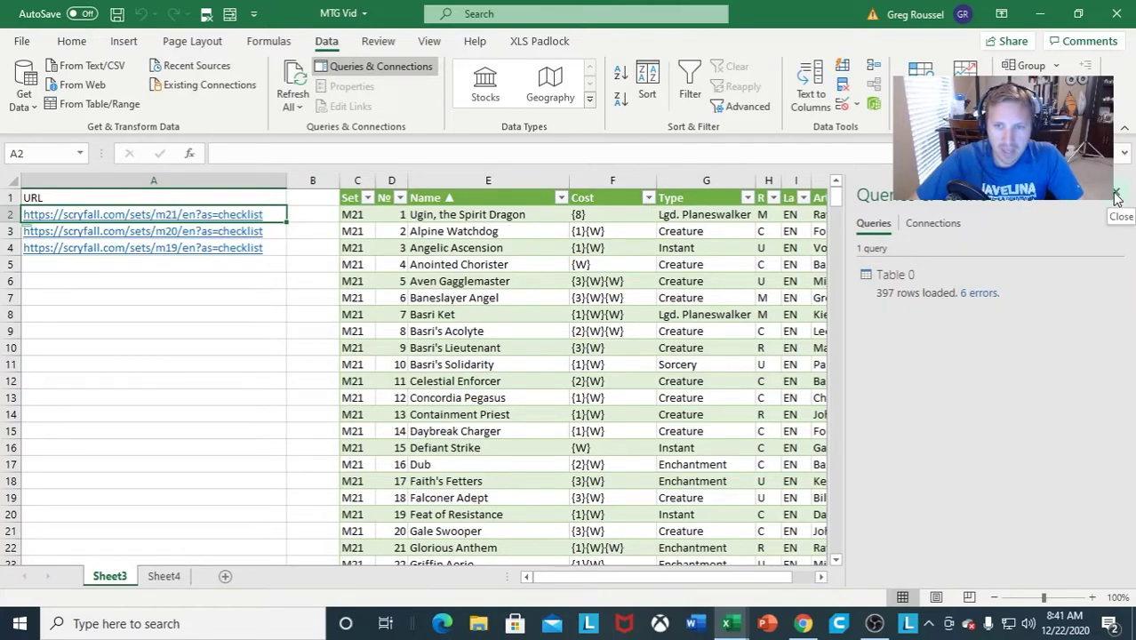
Edit the Table 0 query and view its M code in Advanced Editor.
{"action": "right_click", "coordinate": [988, 278]}
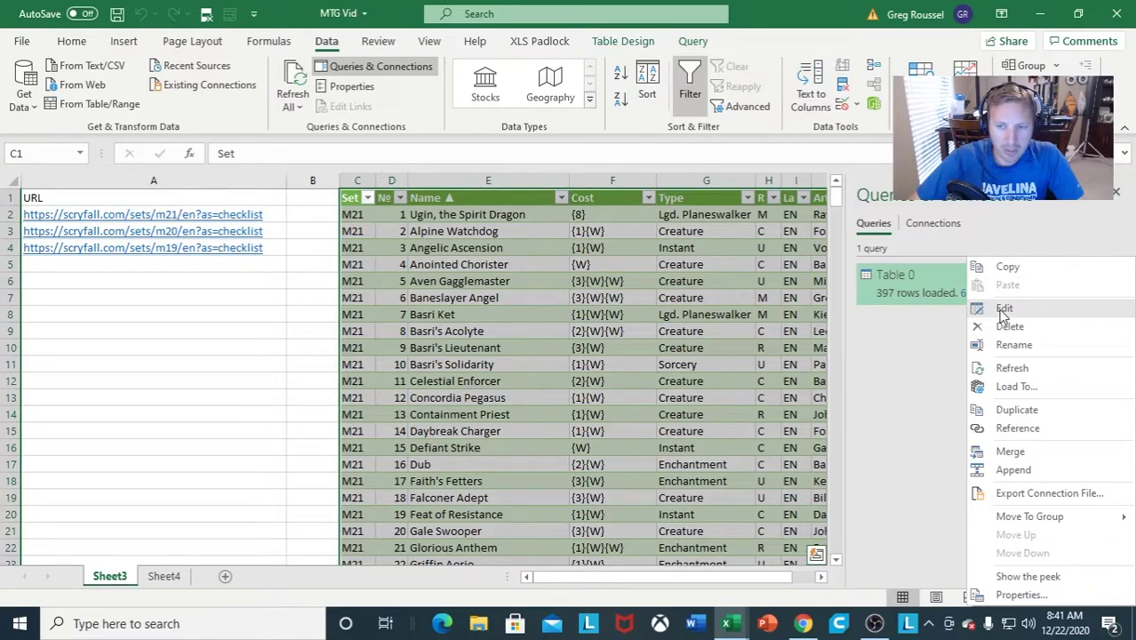
{"action": "left_click", "coordinate": [1004, 310]}
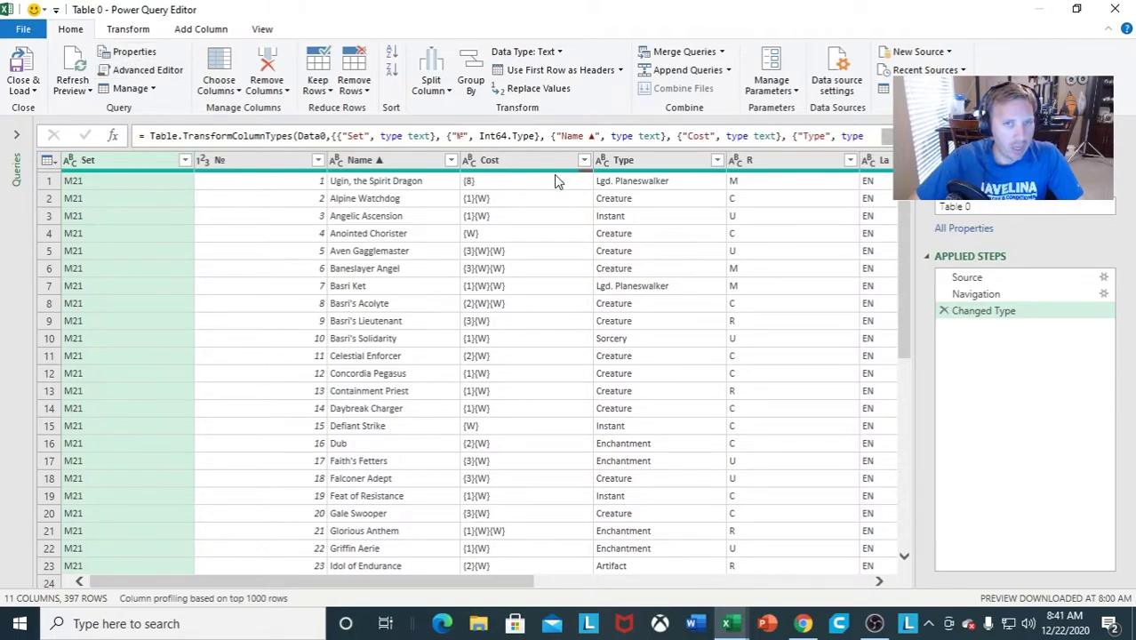
{"action": "left_click", "coordinate": [151, 79]}
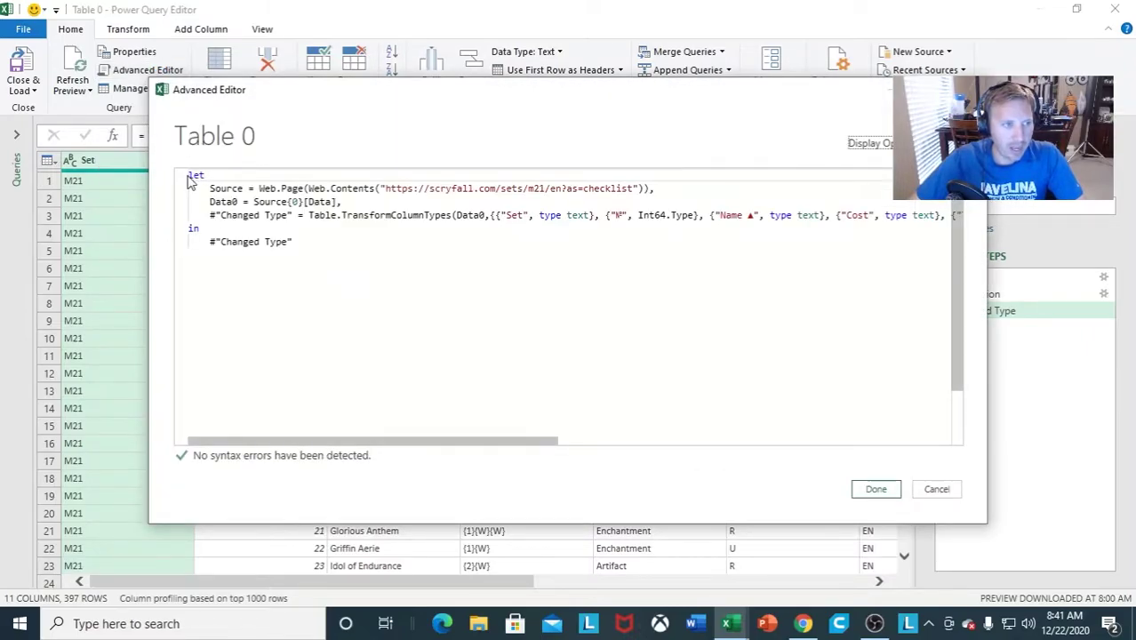
Add the line 'let GetResults=(URL) =>' above the existing query code.
{"action": "left_click", "coordinate": [189, 176]}
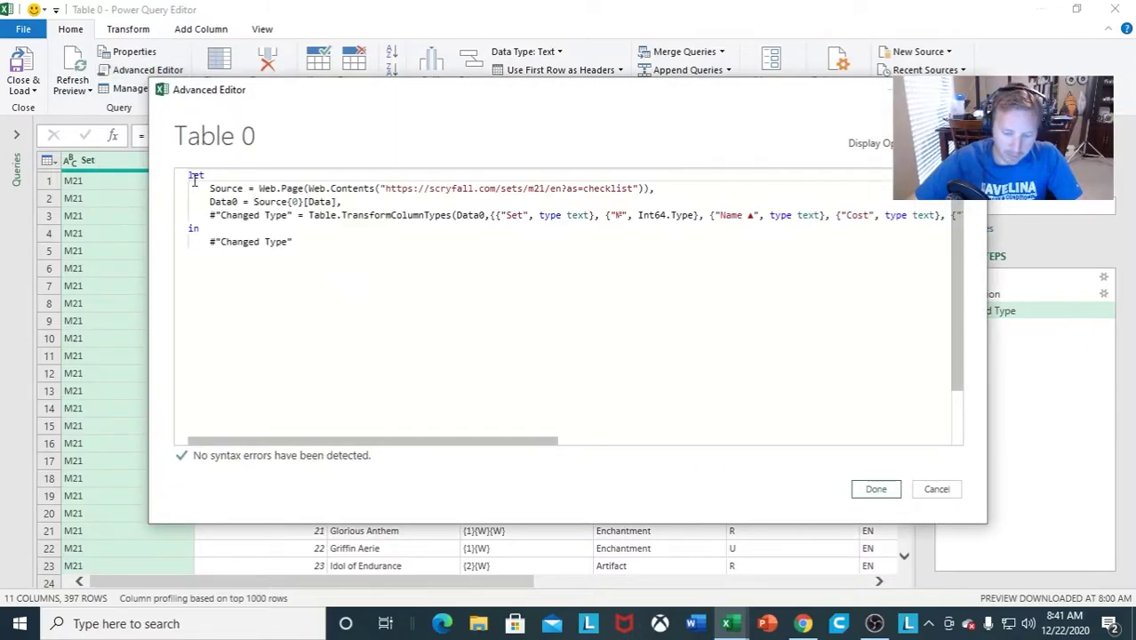
{"action": "key", "text": "Return"}
{"action": "key", "text": "Return"}
{"action": "key", "text": "Up"}
{"action": "key", "text": "Up"}
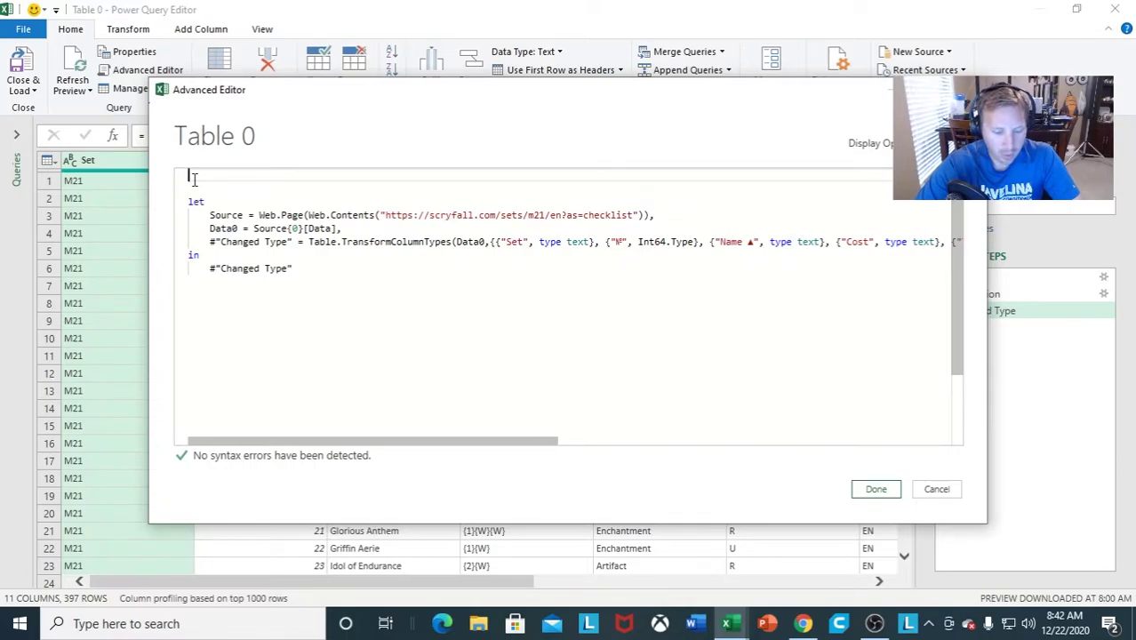
{"action": "type", "text": "LET"}
{"action": "key", "text": "BackSpace"}
{"action": "key", "text": "BackSpace"}
{"action": "key", "text": "BackSpace"}
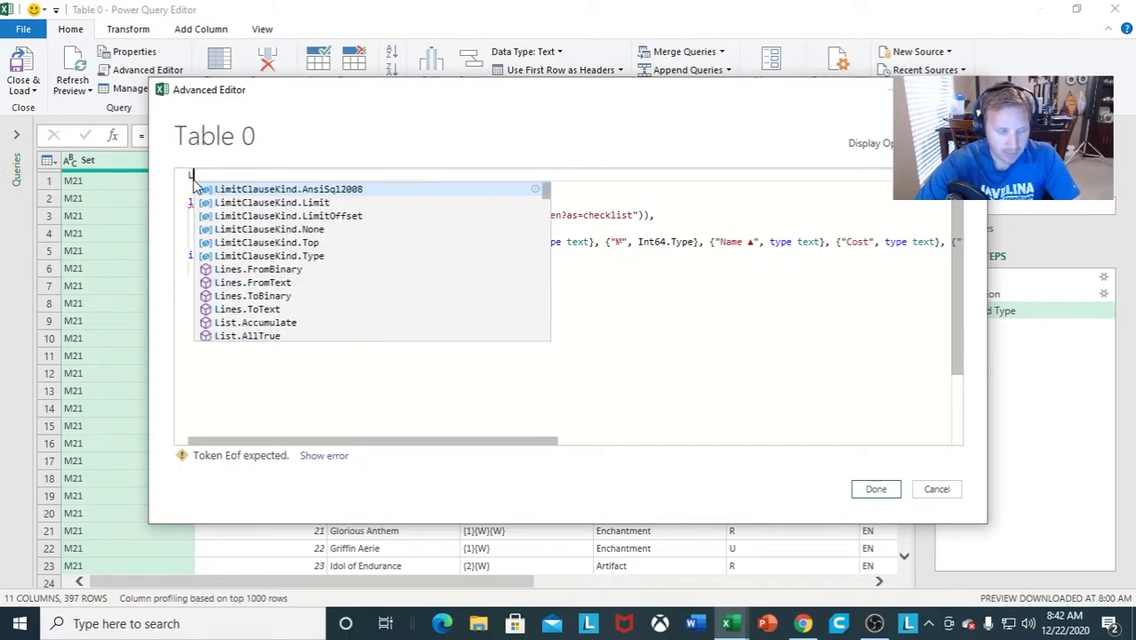
{"action": "type", "text": "let"}
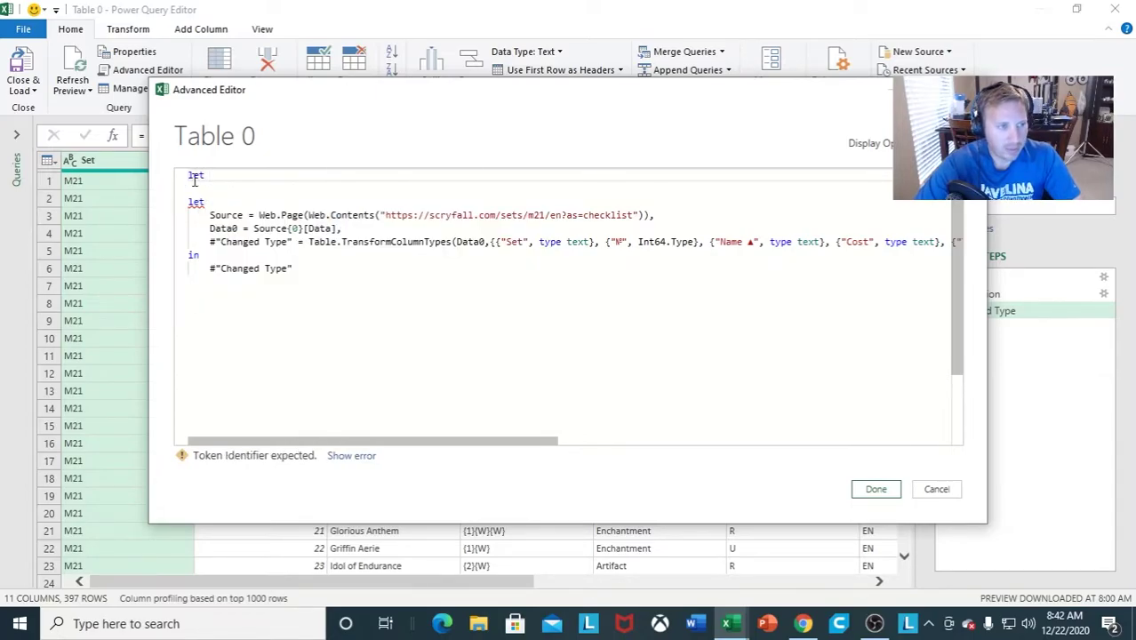
{"action": "type", "text": " Ge"}
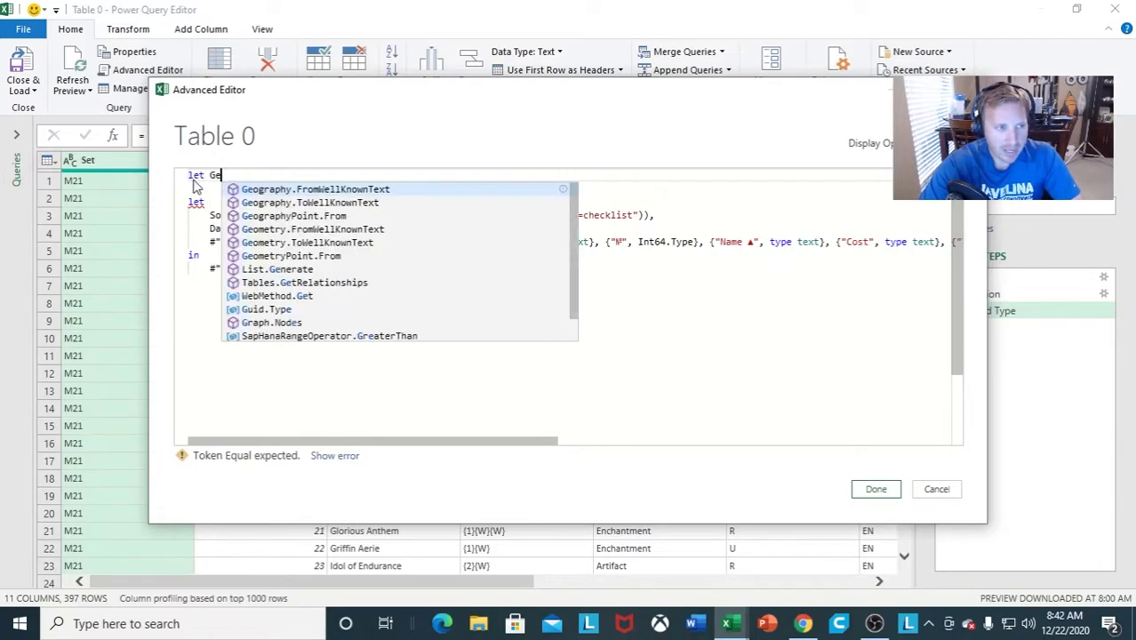
{"action": "type", "text": "tResults"}
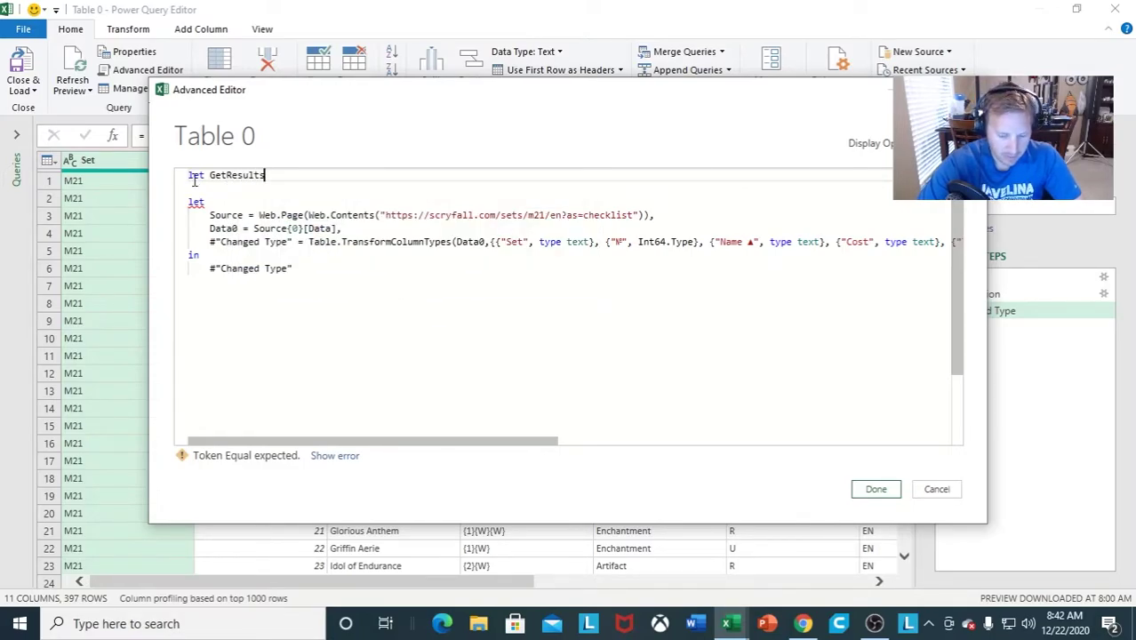
{"action": "type", "text": "="}
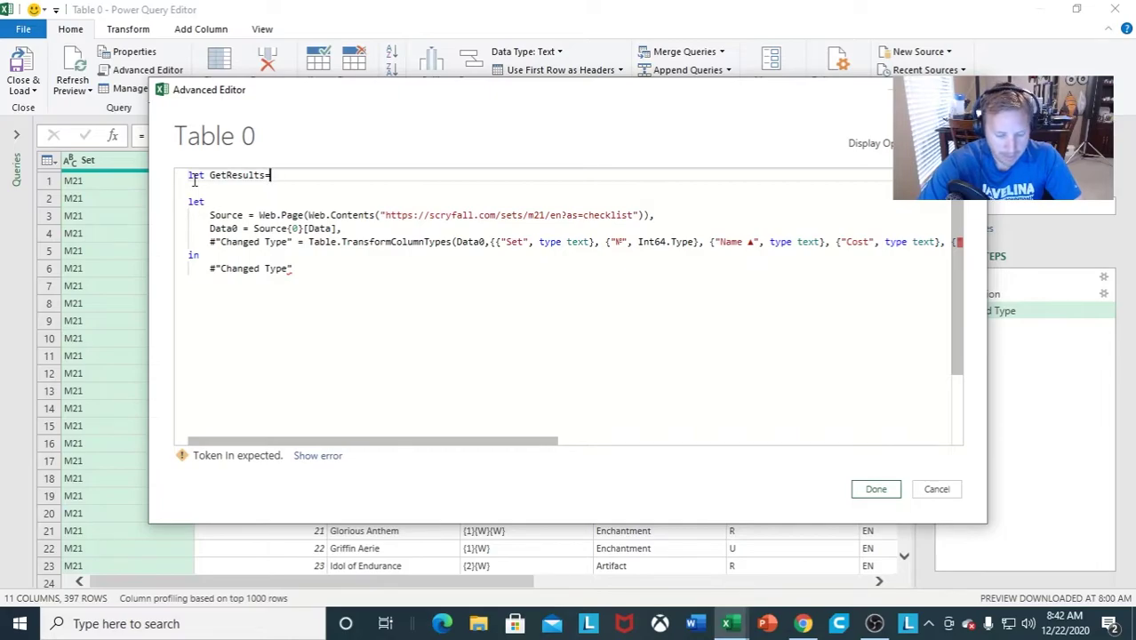
{"action": "type", "text": "(UR"}
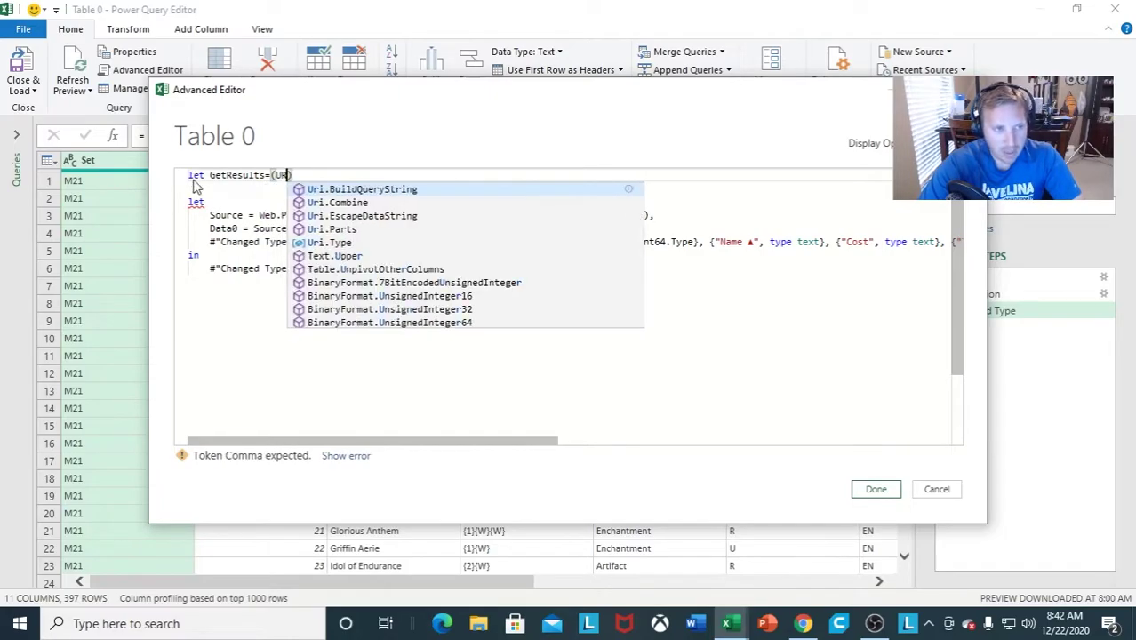
{"action": "type", "text": "L)"}
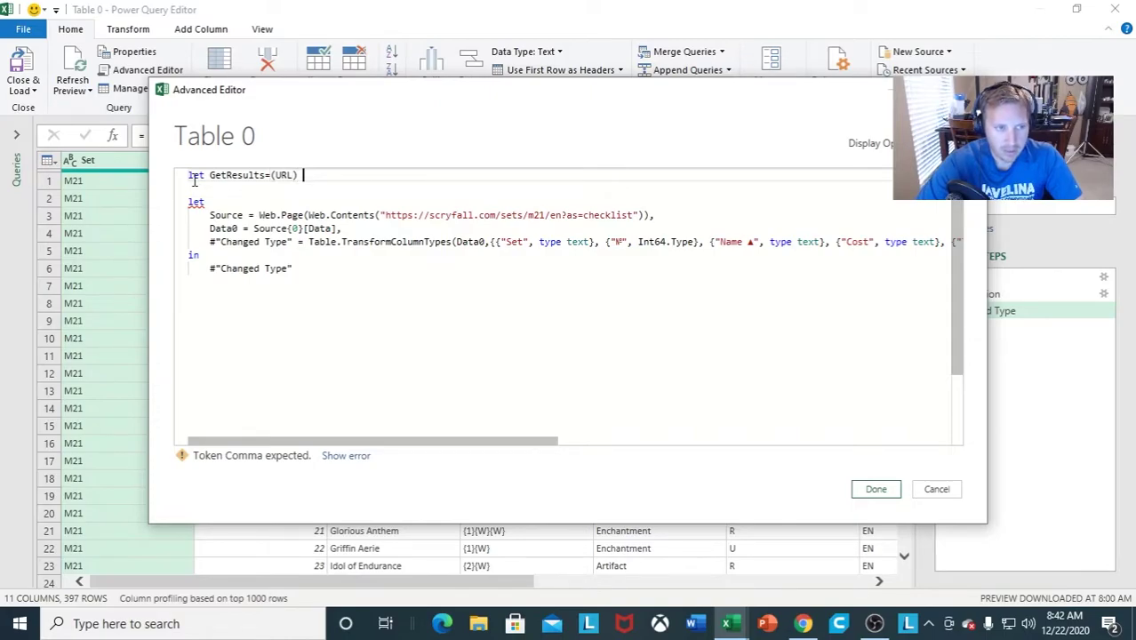
{"action": "type", "text": " ="}
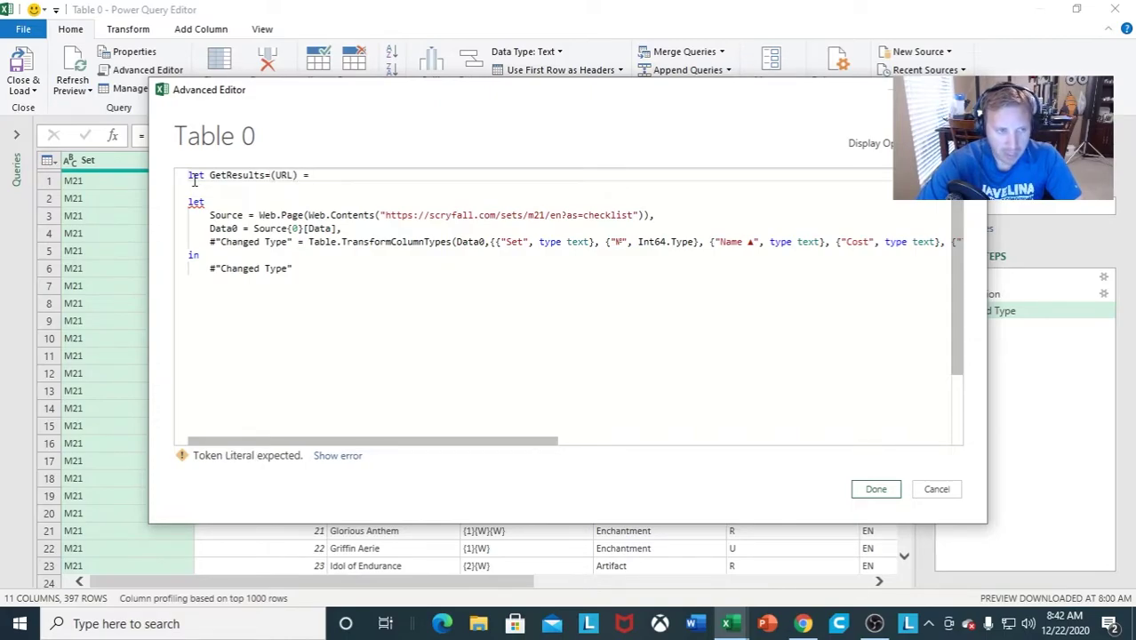
{"action": "type", "text": ">"}
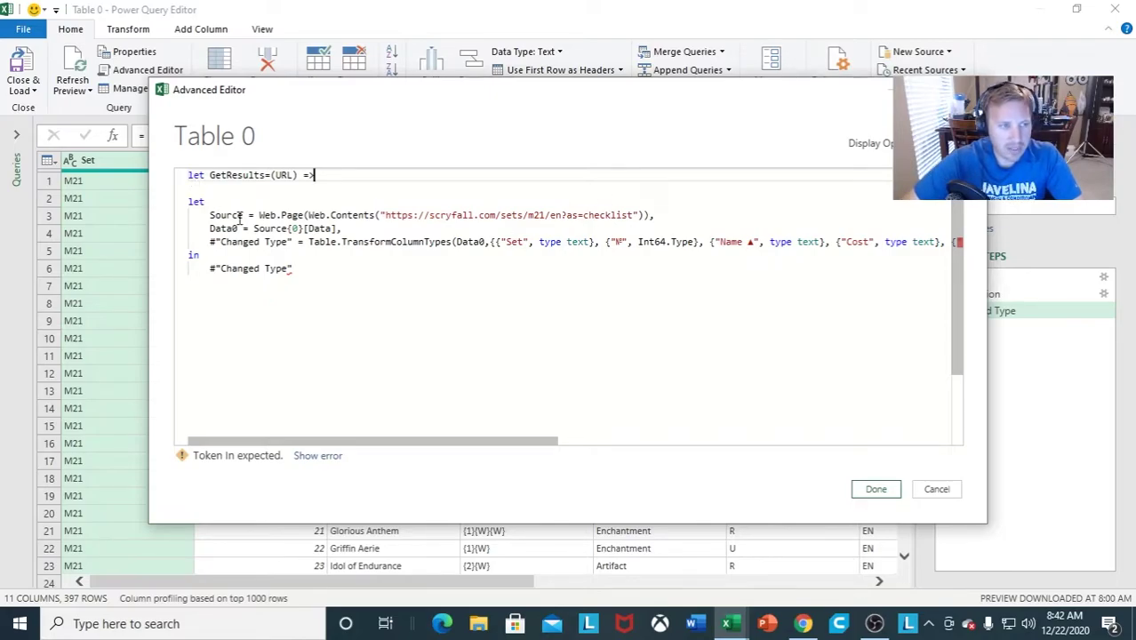
Replace the hard-coded Scryfall address with URL and end the code with 'in GetResults'.
{"action": "left_click_drag", "start_coordinate": [636, 217], "coordinate": [382, 220]}
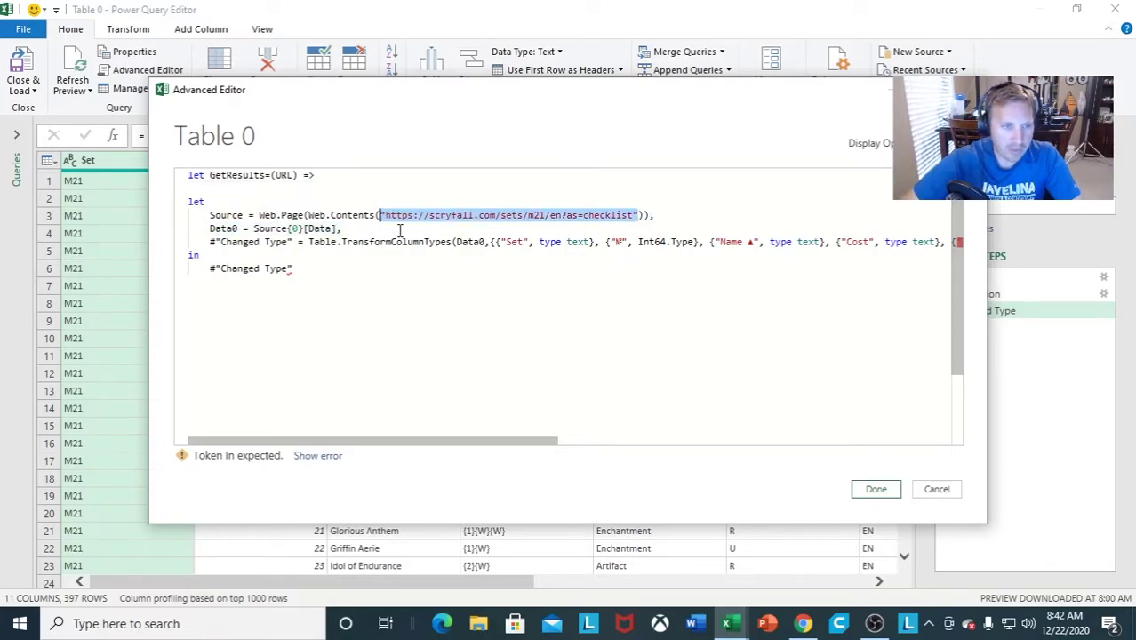
{"action": "type", "text": "URL"}
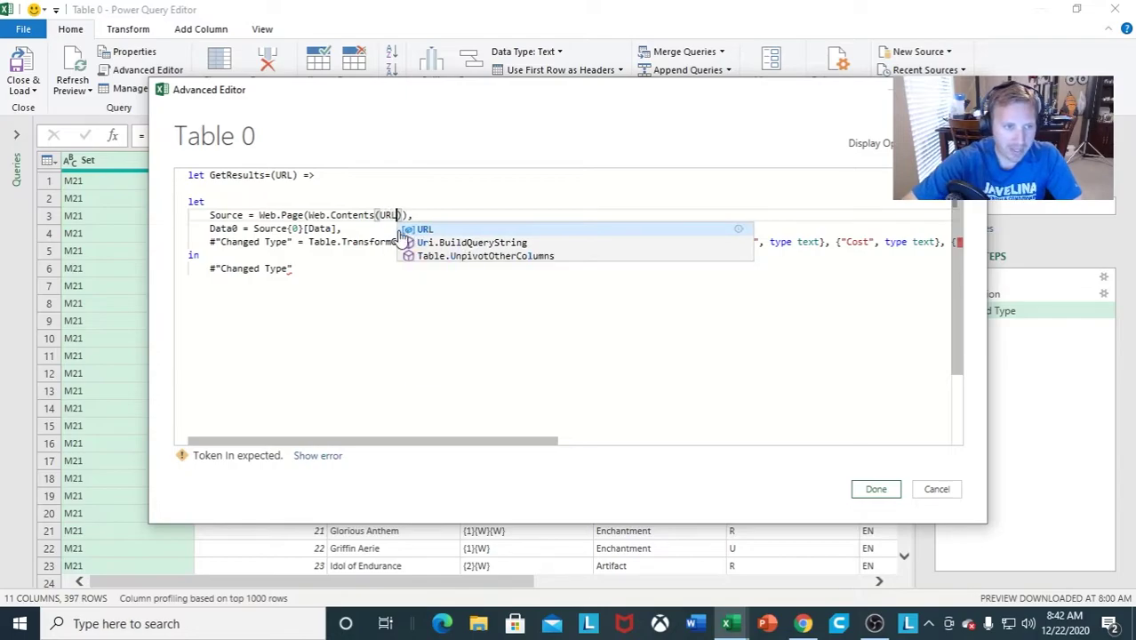
{"action": "left_click", "coordinate": [313, 271]}
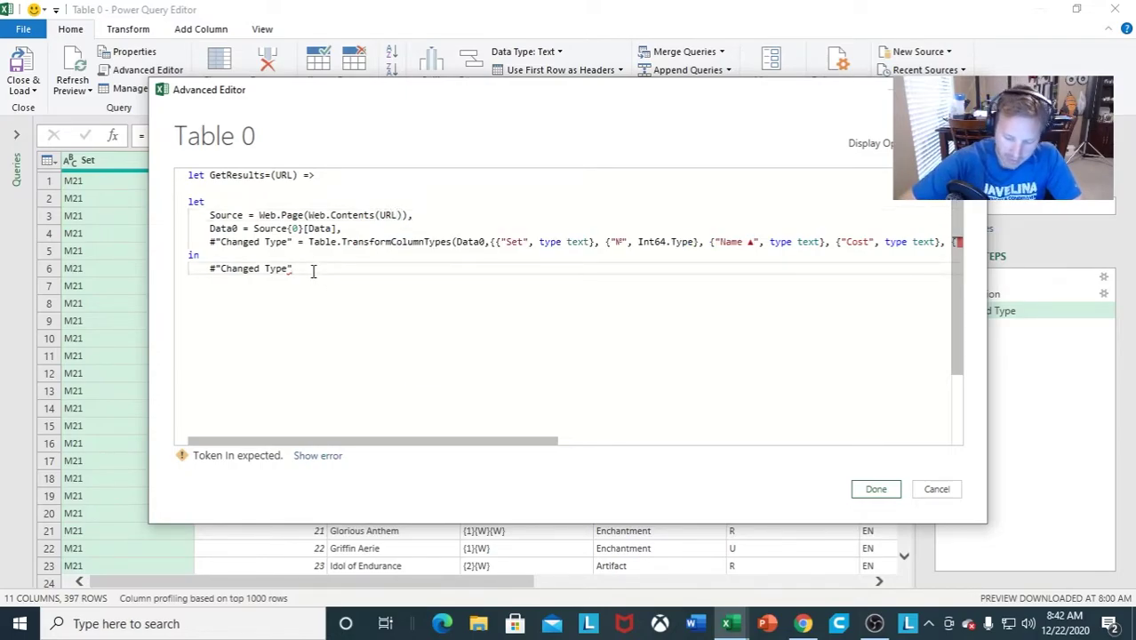
{"action": "key", "text": "Return"}
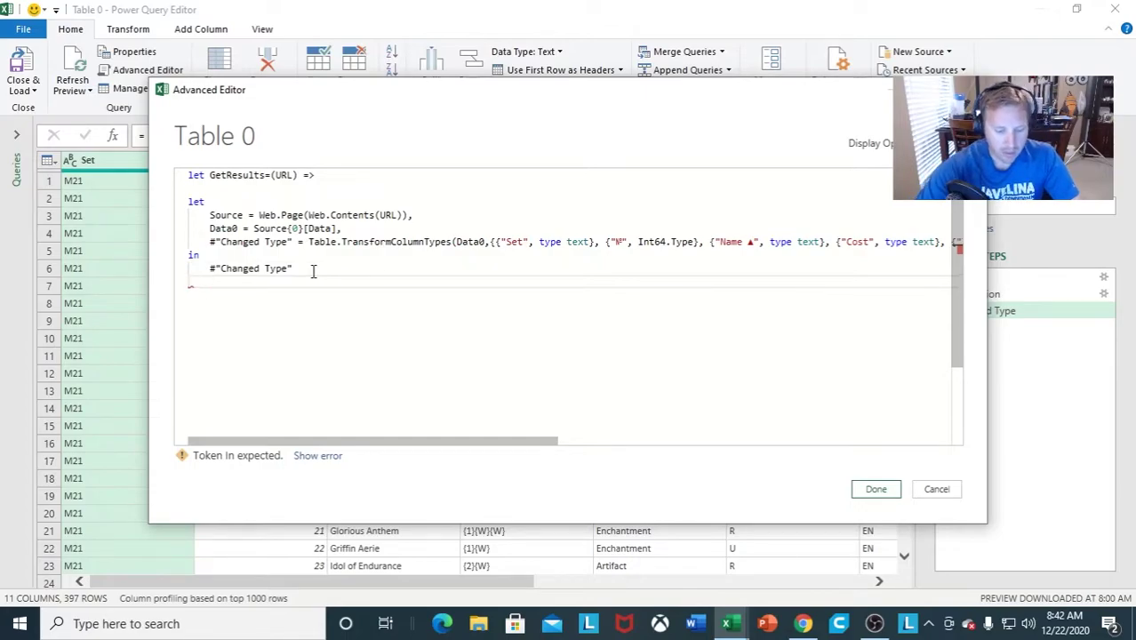
{"action": "type", "text": "in Get"}
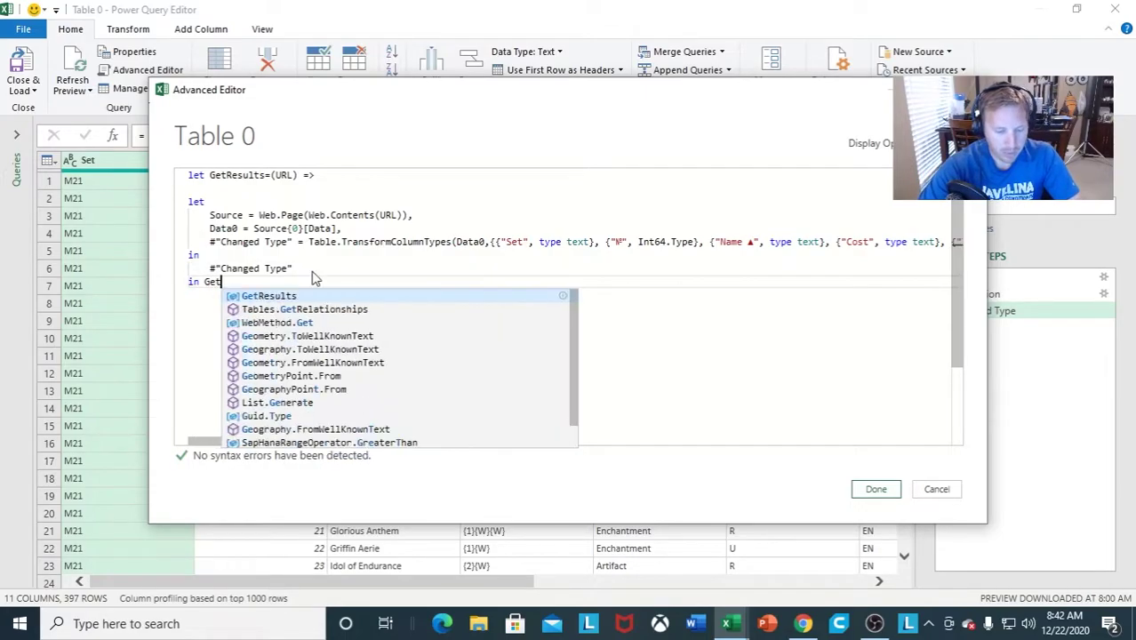
{"action": "type", "text": "Re"}
{"action": "key", "text": "BackSpace"}
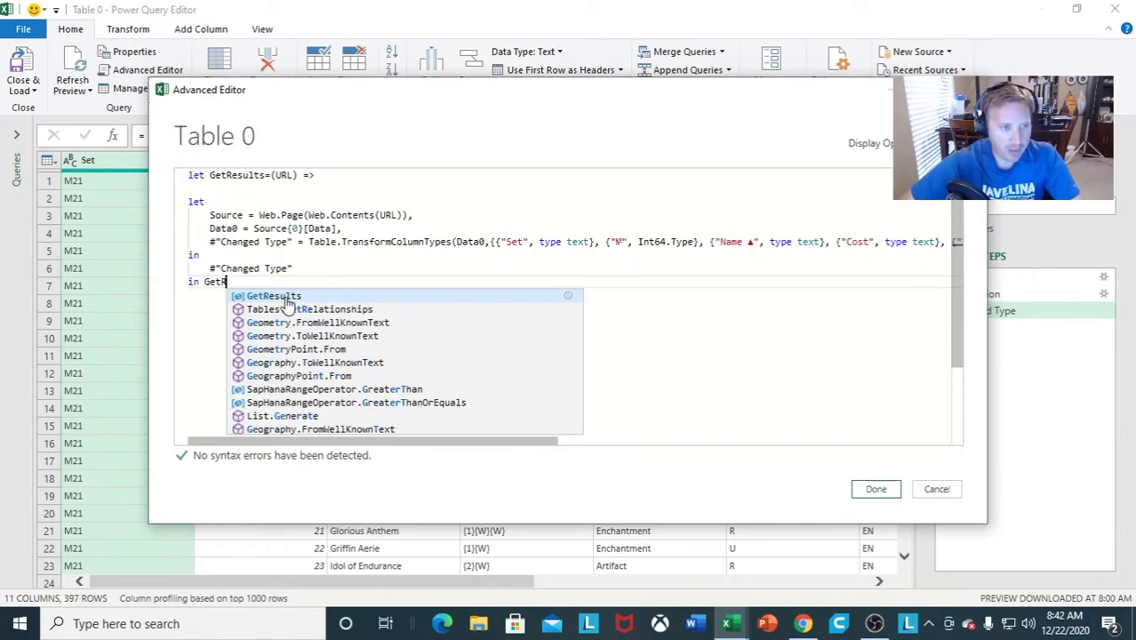
{"action": "left_click", "coordinate": [283, 297]}
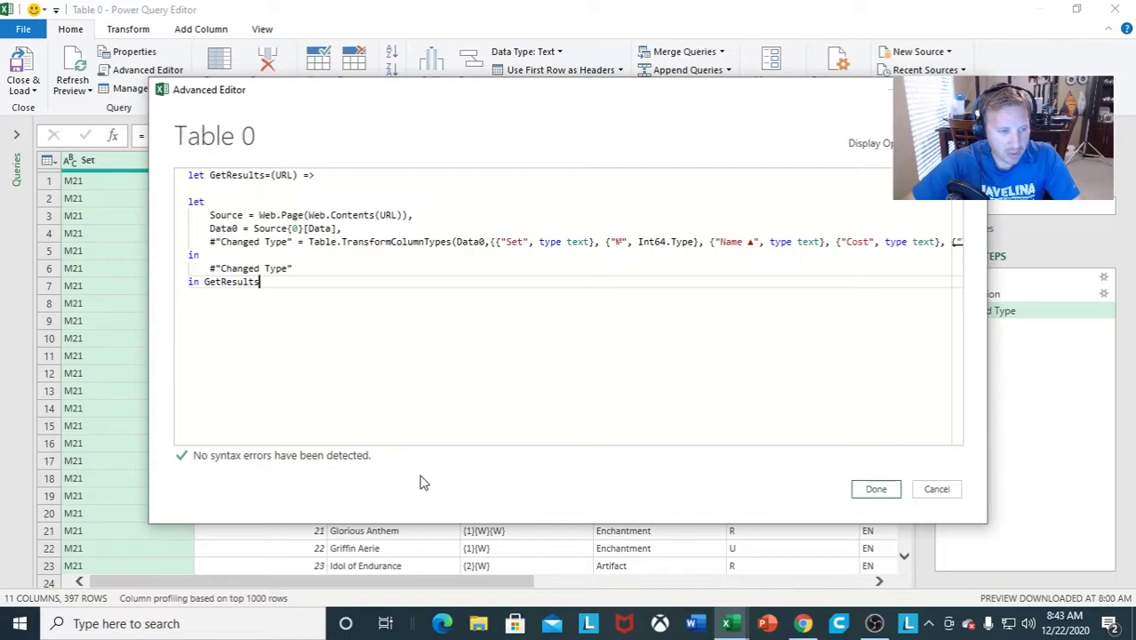
Save the function code and rename the query to fResults1.
{"action": "left_click", "coordinate": [875, 490]}
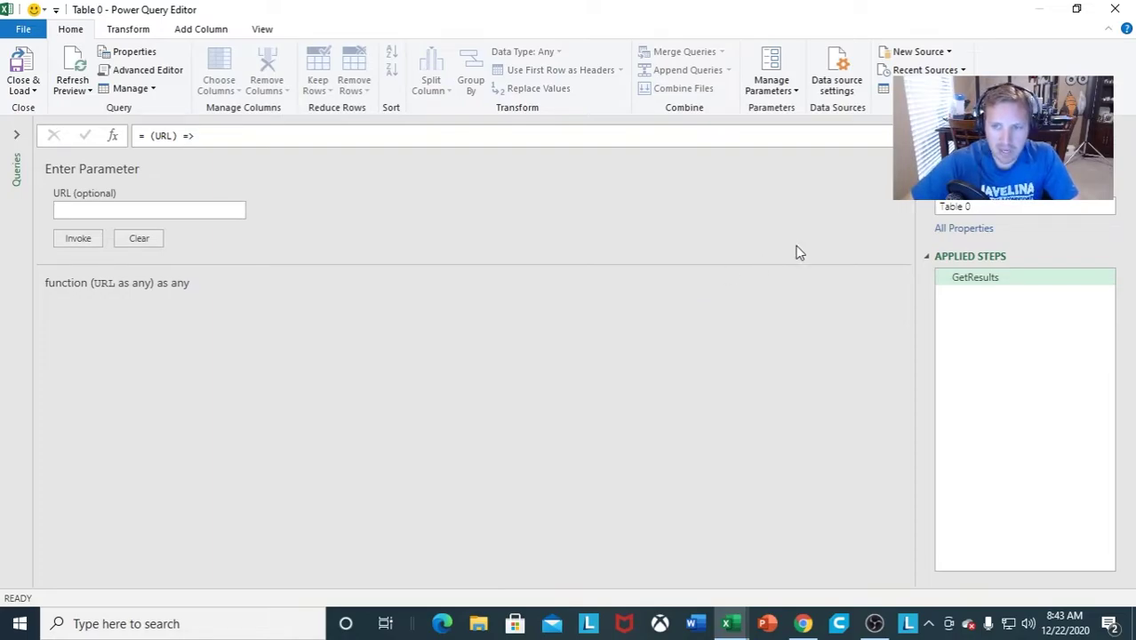
{"action": "triple_click", "coordinate": [994, 208]}
{"action": "type", "text": "f"}
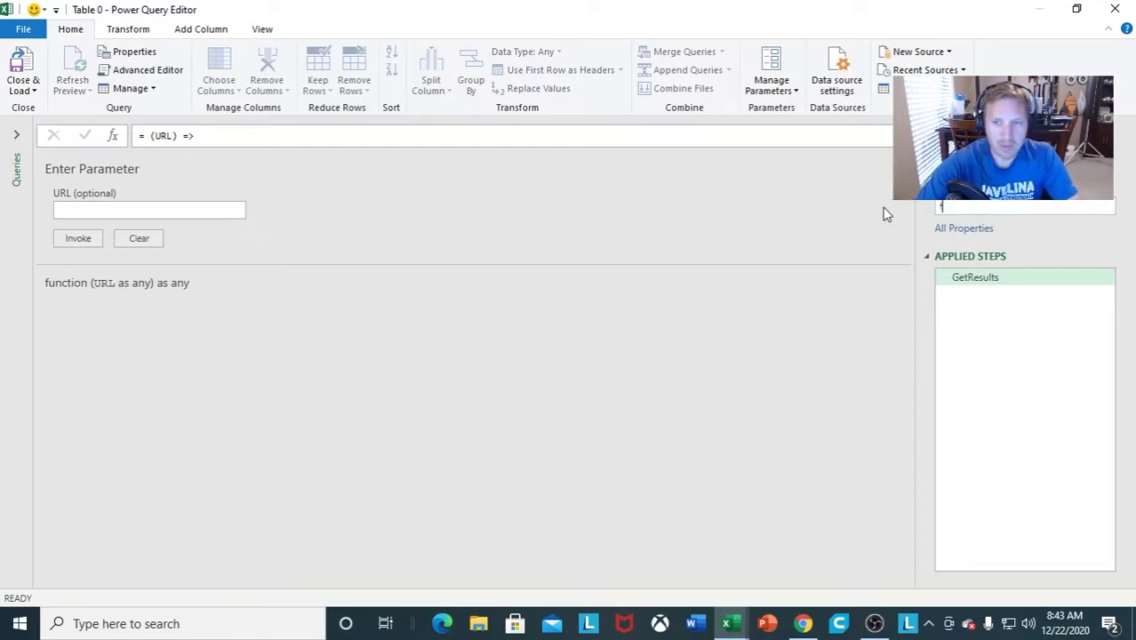
{"action": "type", "text": "Result"}
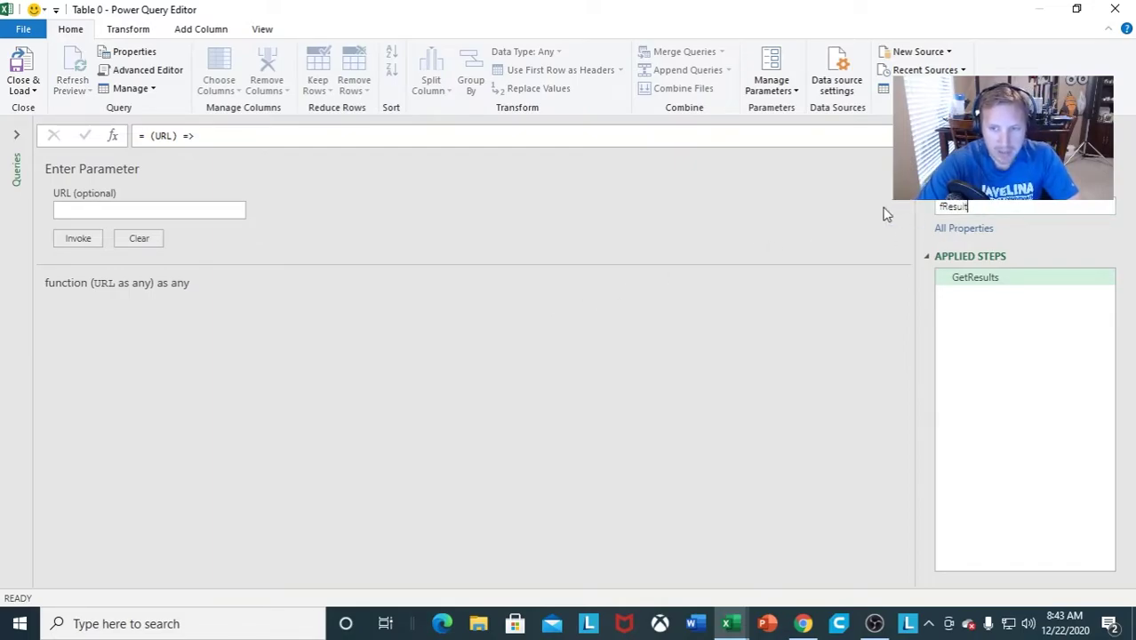
{"action": "type", "text": "s"}
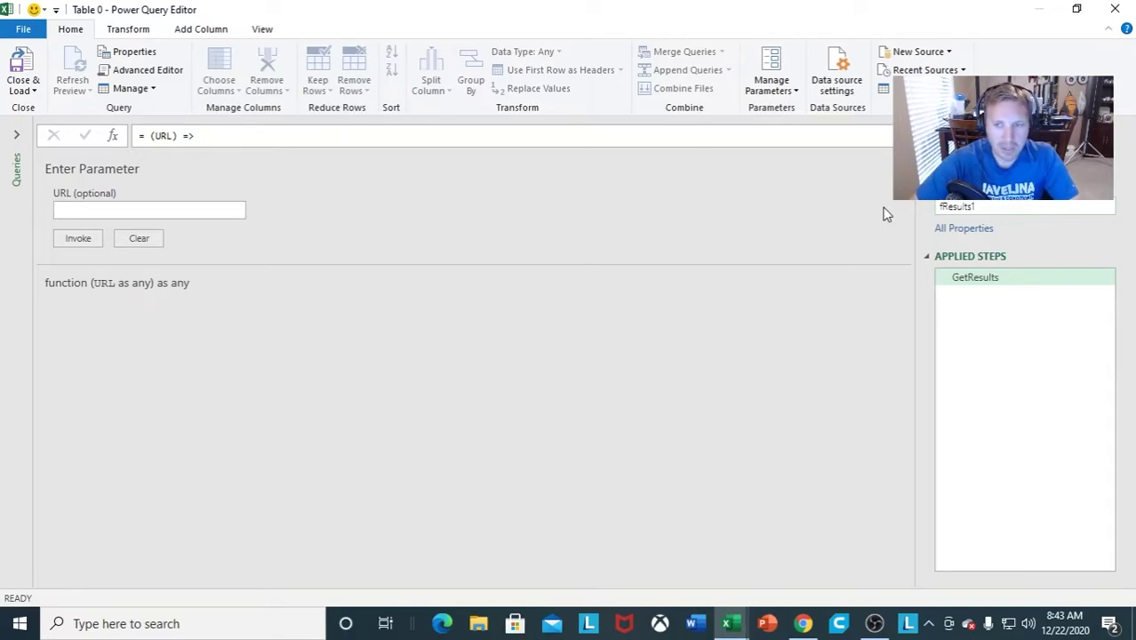
{"action": "left_click", "coordinate": [990, 204]}
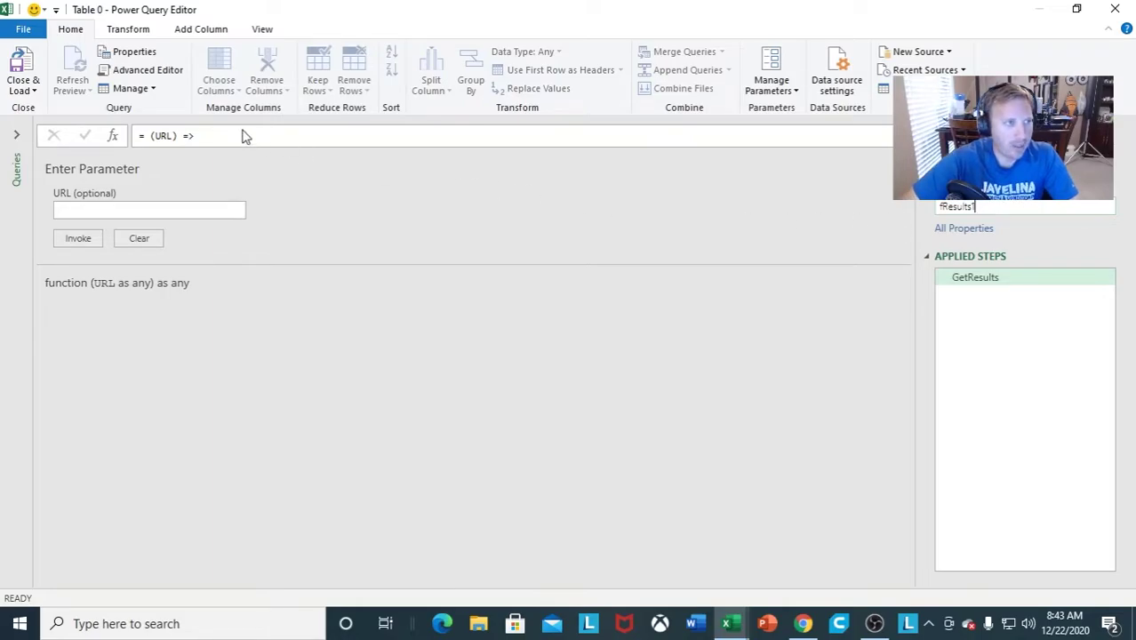
Close & Load the query editor, keeping fResults1 as a connection-only query.
{"action": "left_click", "coordinate": [34, 92]}
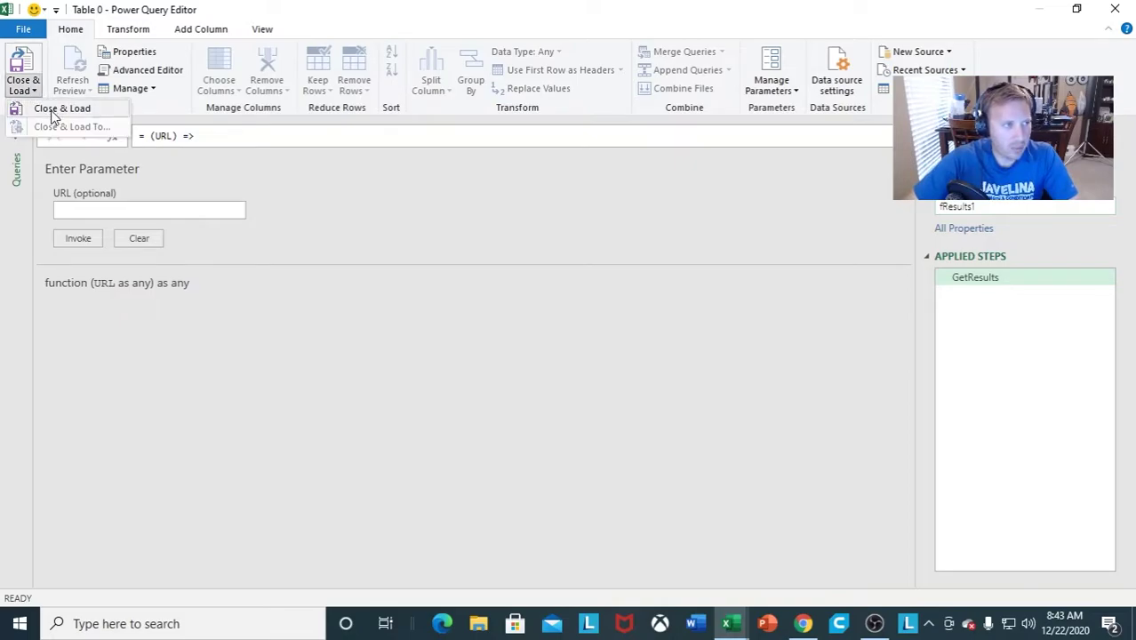
{"action": "left_click", "coordinate": [55, 108]}
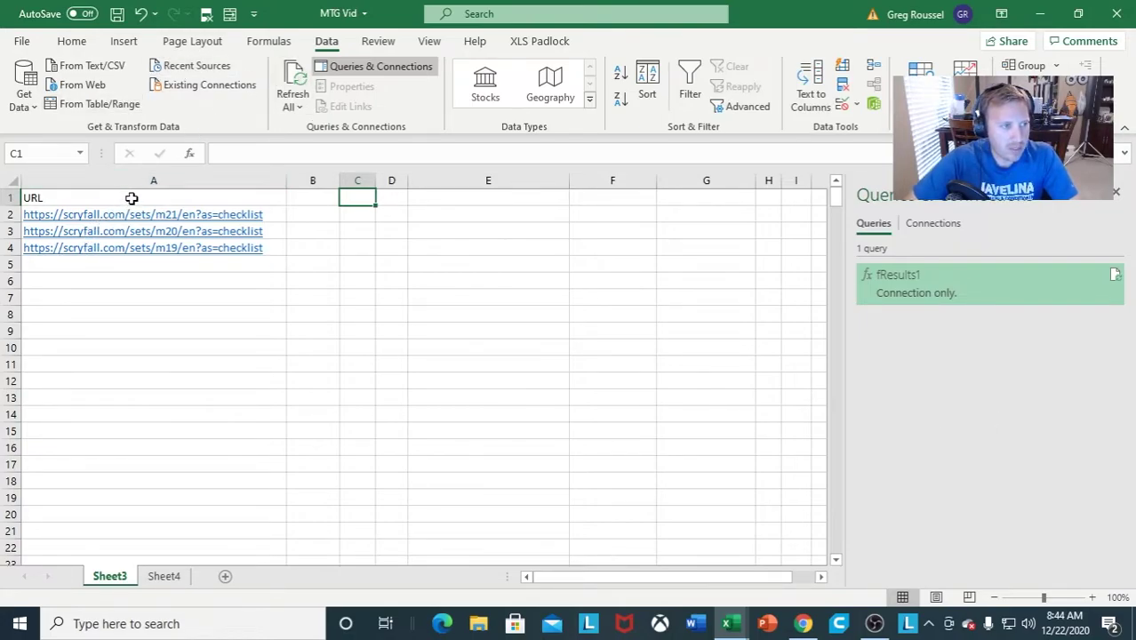
Create a table query from the URL header and three set URLs in A1:A4.
{"action": "left_click_drag", "start_coordinate": [132, 198], "coordinate": [135, 251]}
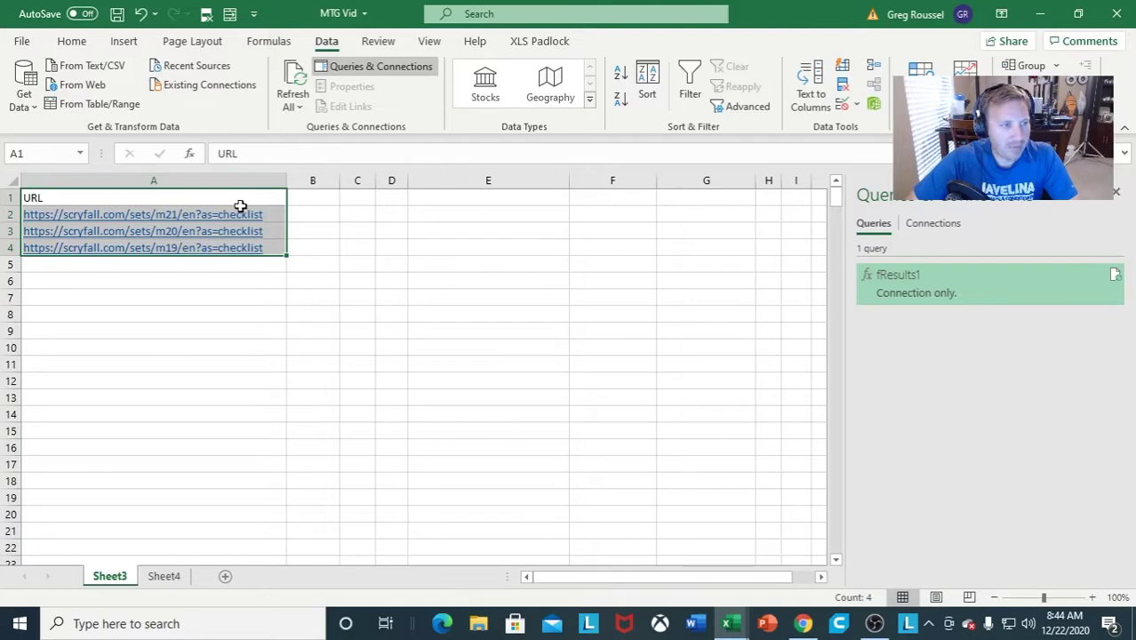
{"action": "left_click", "coordinate": [108, 104]}
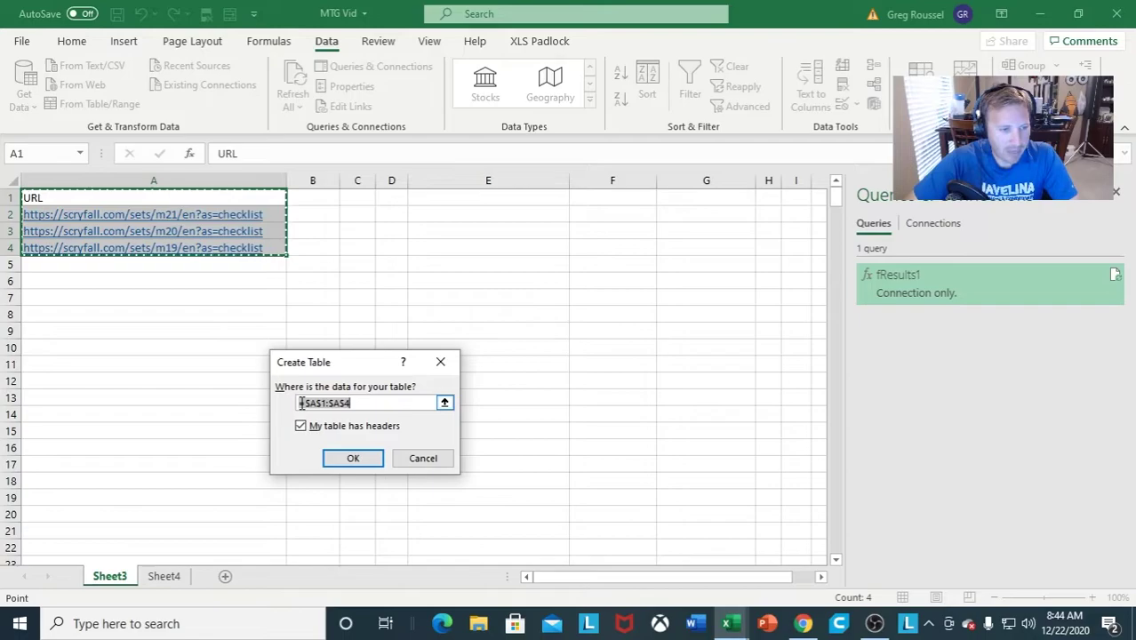
{"action": "left_click", "coordinate": [351, 459]}
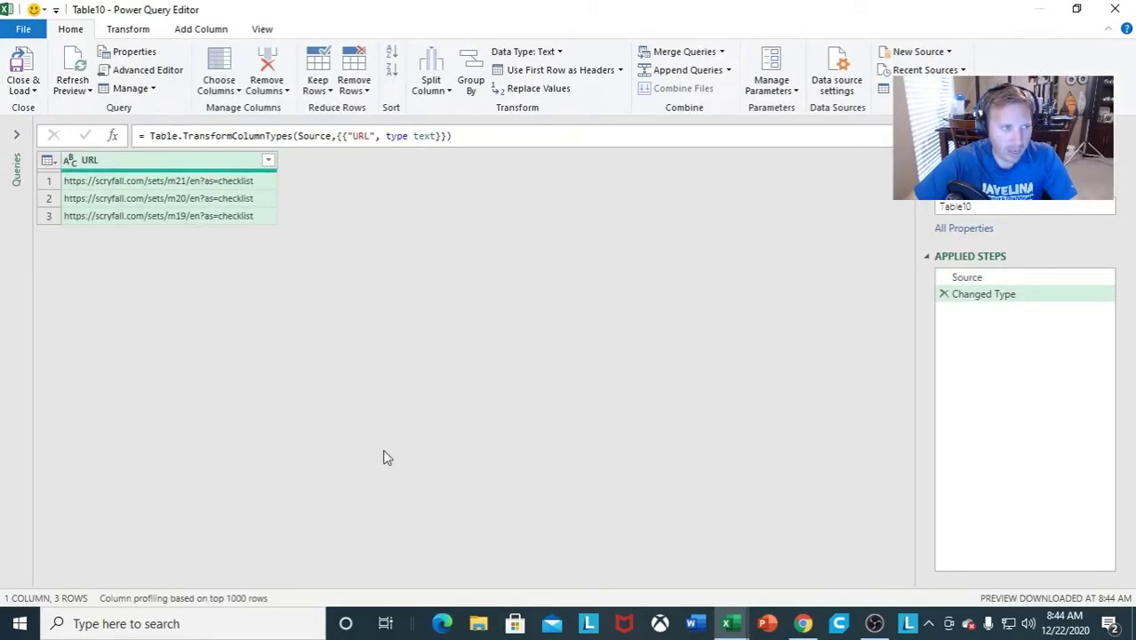
Rename the URL-list query from Table10 to Table1 in the query Name box.
{"action": "left_click", "coordinate": [16, 135]}
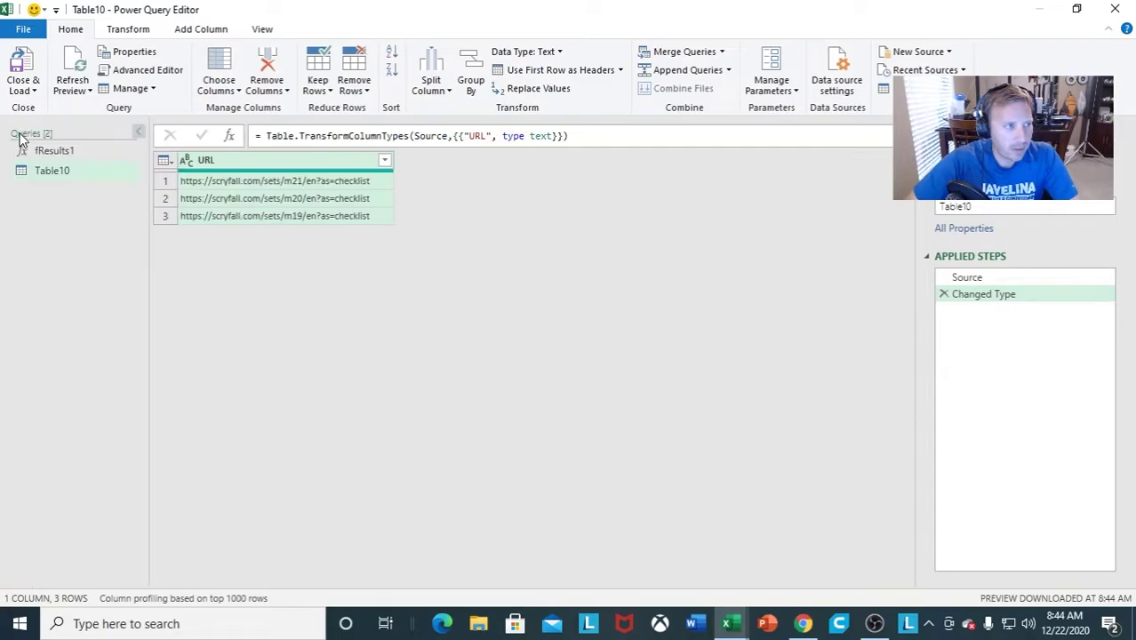
{"action": "left_click", "coordinate": [136, 135]}
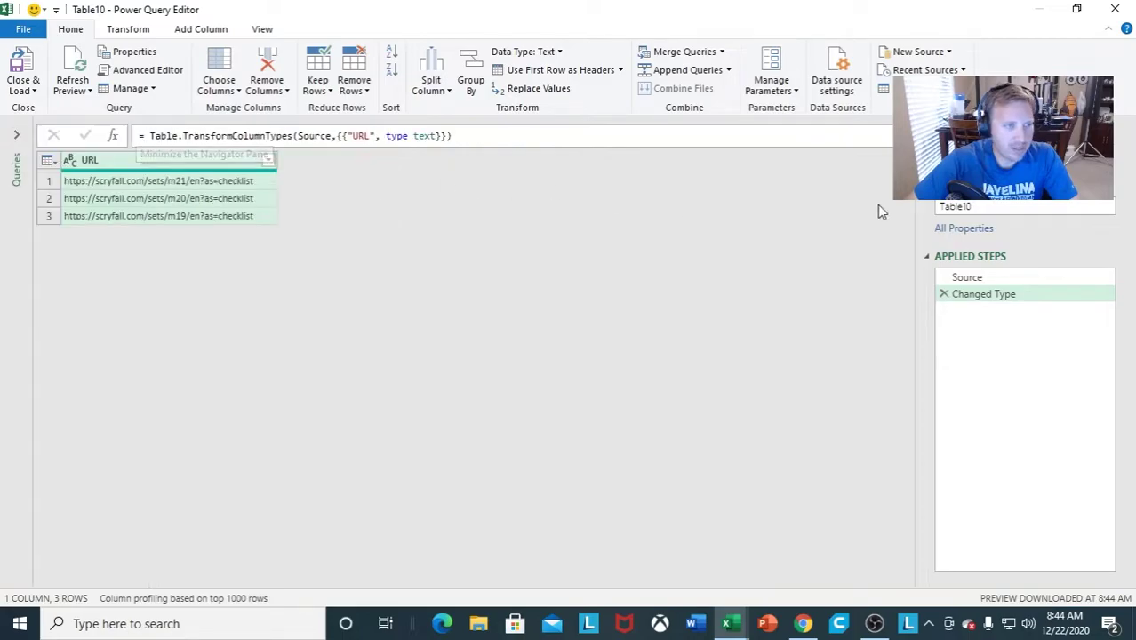
{"action": "left_click", "coordinate": [990, 206]}
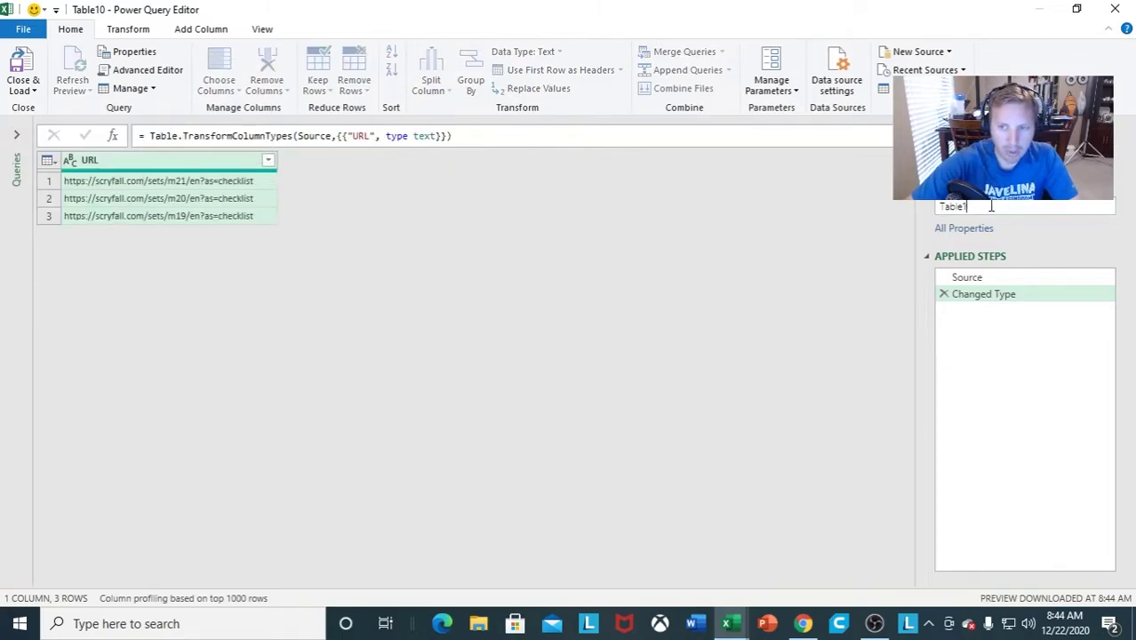
{"action": "type", "text": "1"}
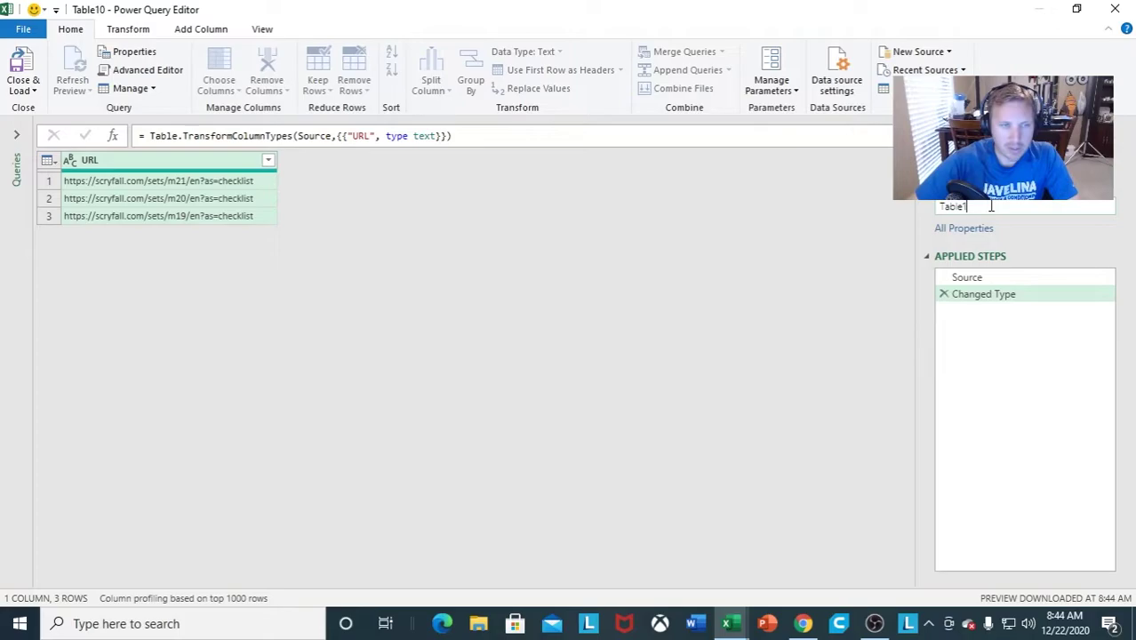
{"action": "key", "text": "Return"}
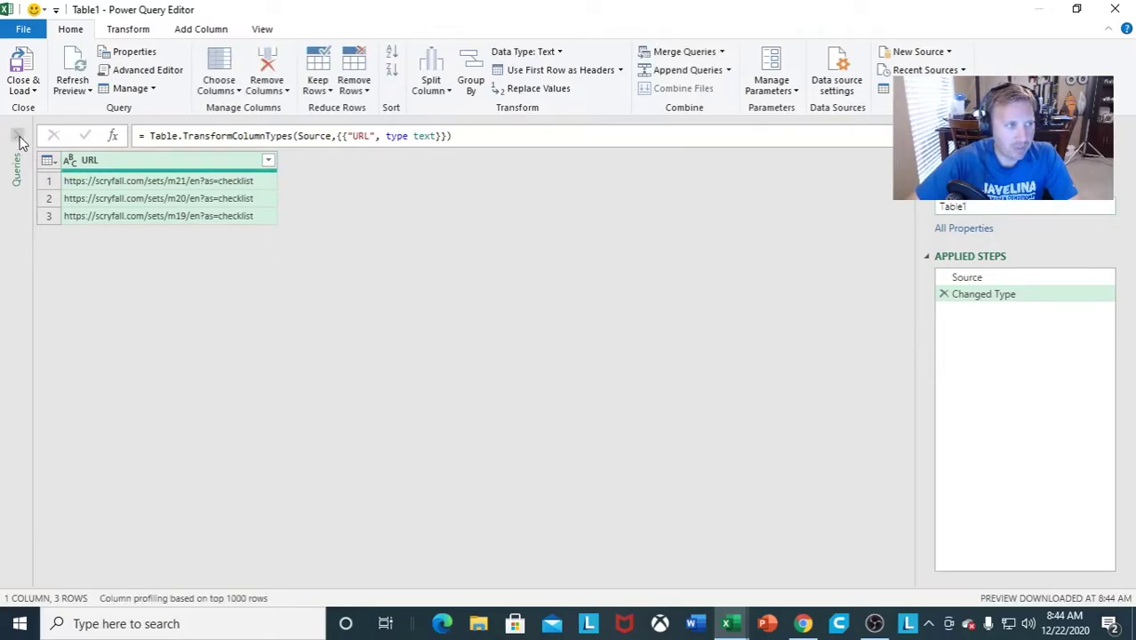
{"action": "left_click", "coordinate": [19, 138]}
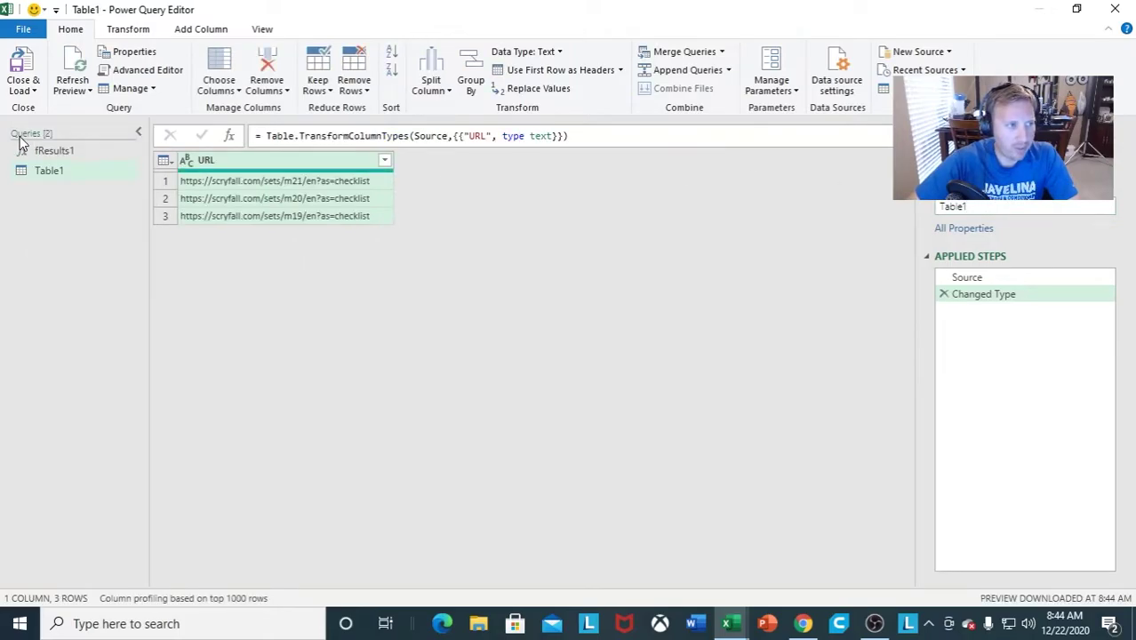
{"action": "left_click", "coordinate": [140, 134]}
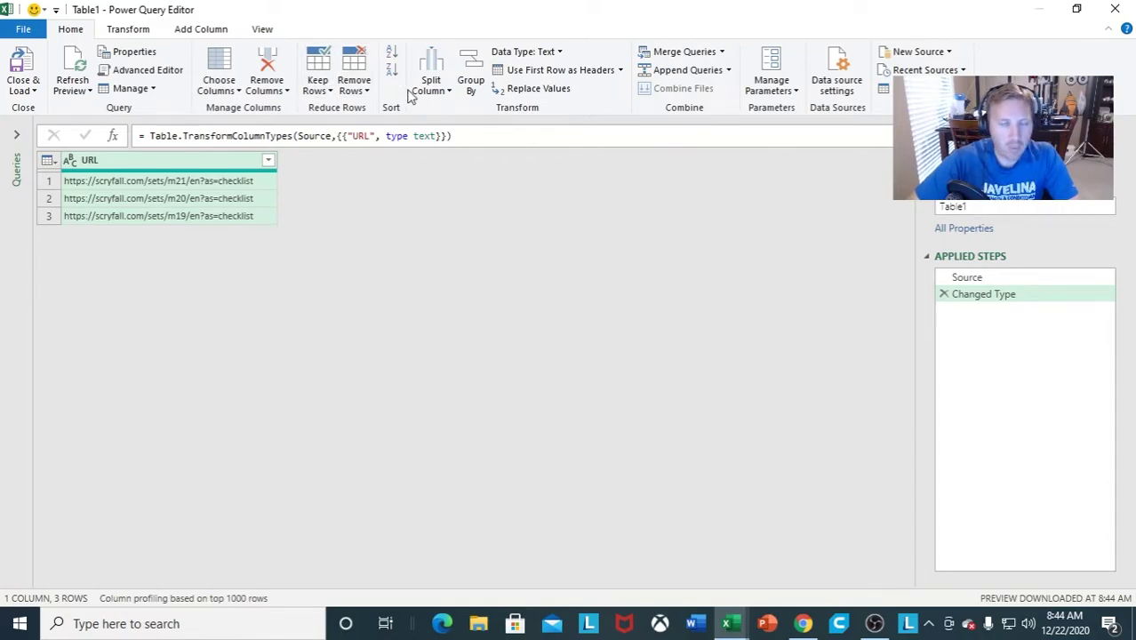
{"action": "left_click", "coordinate": [209, 31]}
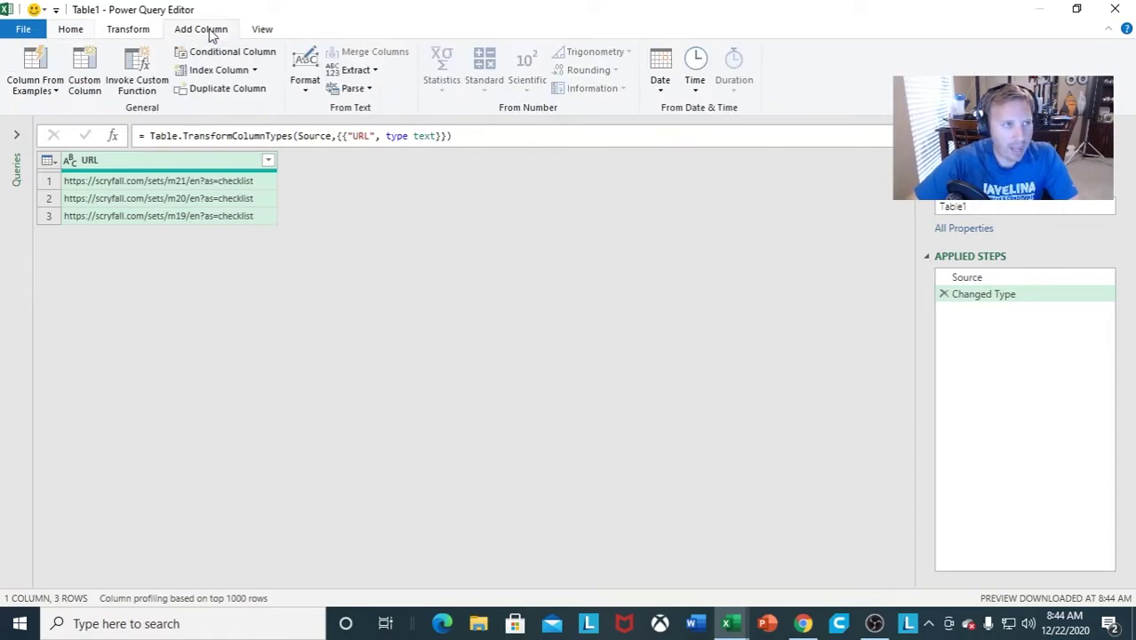
Add a custom column named Results with the formula = fResults1([URL]).
{"action": "left_click", "coordinate": [95, 93]}
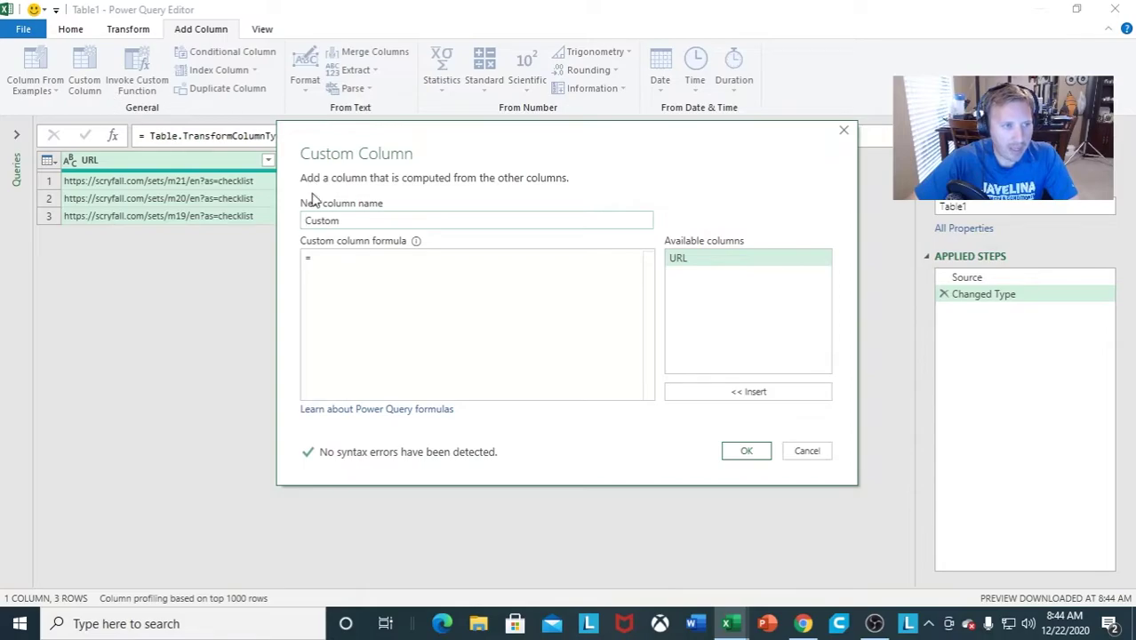
{"action": "left_click_drag", "start_coordinate": [368, 220], "coordinate": [235, 217]}
{"action": "type", "text": "Results"}
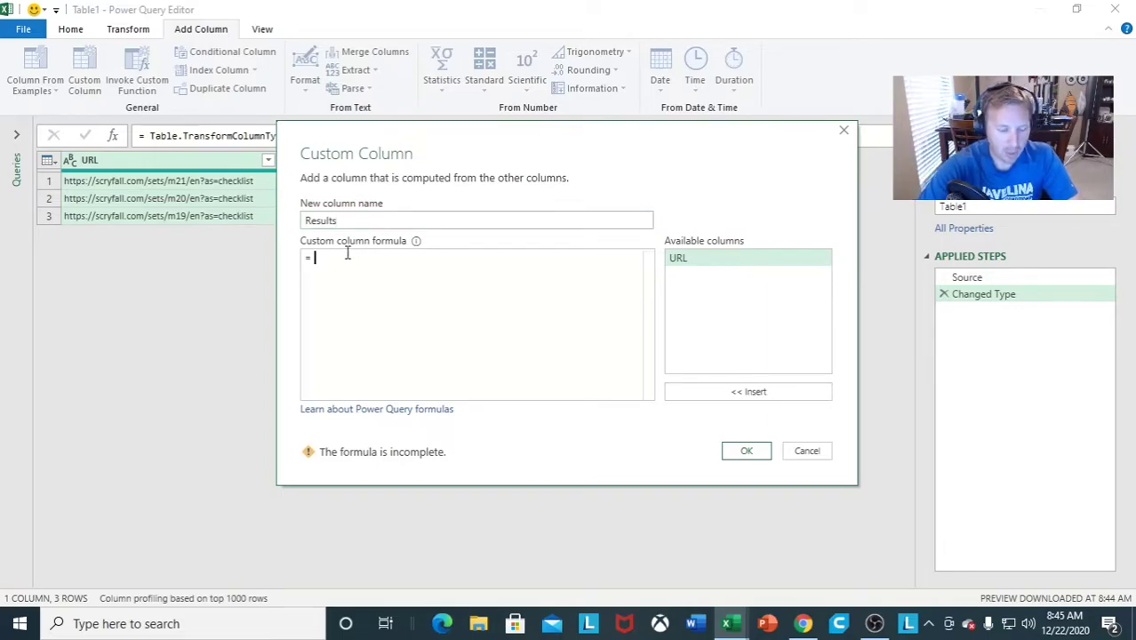
{"action": "type", "text": "f"}
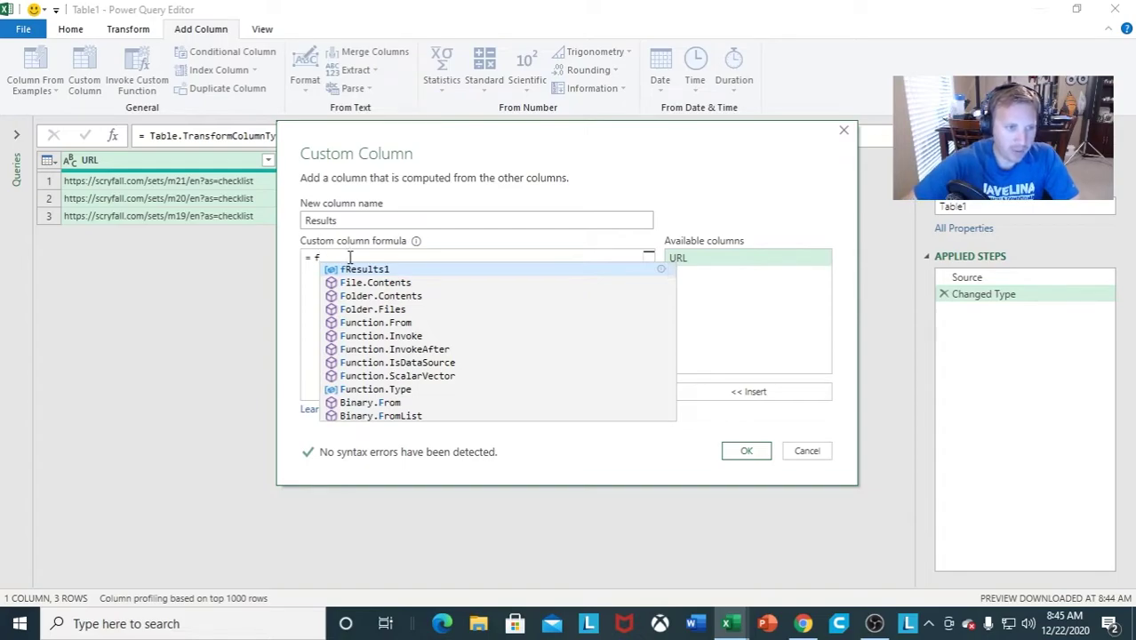
{"action": "left_click", "coordinate": [363, 270]}
{"action": "type", "text": "("}
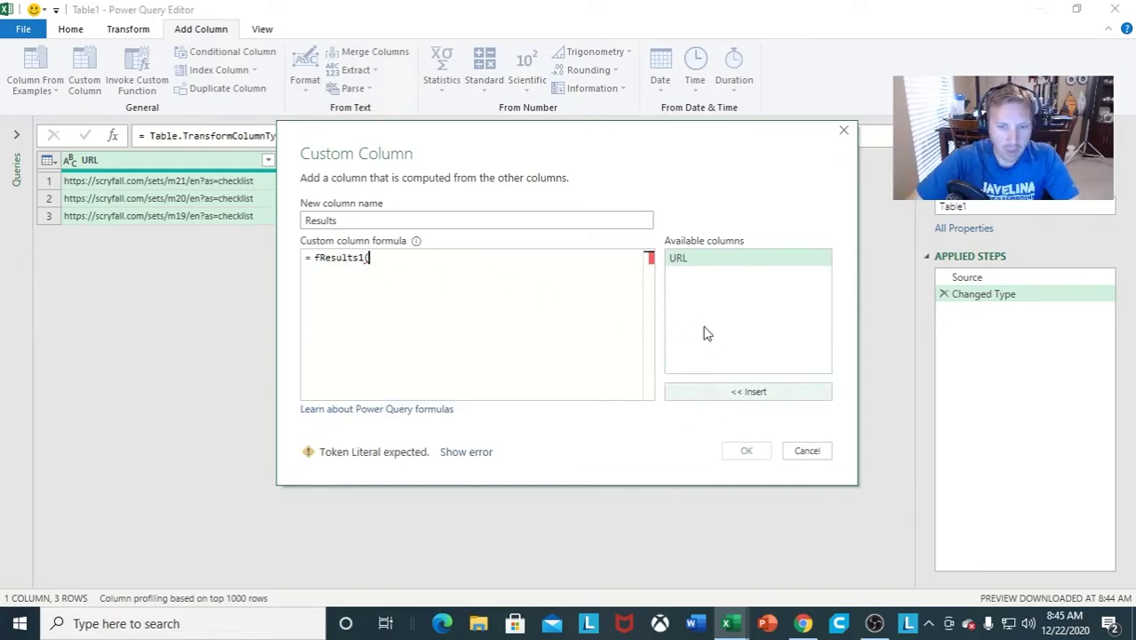
{"action": "left_click", "coordinate": [741, 396]}
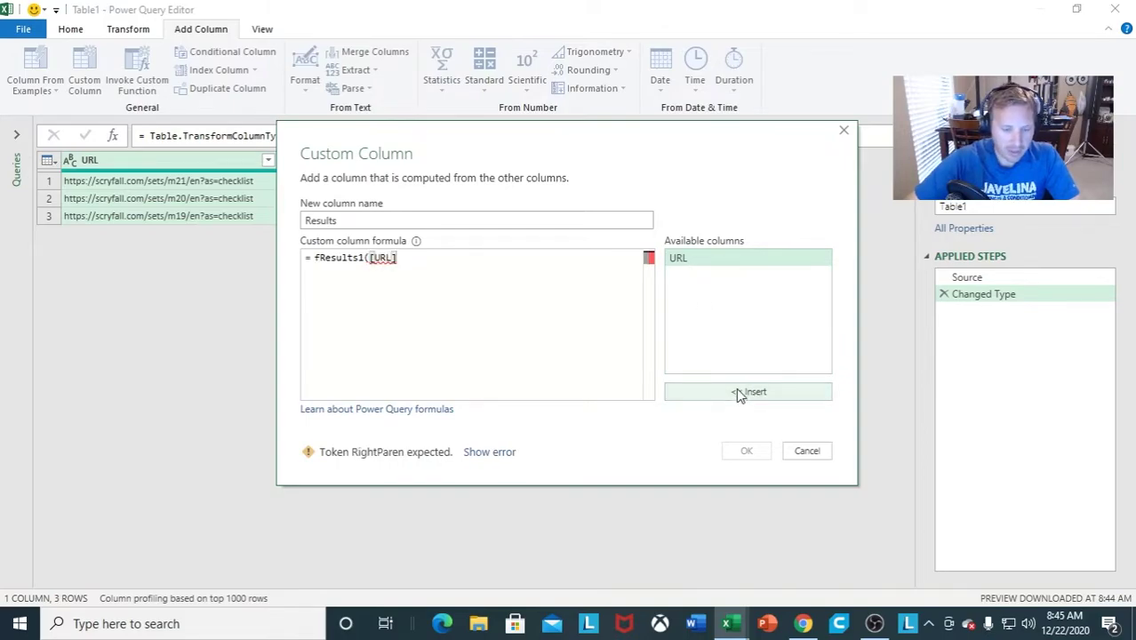
{"action": "type", "text": ")"}
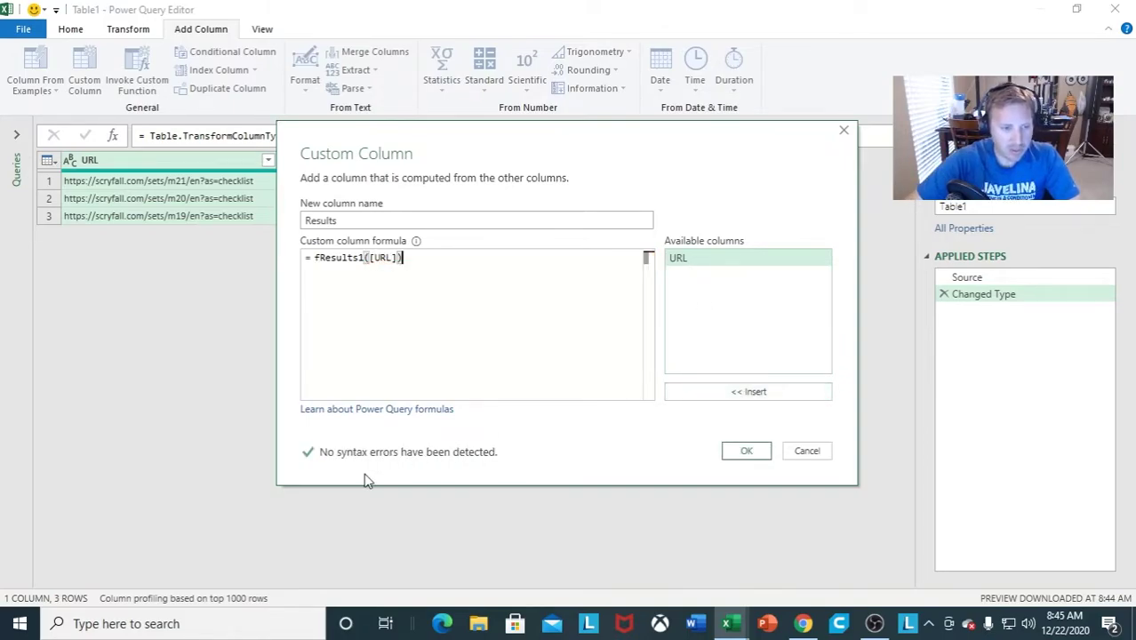
{"action": "left_click", "coordinate": [743, 452]}
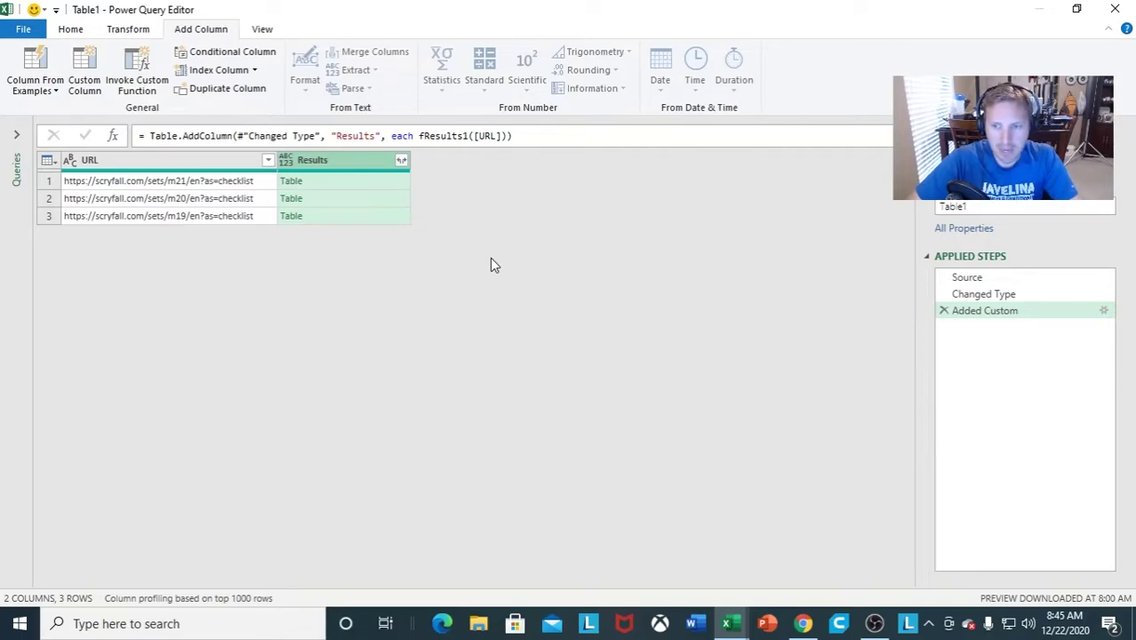
Expand the Results tables without the column-name prefix, leaving out the La column.
{"action": "left_click", "coordinate": [401, 161]}
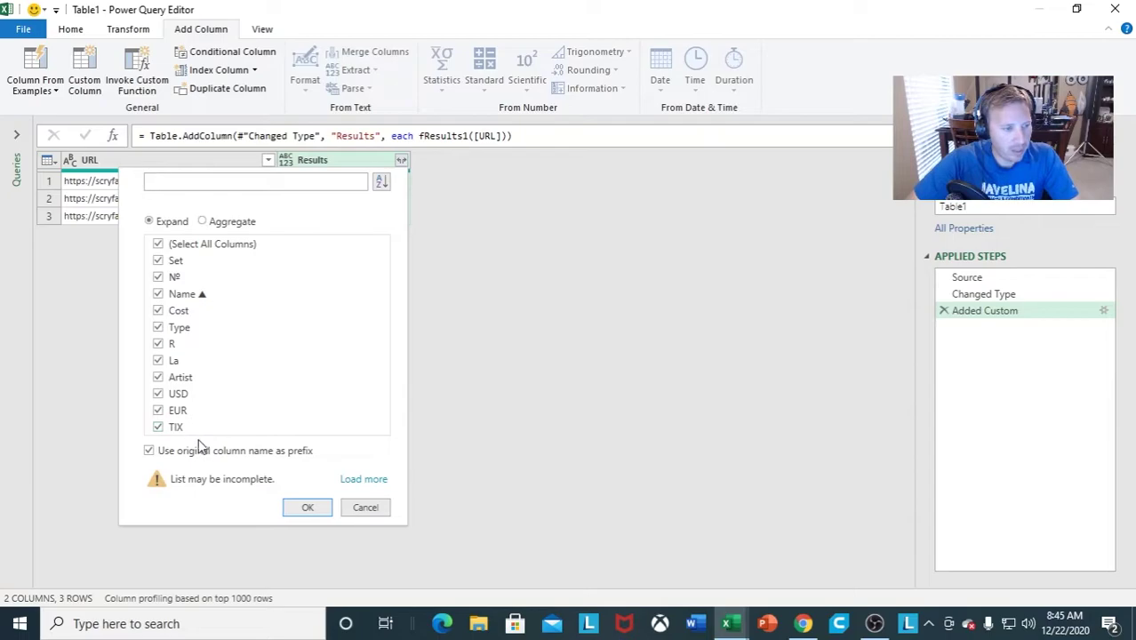
{"action": "left_click", "coordinate": [149, 451]}
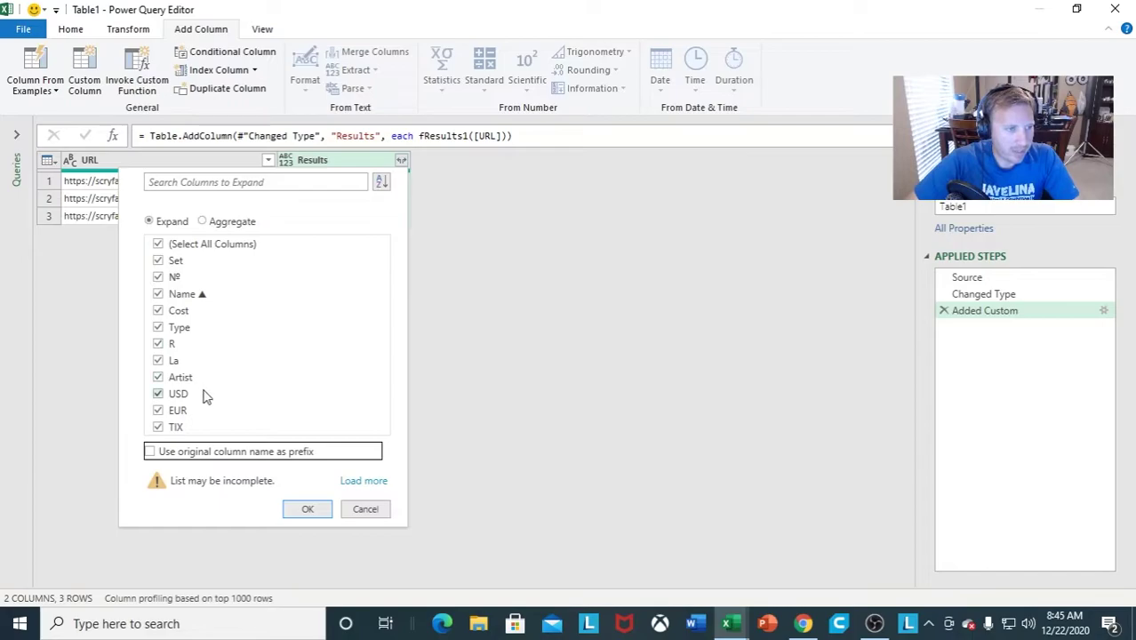
{"action": "left_click", "coordinate": [158, 361]}
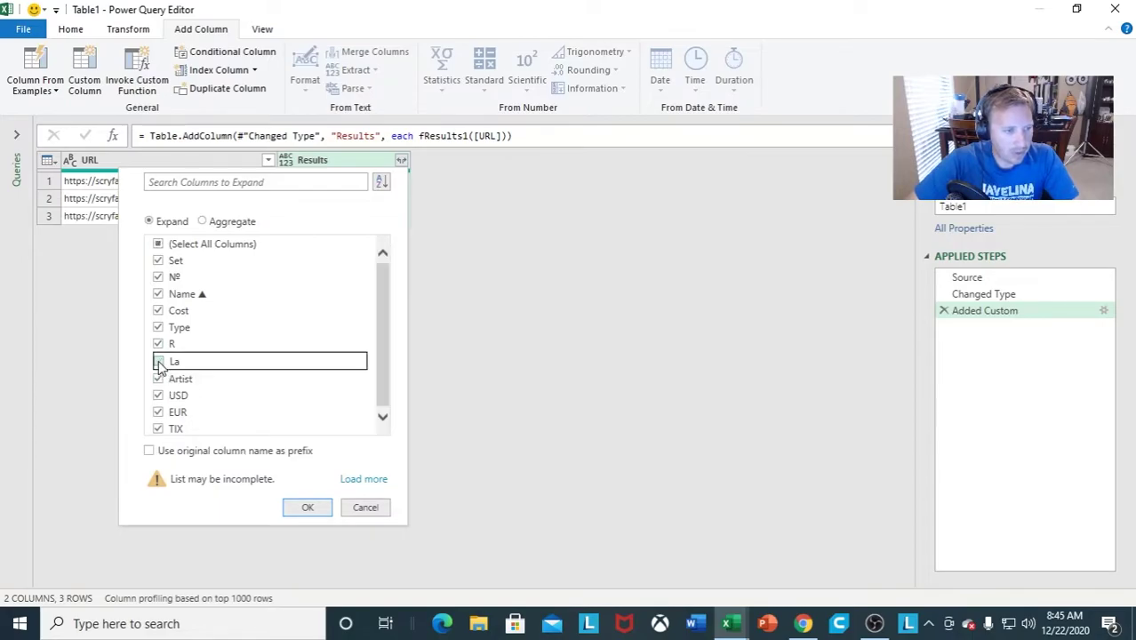
{"action": "left_click", "coordinate": [306, 507]}
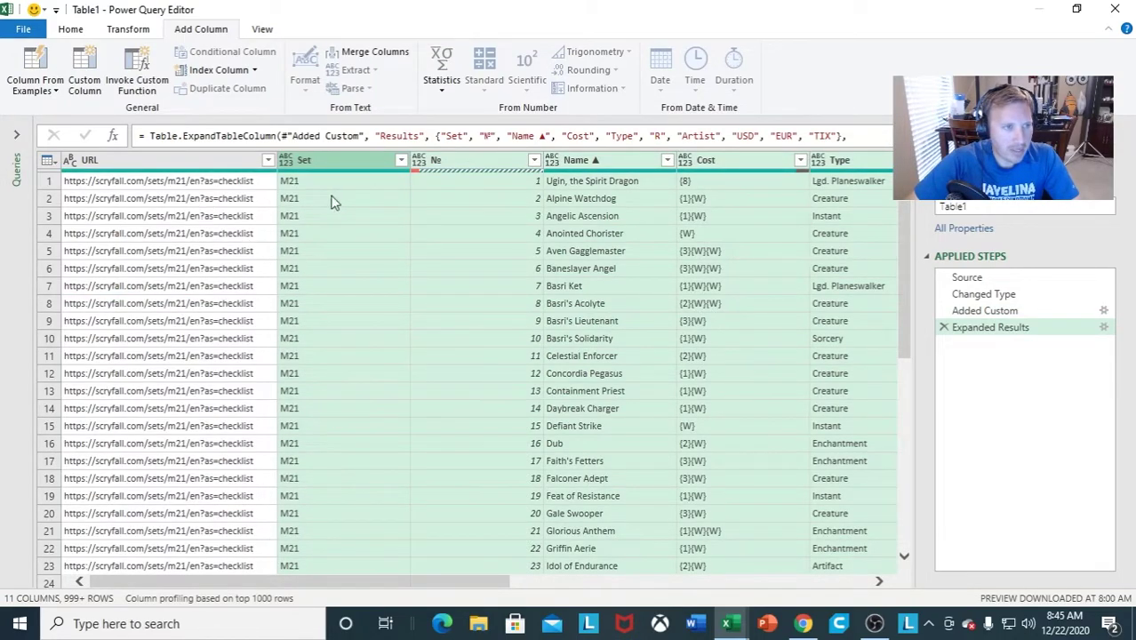
Close & Load the query to Sheet3 cell C1, then close the queries pane and narrow column C.
{"action": "scroll", "coordinate": [811, 258], "scroll_direction": "down", "scroll_amount": 2}
{"action": "scroll", "coordinate": [810, 257], "scroll_direction": "down", "scroll_amount": 9}
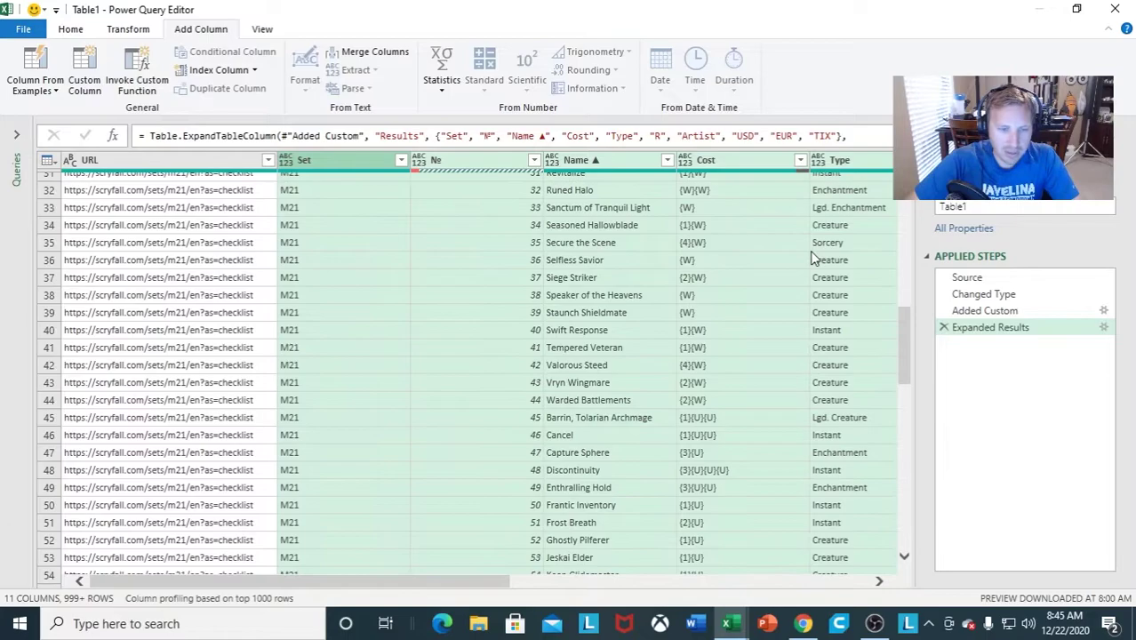
{"action": "scroll", "coordinate": [805, 256], "scroll_direction": "up", "scroll_amount": 11}
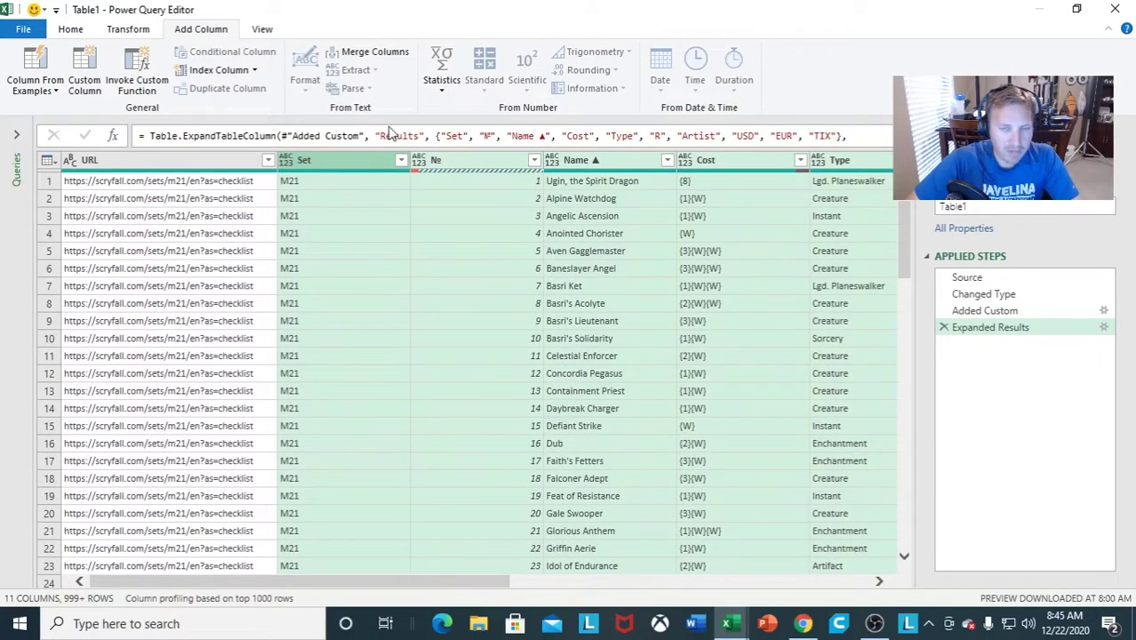
{"action": "left_click", "coordinate": [70, 29]}
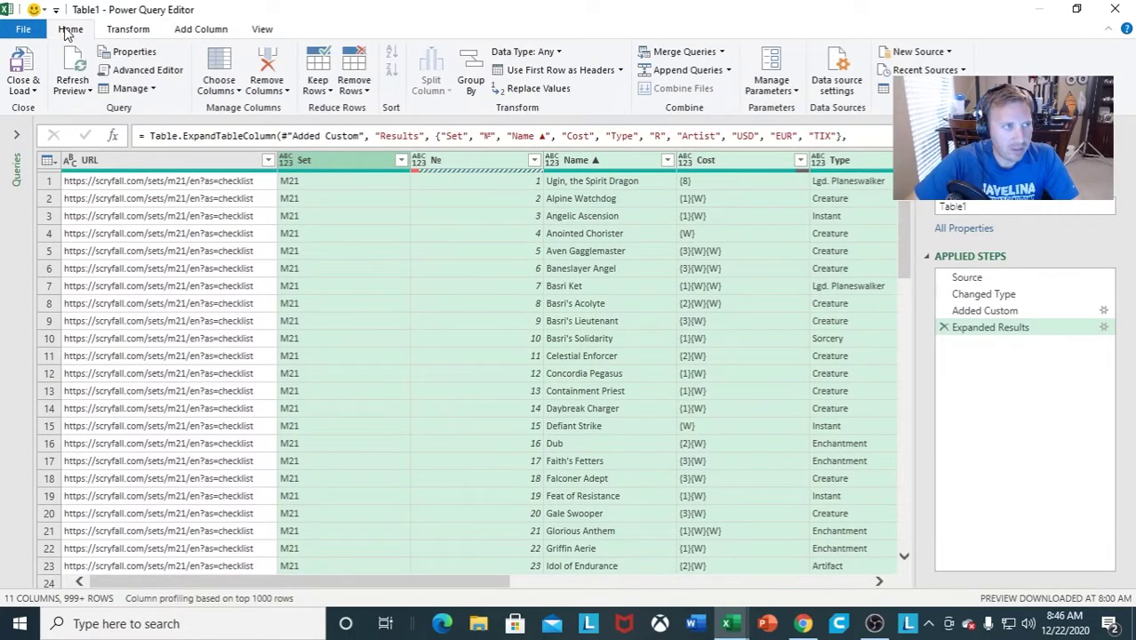
{"action": "left_click", "coordinate": [36, 91]}
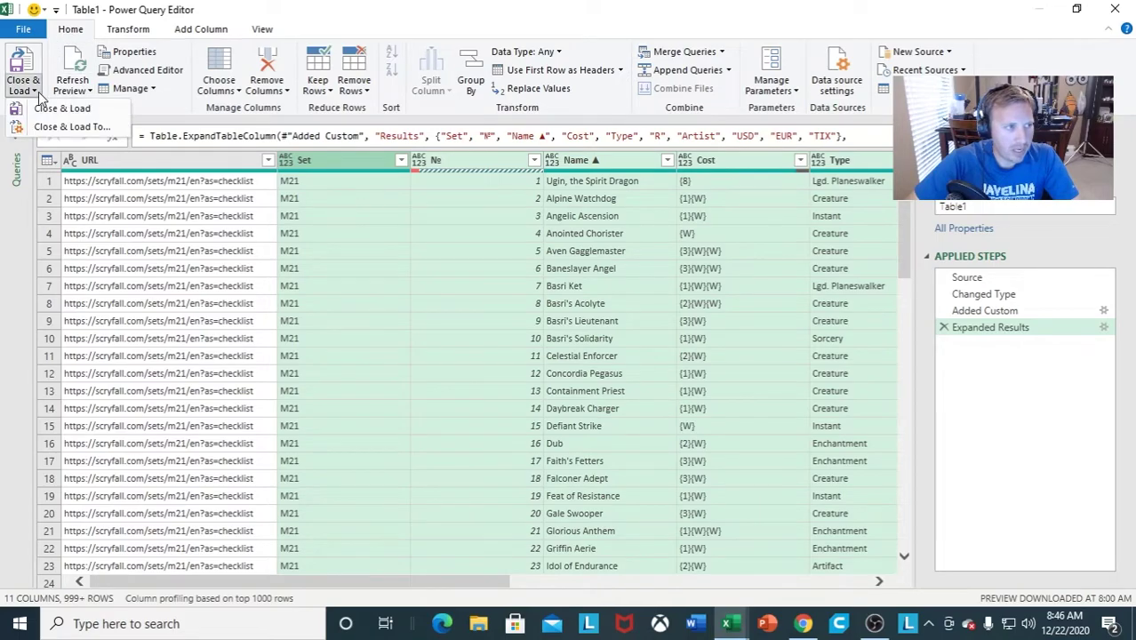
{"action": "left_click", "coordinate": [64, 129]}
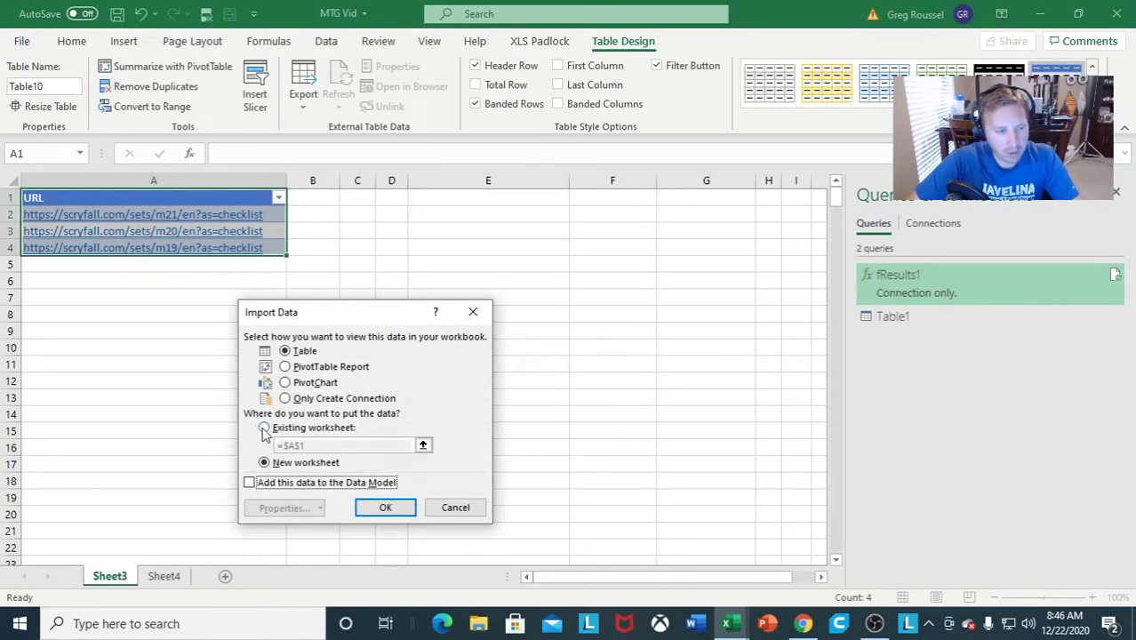
{"action": "left_click", "coordinate": [264, 427]}
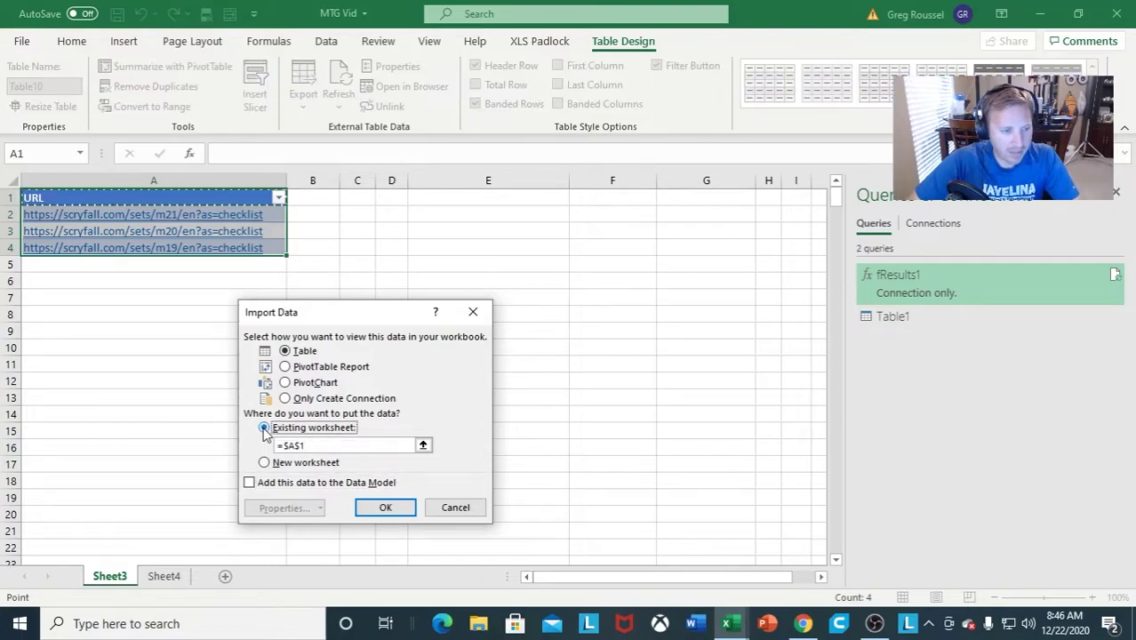
{"action": "left_click", "coordinate": [357, 195]}
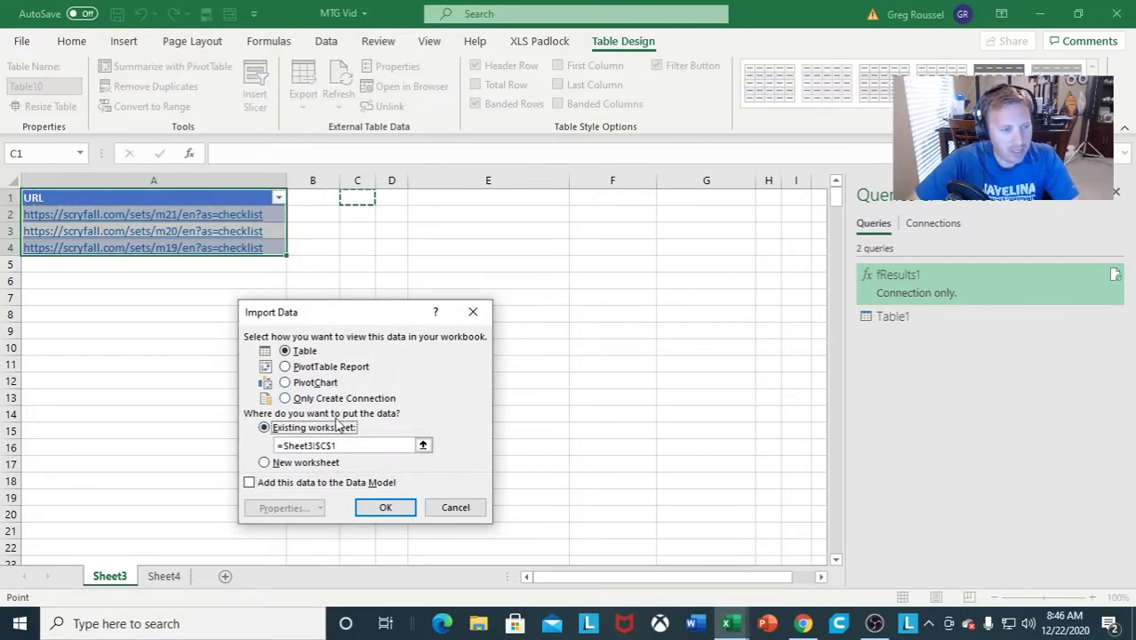
{"action": "left_click", "coordinate": [374, 508]}
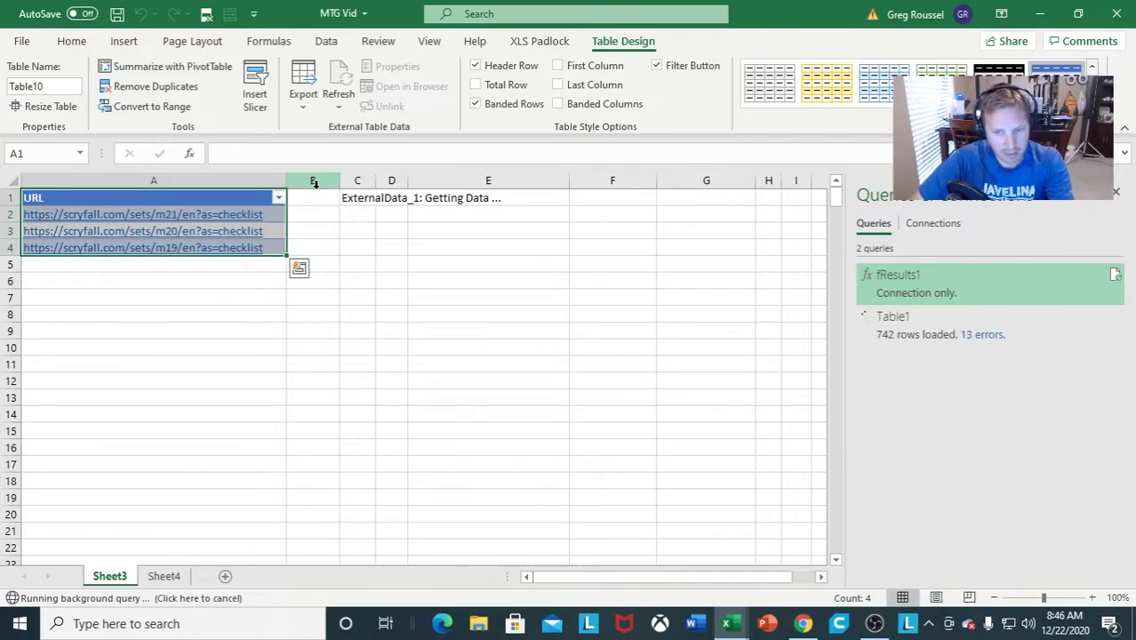
{"action": "left_click", "coordinate": [1117, 194]}
{"action": "left_click_drag", "start_coordinate": [592, 180], "coordinate": [953, 207]}
{"action": "left_click", "coordinate": [82, 41]}
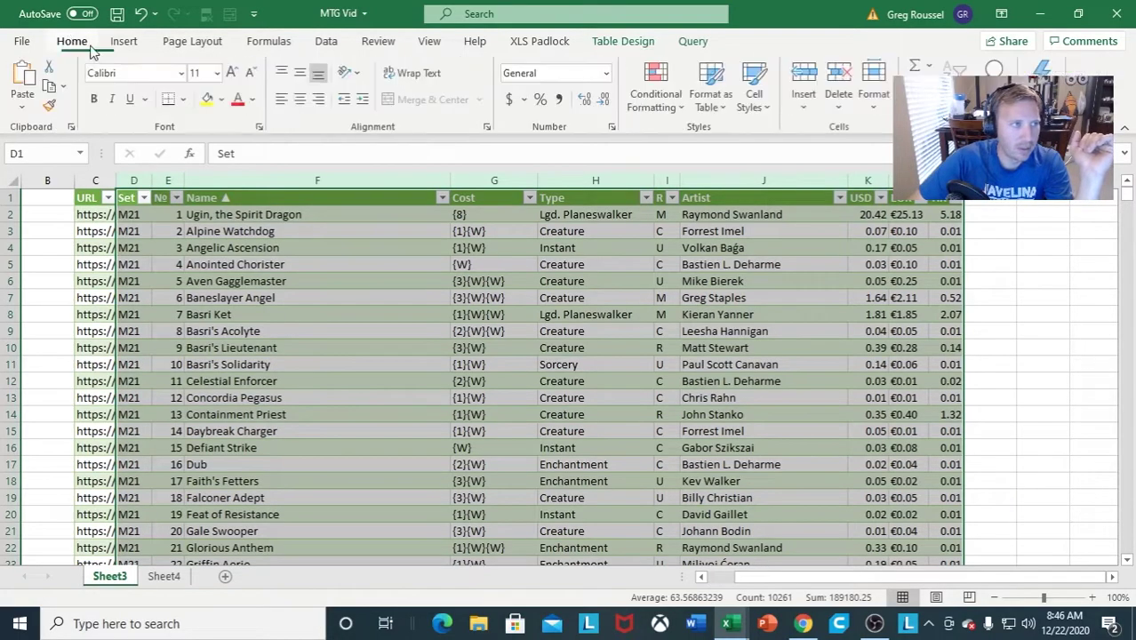
{"action": "left_click", "coordinate": [301, 98]}
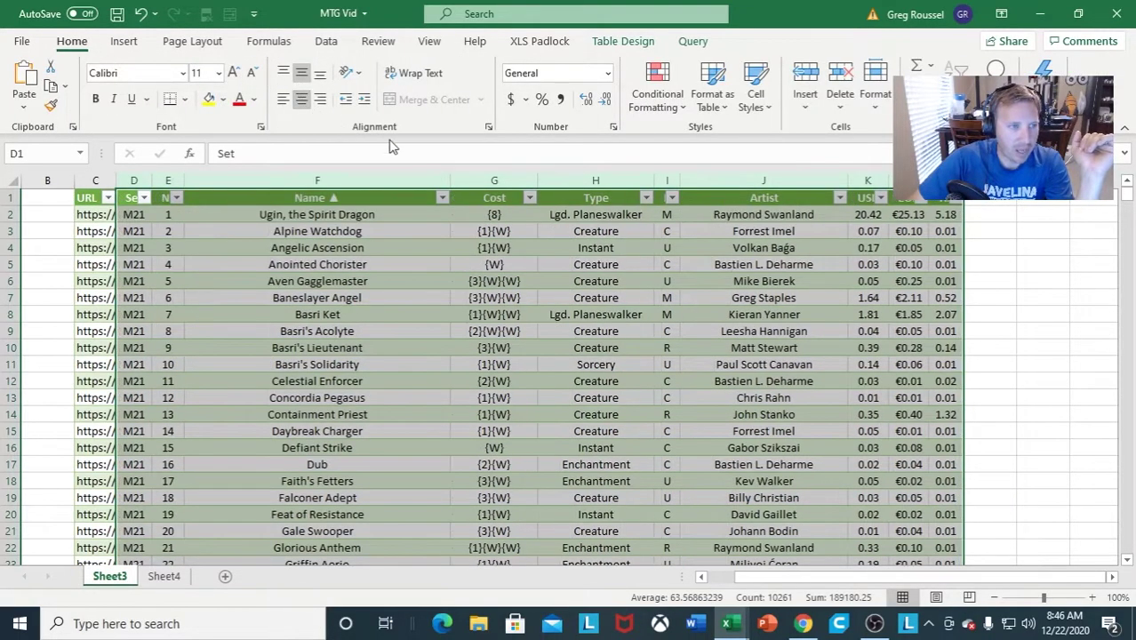
{"action": "left_click", "coordinate": [1019, 266]}
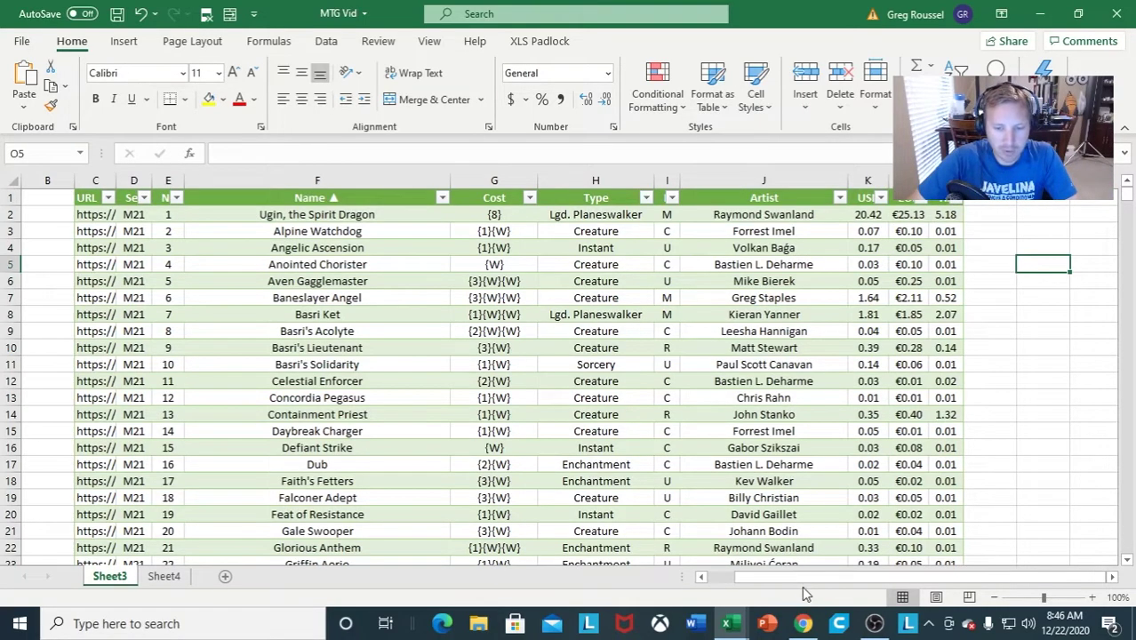
{"action": "left_click_drag", "start_coordinate": [802, 580], "coordinate": [211, 240]}
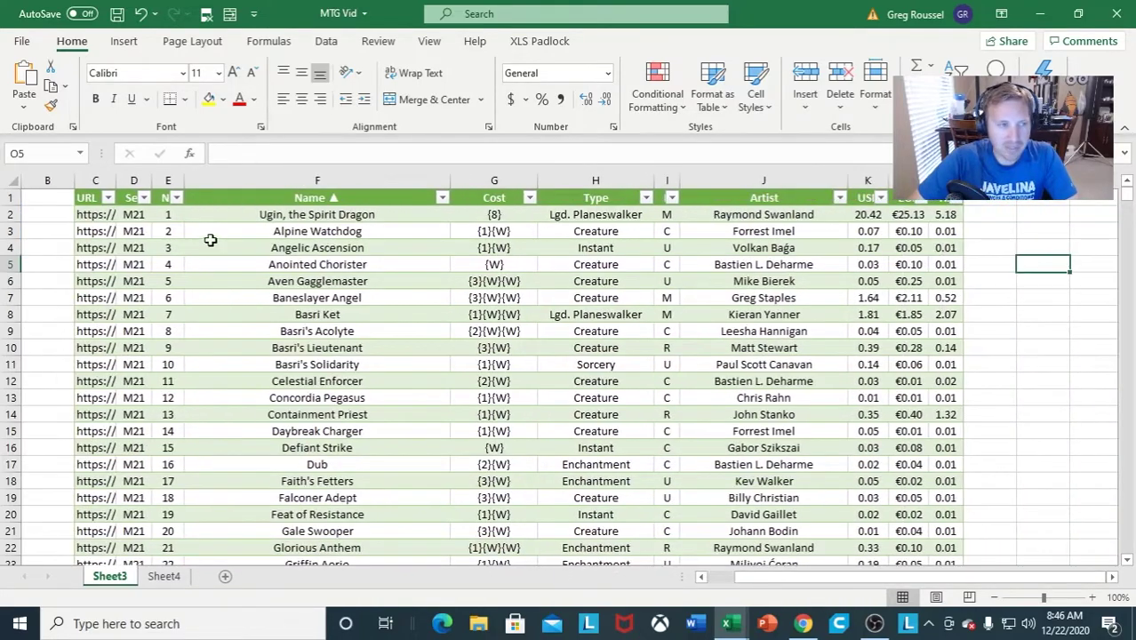
{"action": "left_click_drag", "start_coordinate": [784, 584], "coordinate": [787, 583]}
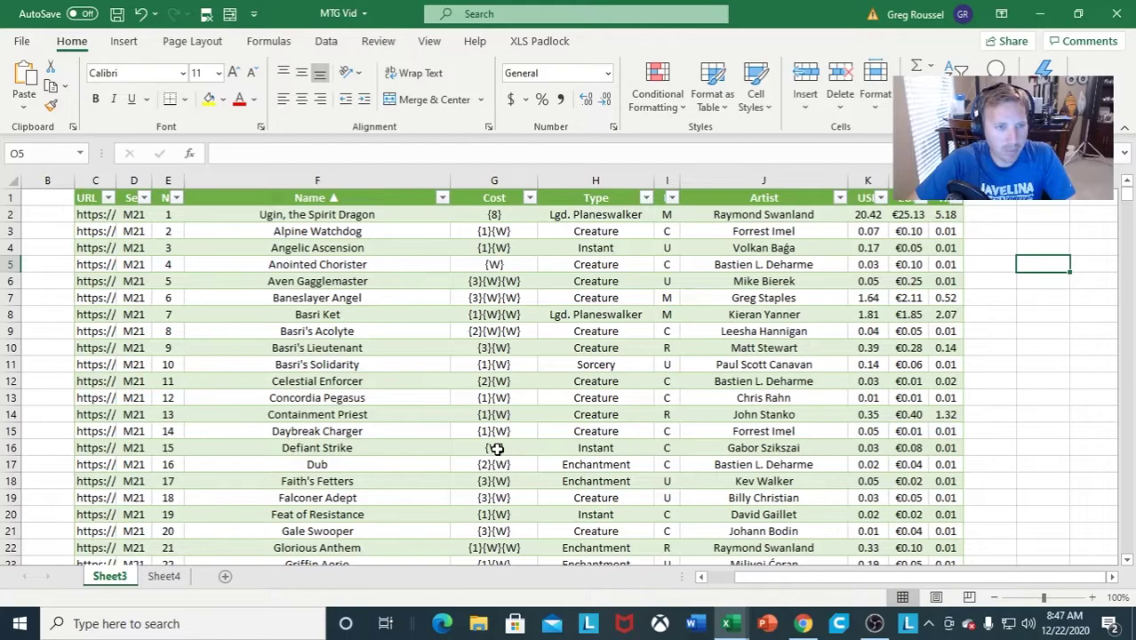
{"action": "mouse_move", "coordinate": [761, 578]}
{"action": "left_mouse_down"}
{"action": "mouse_move", "coordinate": [727, 586]}
{"action": "mouse_move", "coordinate": [761, 591]}
{"action": "left_mouse_up"}
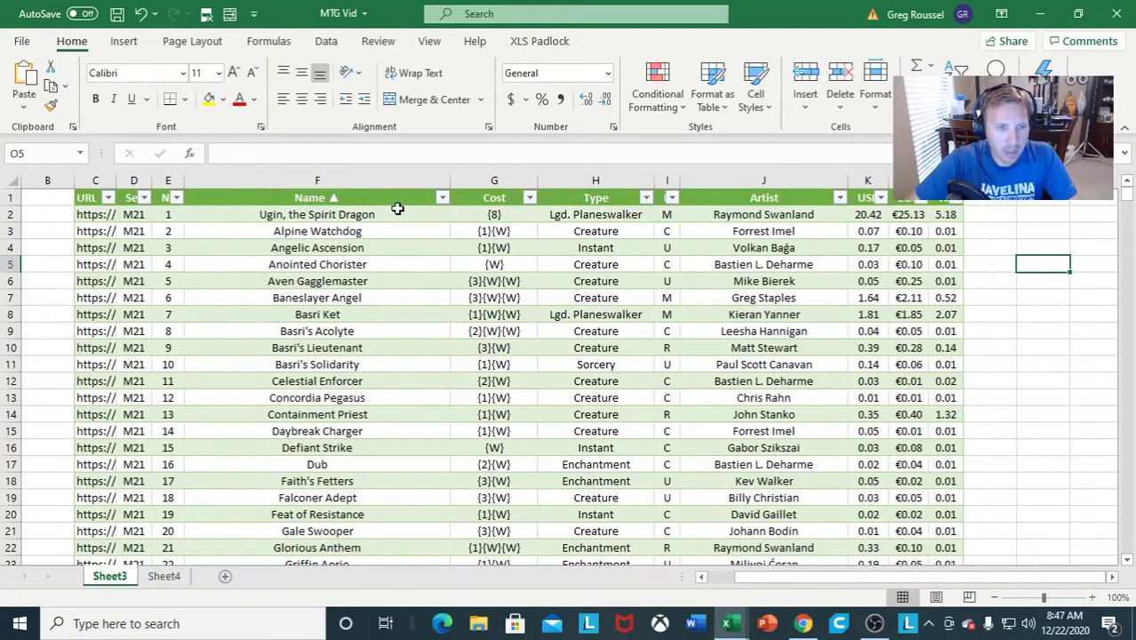
Sort the card table by Name A to Z, then Cost, then Type.
{"action": "left_click", "coordinate": [442, 198]}
{"action": "left_click", "coordinate": [347, 235]}
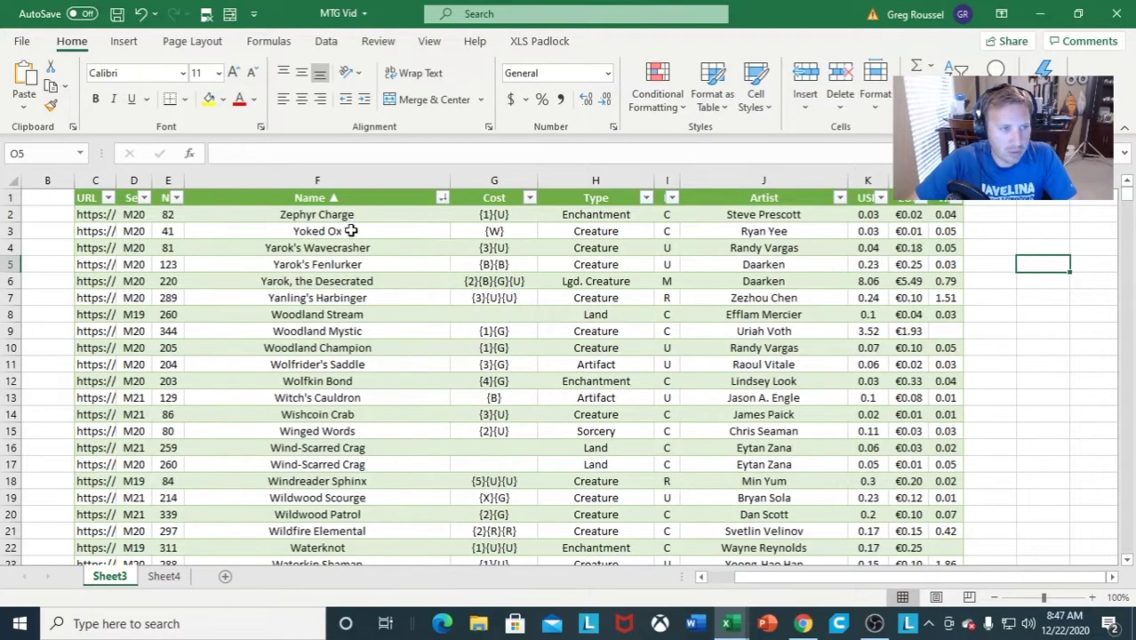
{"action": "left_click", "coordinate": [442, 198]}
{"action": "left_click", "coordinate": [379, 216]}
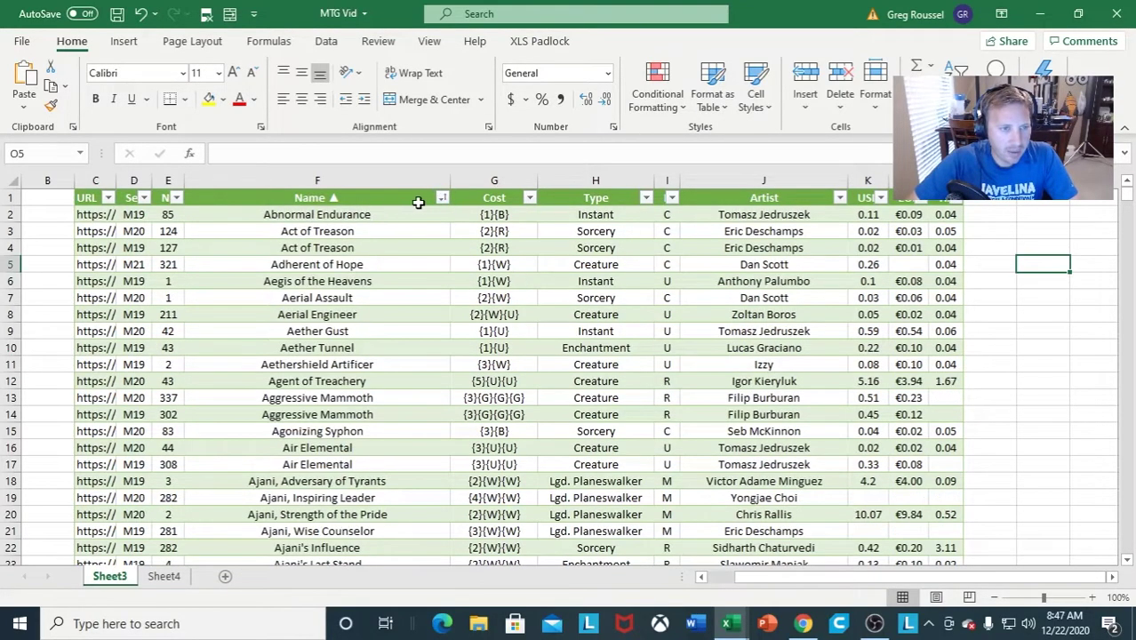
{"action": "left_click", "coordinate": [529, 198]}
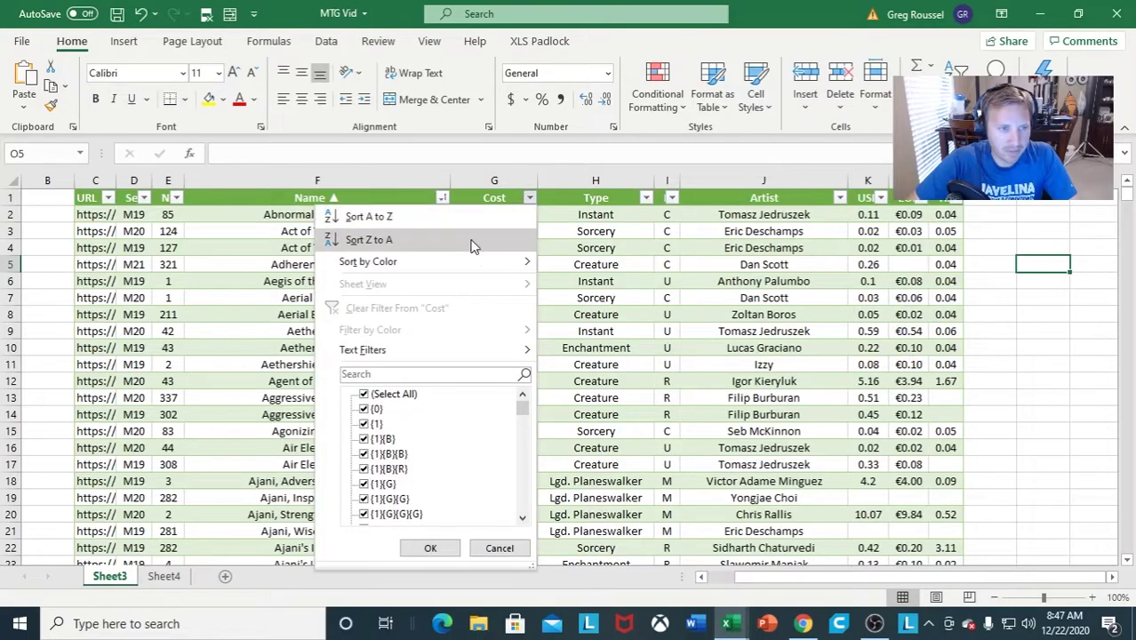
{"action": "left_click", "coordinate": [478, 216]}
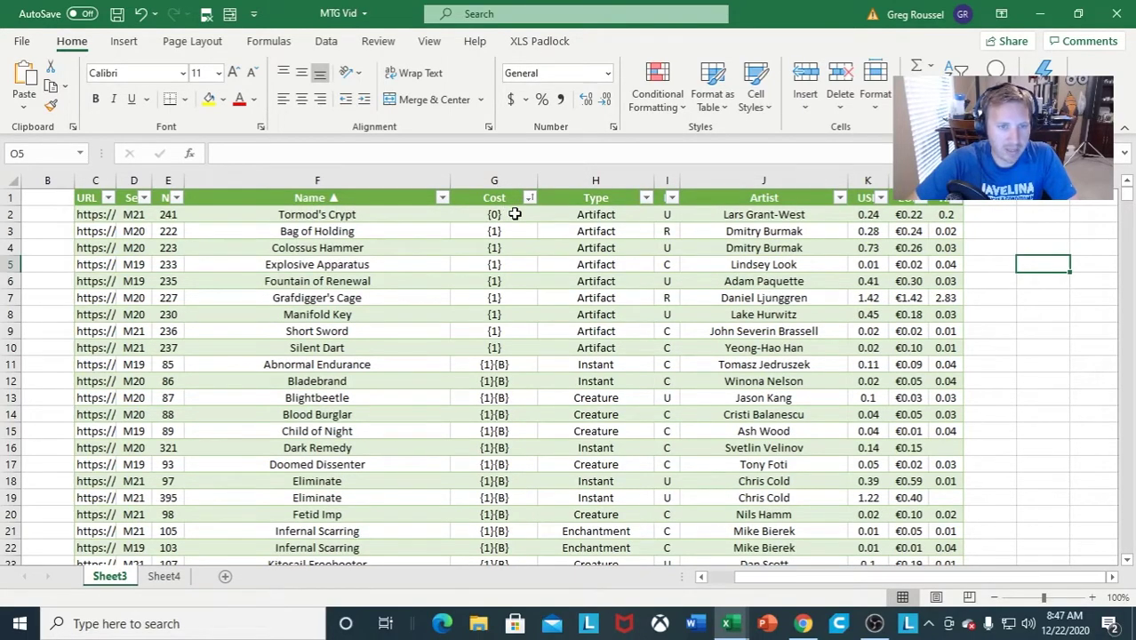
{"action": "left_click", "coordinate": [645, 197]}
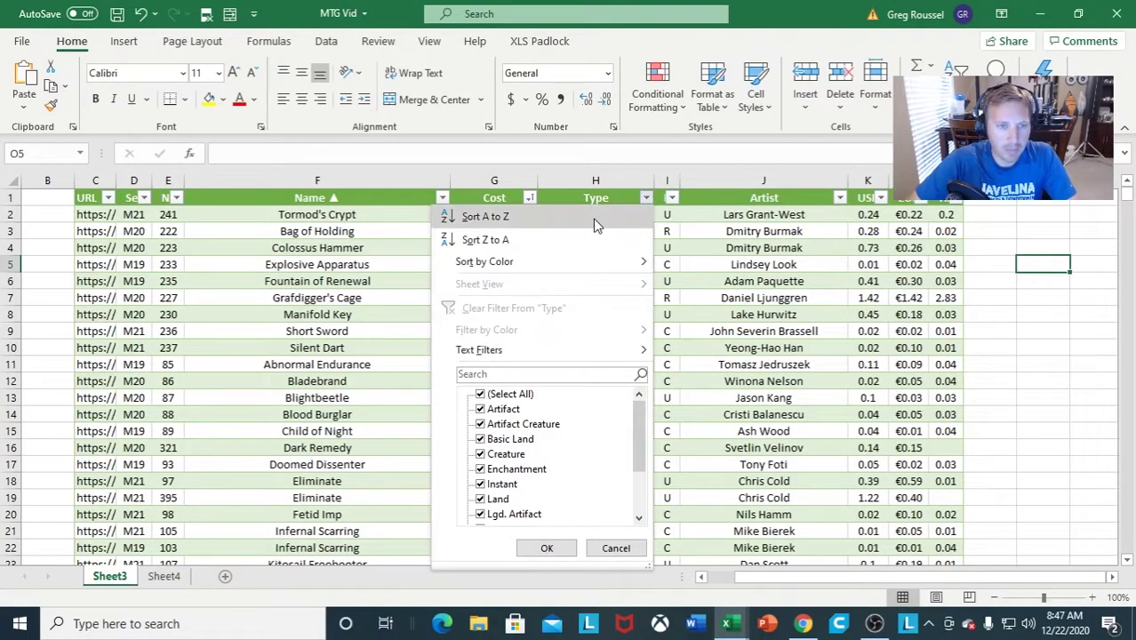
{"action": "left_click", "coordinate": [595, 219]}
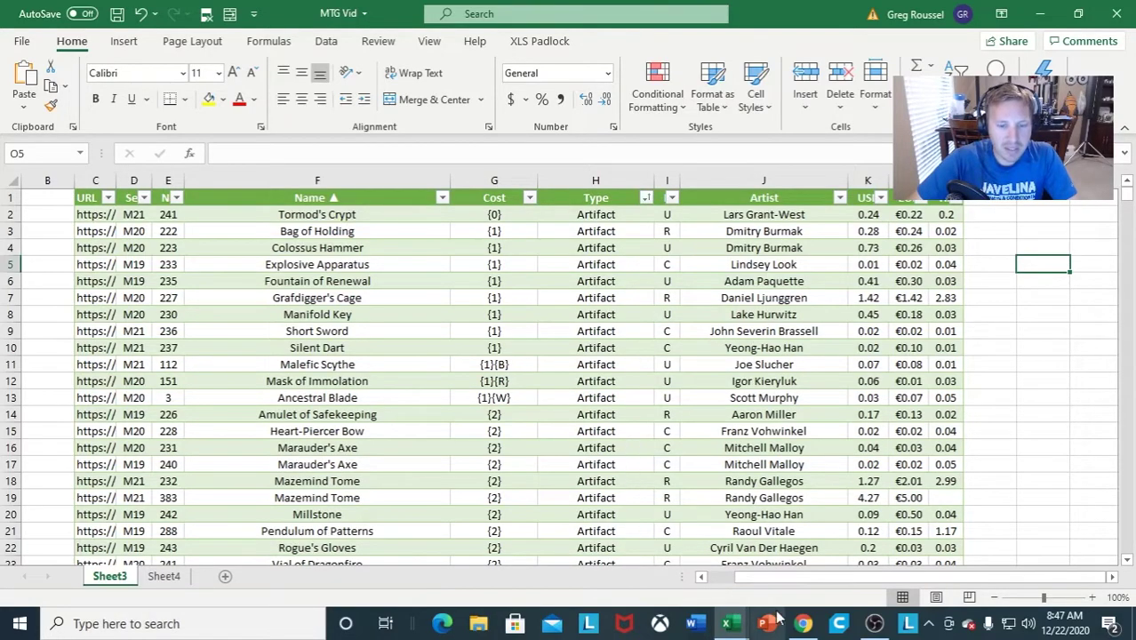
{"action": "left_click_drag", "start_coordinate": [769, 579], "coordinate": [802, 569]}
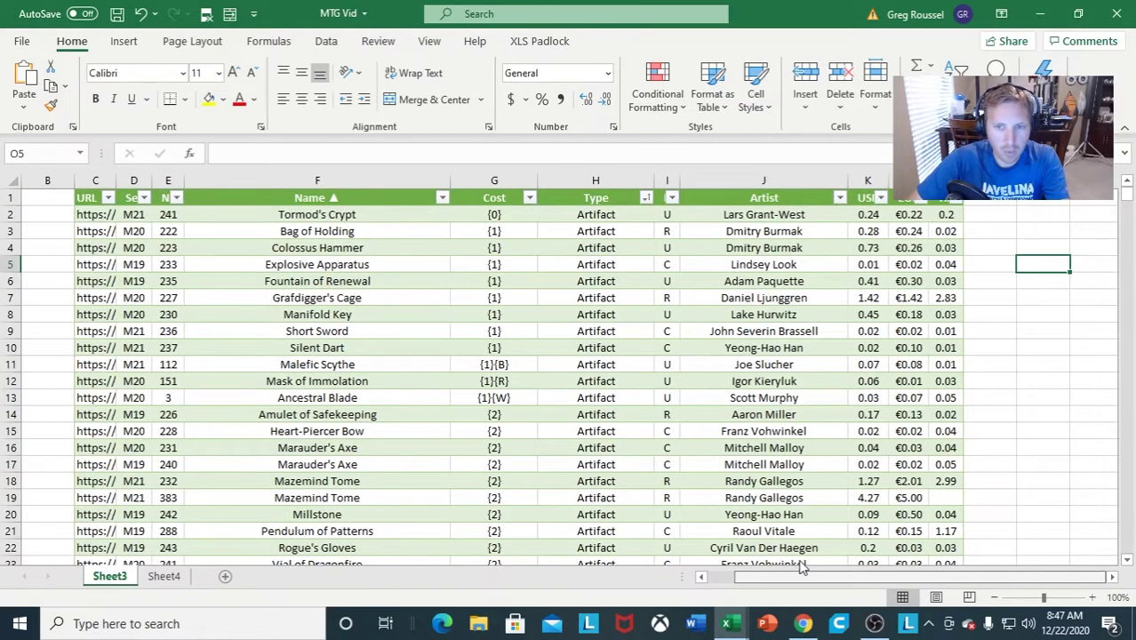
Sort the cards by US$ price largest to smallest, then switch to Sheet4.
{"action": "left_click", "coordinate": [880, 197]}
{"action": "left_click", "coordinate": [826, 238]}
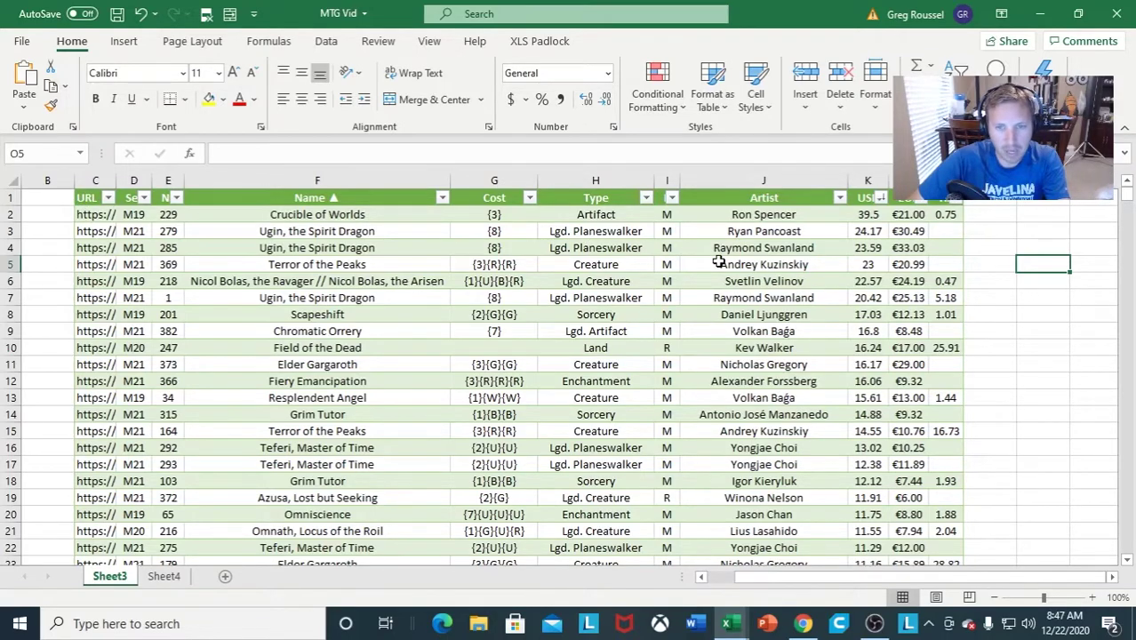
{"action": "mouse_move", "coordinate": [782, 582]}
{"action": "left_mouse_down"}
{"action": "mouse_move", "coordinate": [740, 583]}
{"action": "mouse_move", "coordinate": [792, 582]}
{"action": "left_mouse_up"}
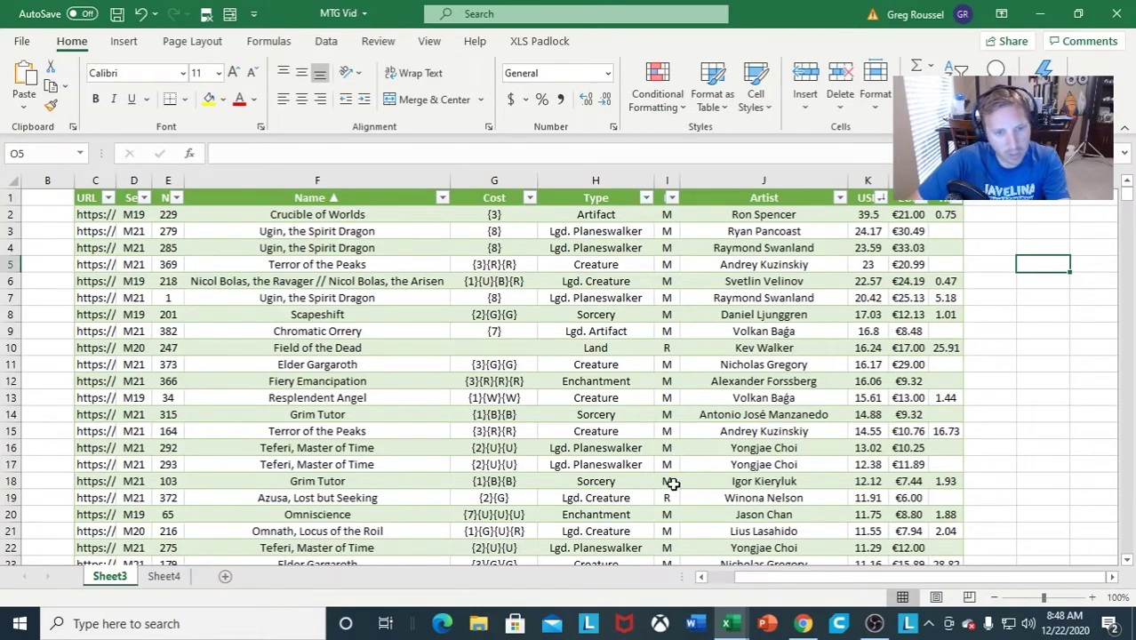
{"action": "left_click_drag", "start_coordinate": [755, 587], "coordinate": [725, 586]}
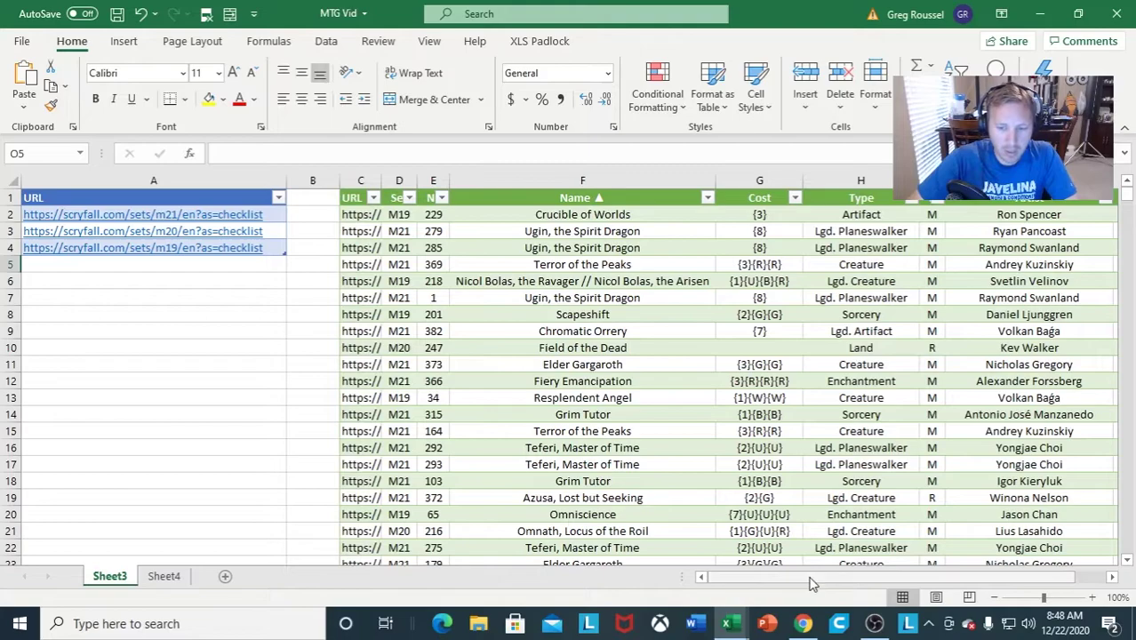
{"action": "left_click_drag", "start_coordinate": [811, 582], "coordinate": [835, 580]}
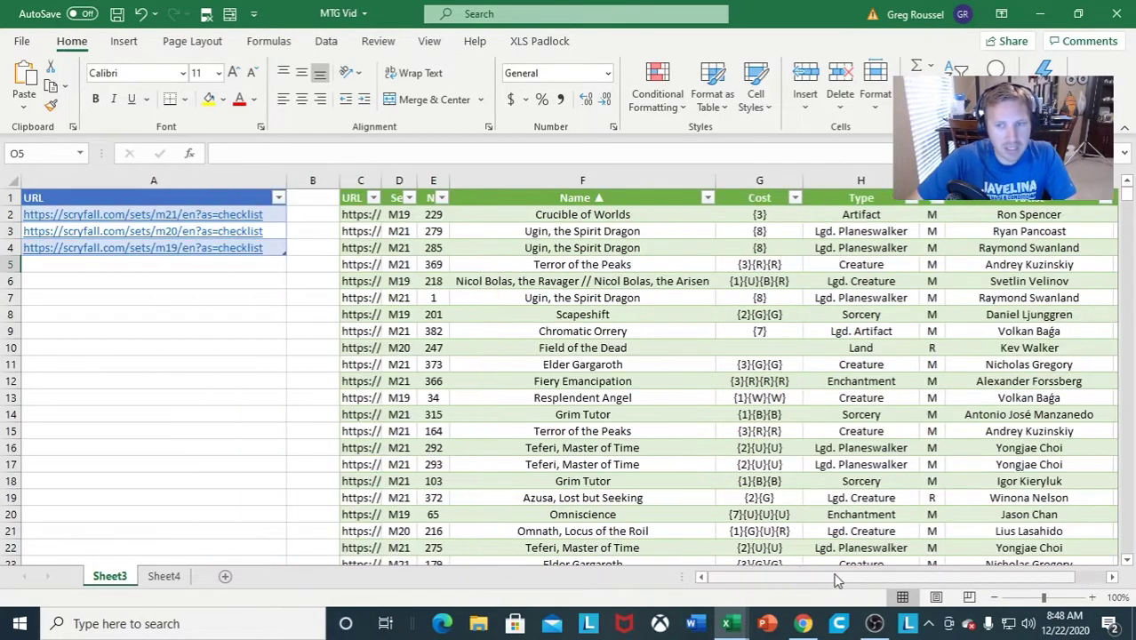
{"action": "left_click", "coordinate": [163, 578]}
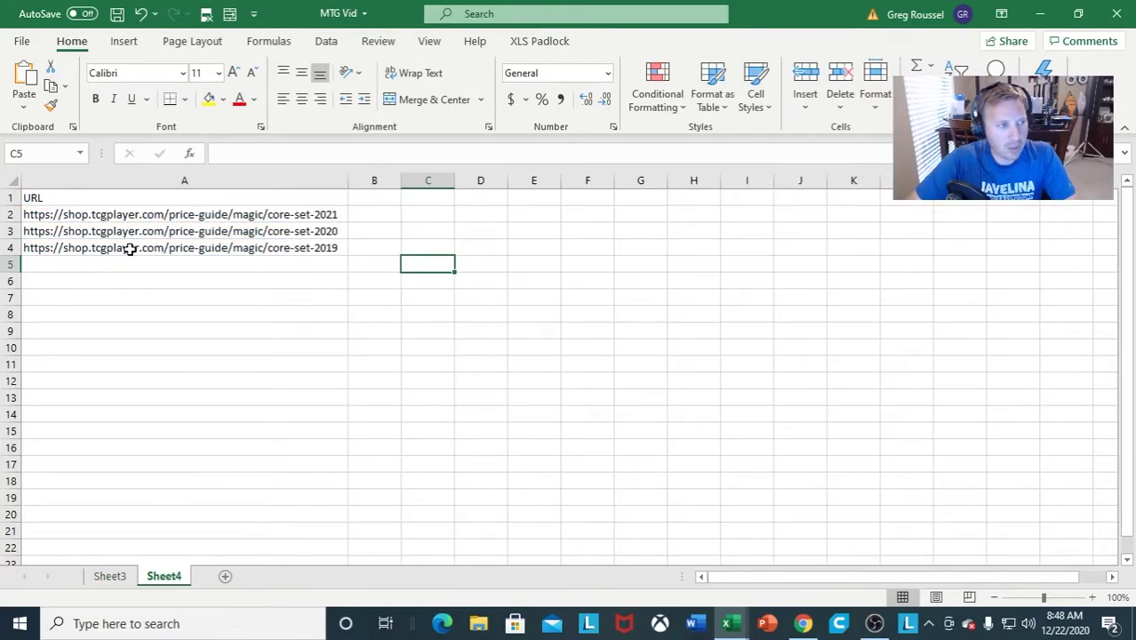
Copy the core-set-2021 URL from cell A2 via the formula bar and show the Data tab.
{"action": "left_click", "coordinate": [125, 577]}
{"action": "left_click", "coordinate": [169, 577]}
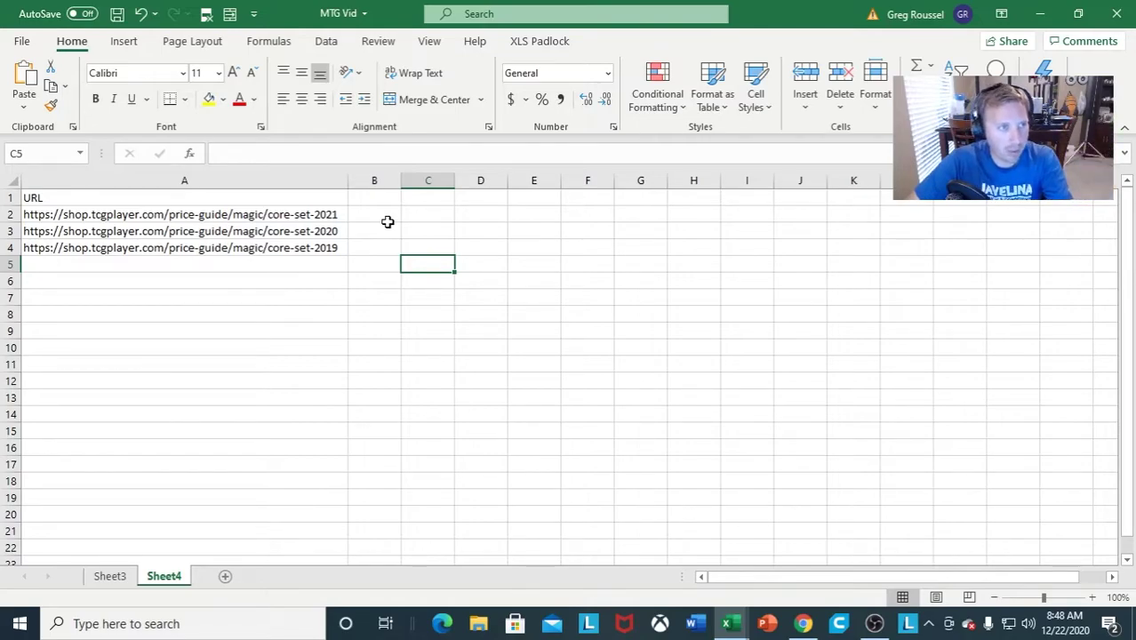
{"action": "left_click", "coordinate": [337, 214]}
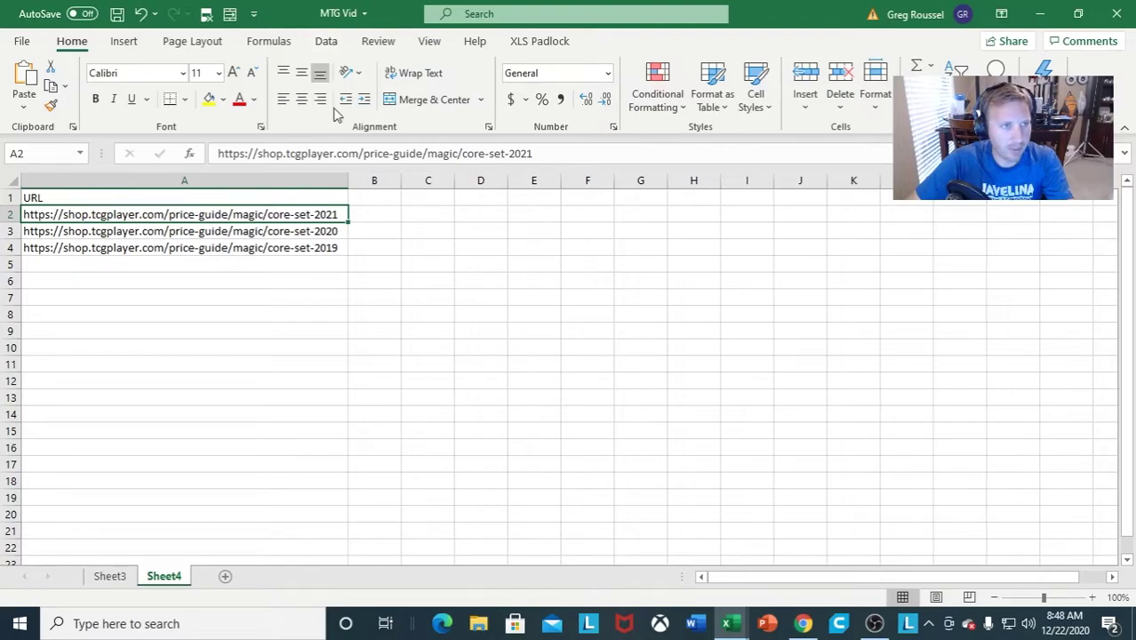
{"action": "left_click_drag", "start_coordinate": [558, 158], "coordinate": [218, 153]}
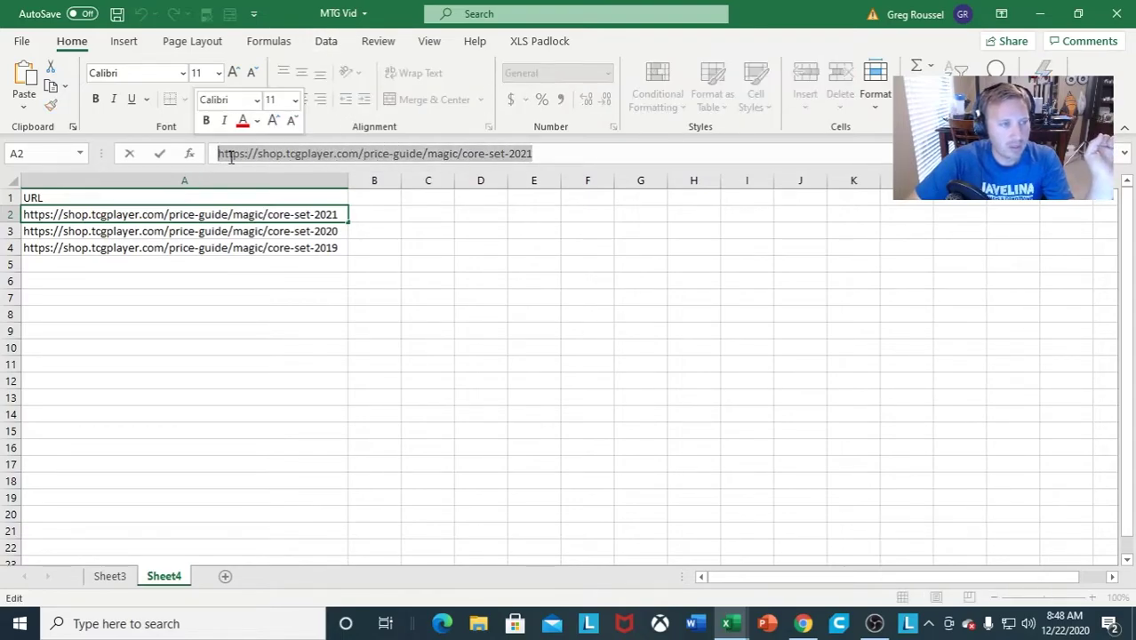
{"action": "right_click", "coordinate": [235, 160]}
{"action": "left_click", "coordinate": [279, 191]}
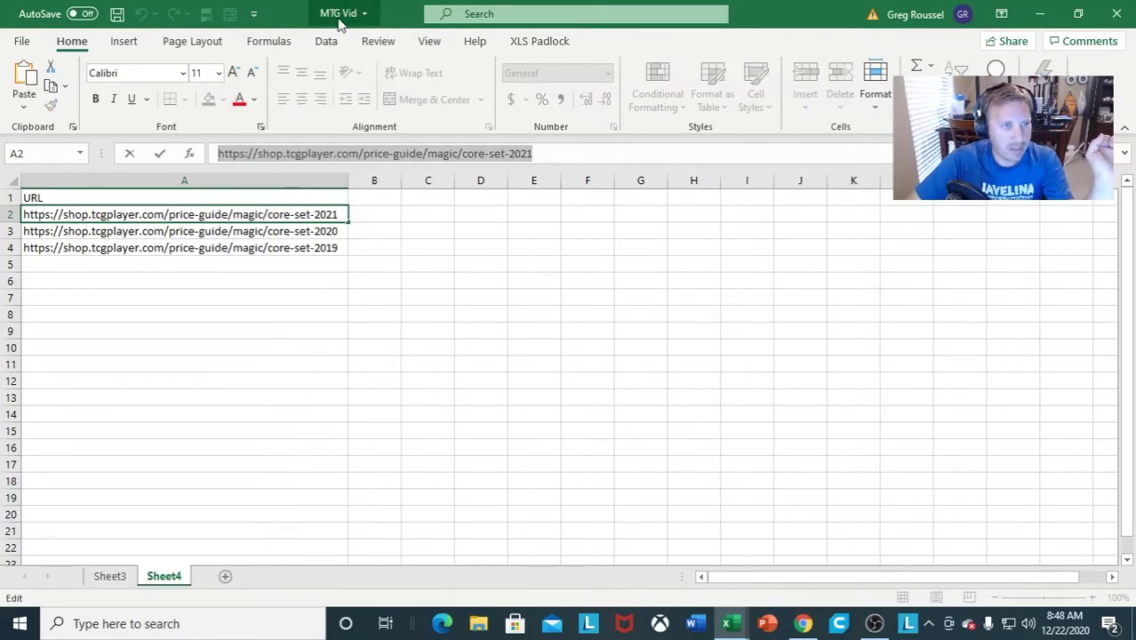
{"action": "left_click", "coordinate": [325, 42]}
{"action": "left_click", "coordinate": [278, 326]}
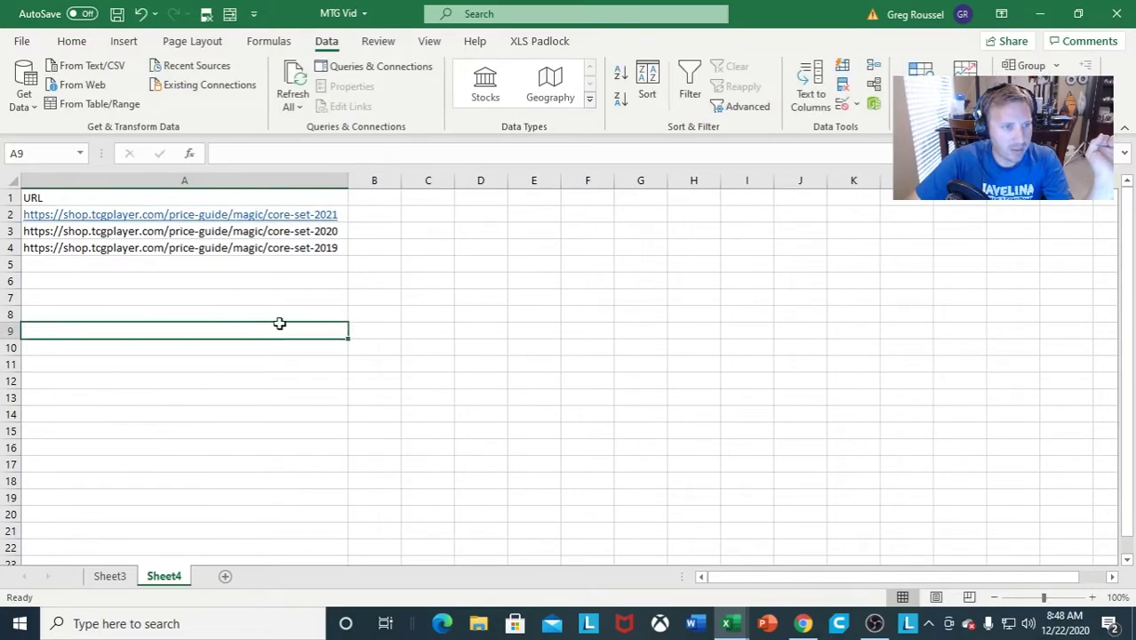
Import the pasted core-set-2021 URL From Web, select Table 0, and choose Load To.
{"action": "left_click", "coordinate": [99, 89]}
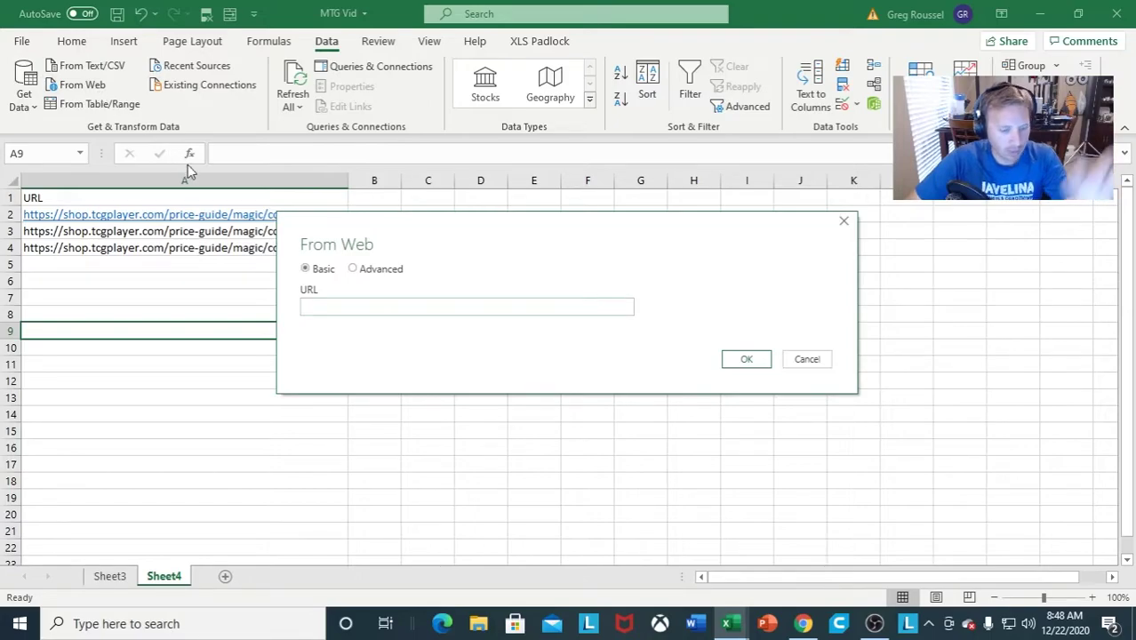
{"action": "key", "text": "ctrl+v"}
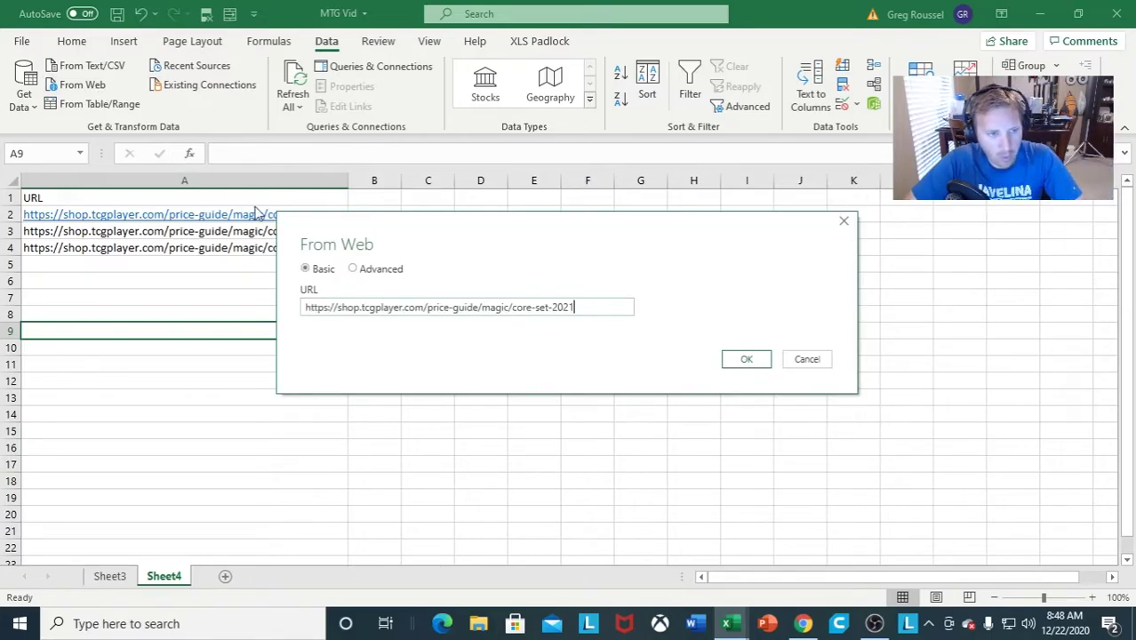
{"action": "left_click", "coordinate": [736, 364]}
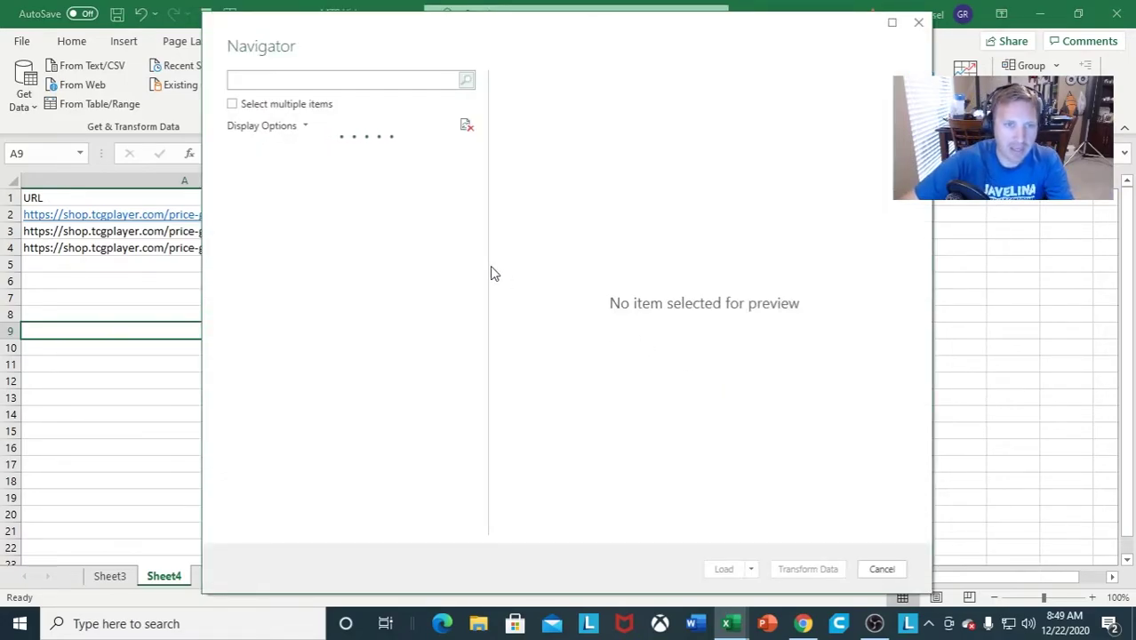
{"action": "left_click", "coordinate": [278, 195]}
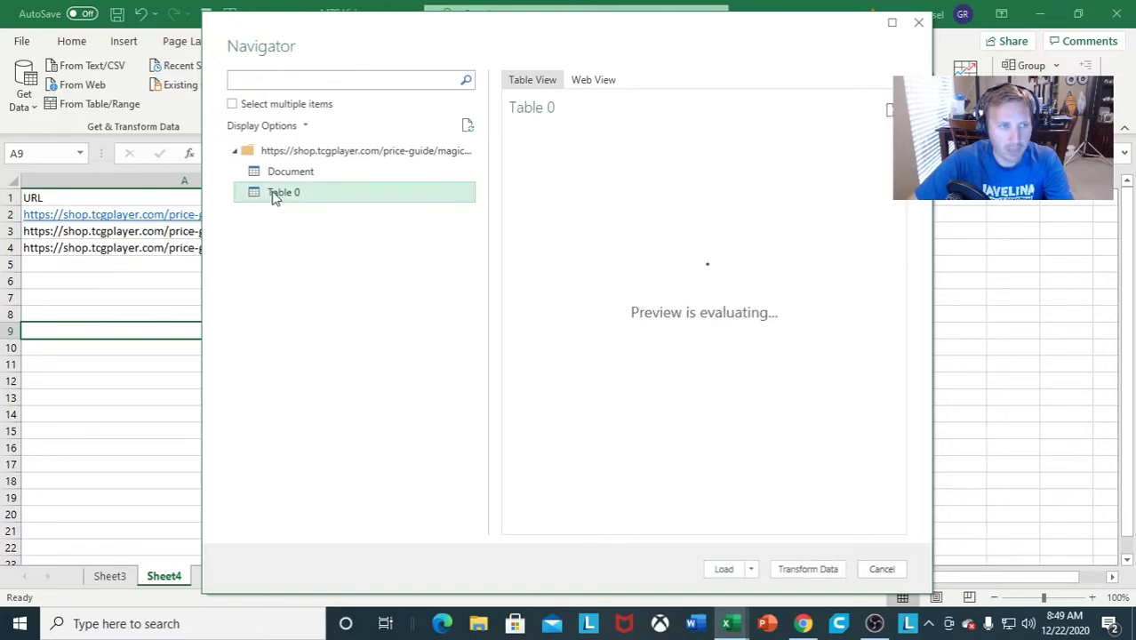
{"action": "left_click_drag", "start_coordinate": [608, 523], "coordinate": [560, 531]}
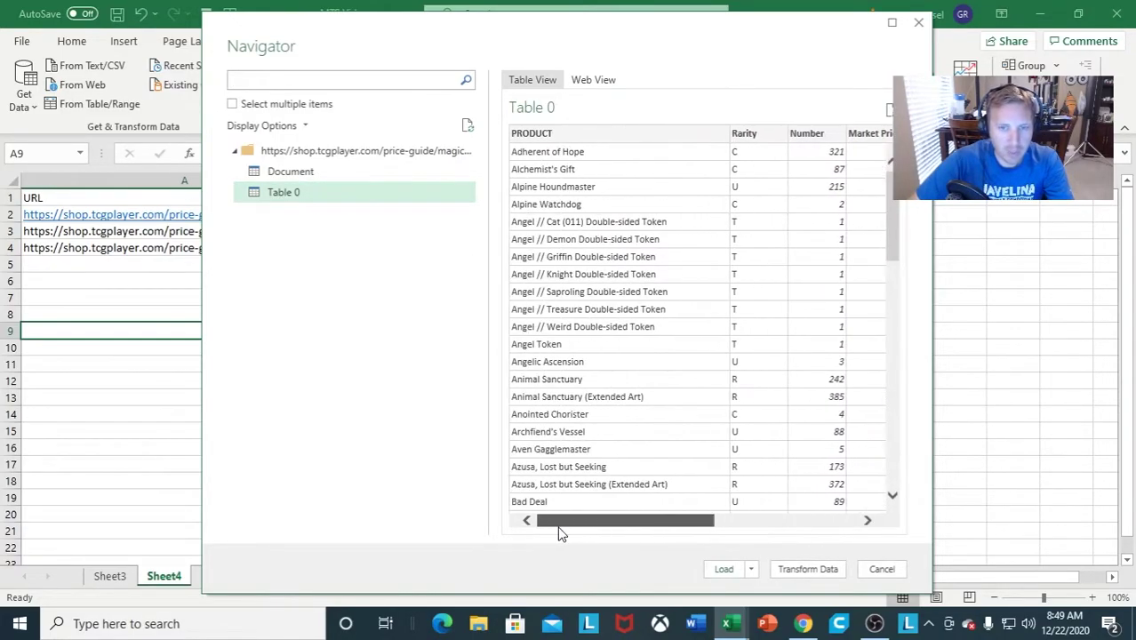
{"action": "left_click", "coordinate": [751, 570]}
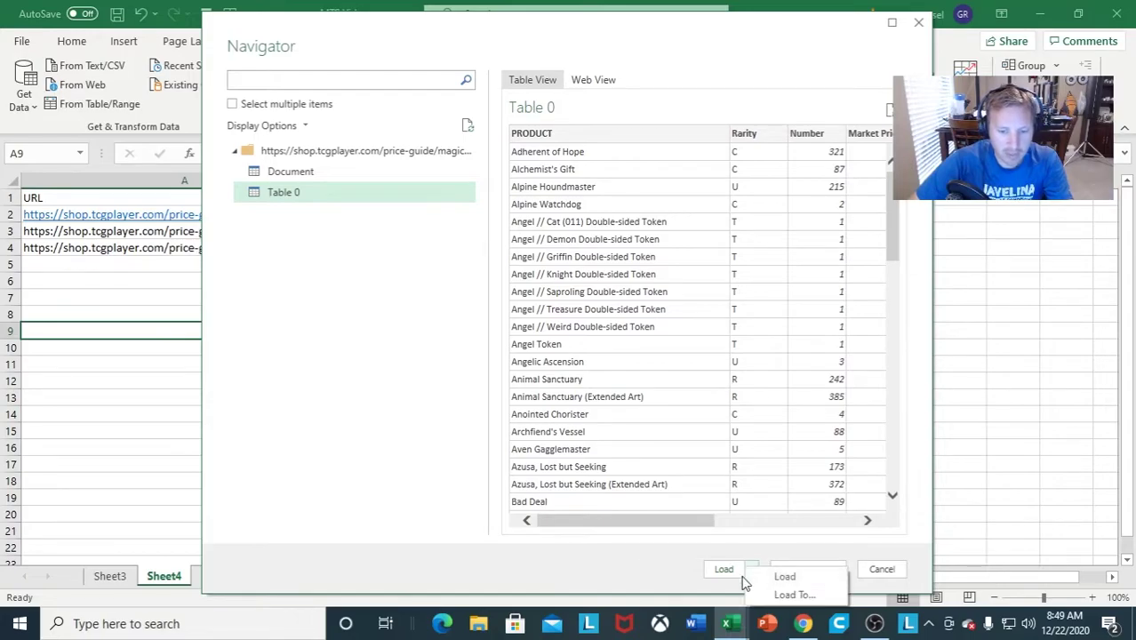
{"action": "left_click", "coordinate": [786, 595]}
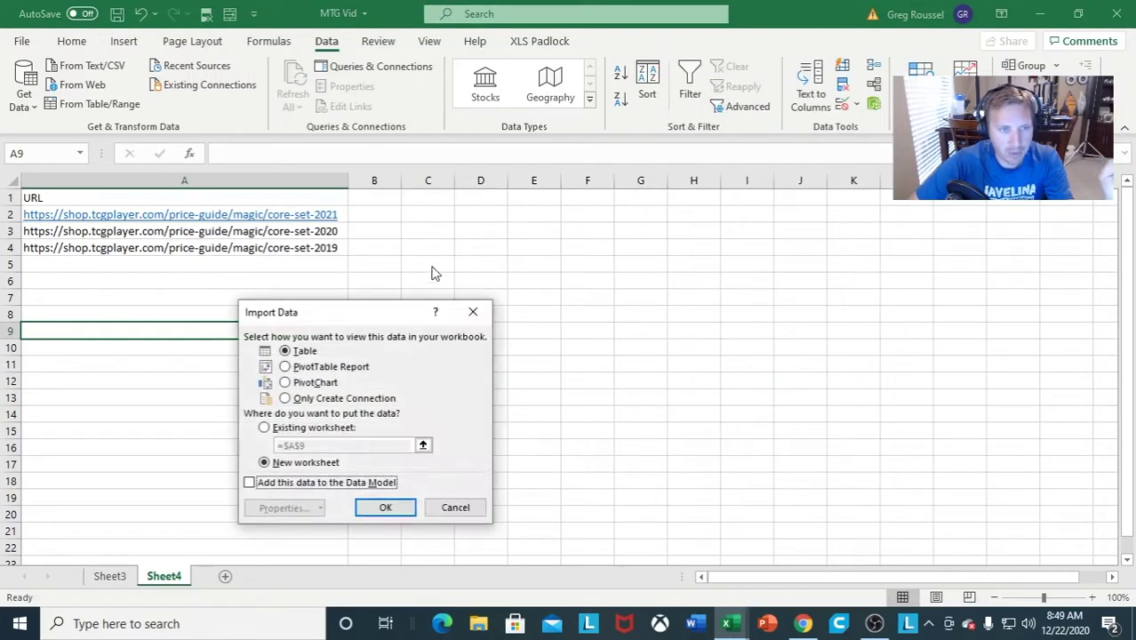
Load Table 0 as a table at cell C1 on the existing Sheet4.
{"action": "left_click", "coordinate": [264, 427]}
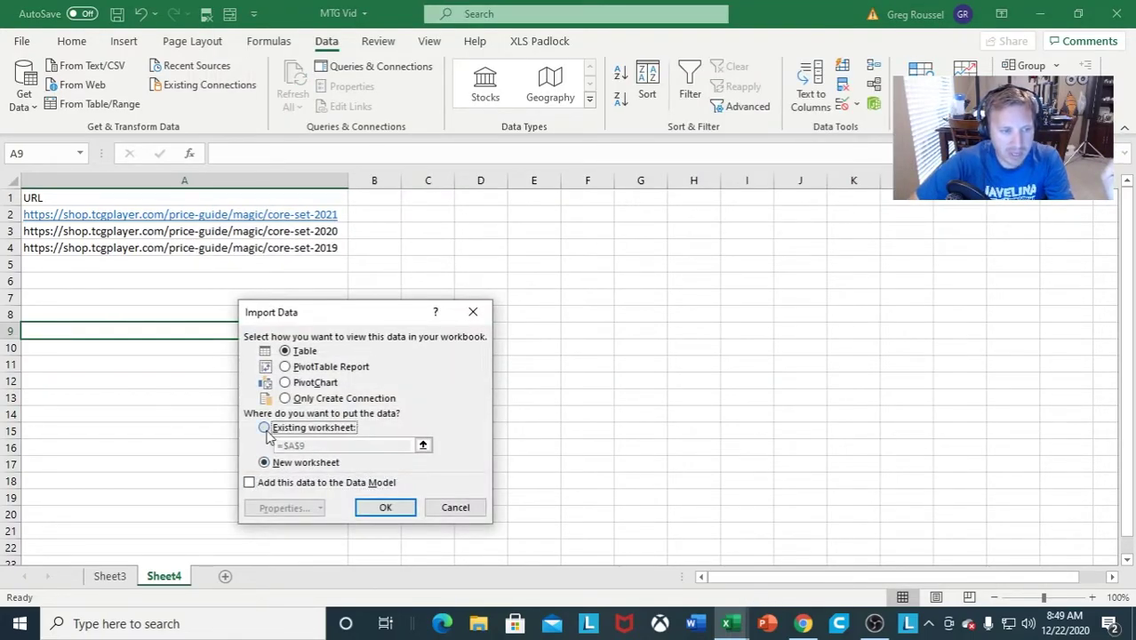
{"action": "left_click", "coordinate": [422, 198]}
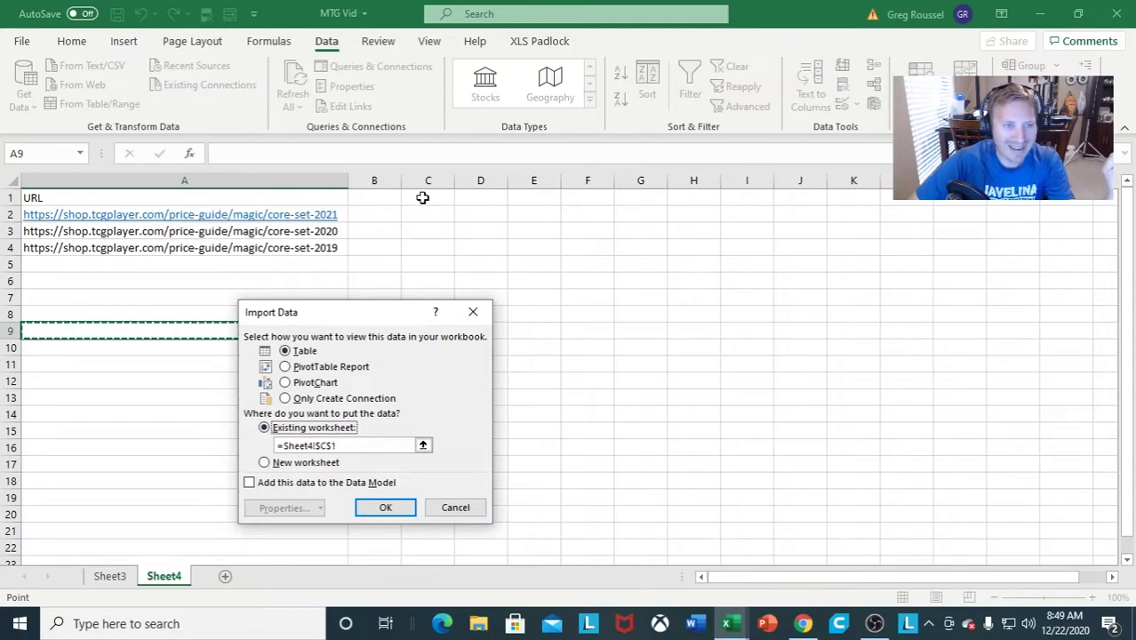
{"action": "left_click", "coordinate": [386, 508]}
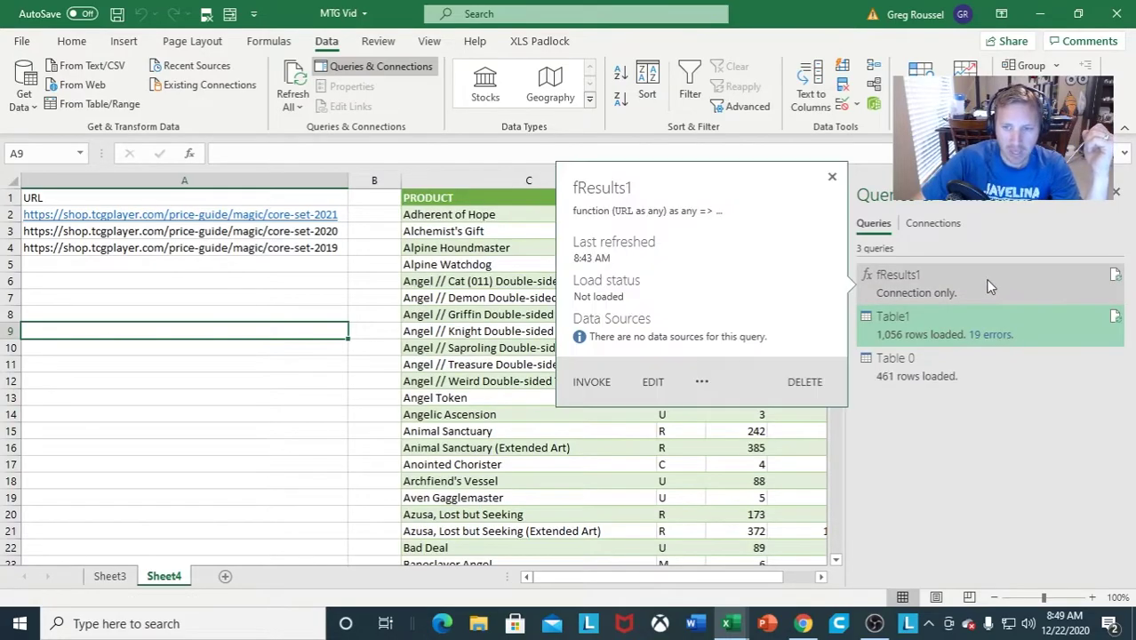
Open the Table 0 query in Power Query Editor for editing.
{"action": "mouse_move", "coordinate": [943, 349]}
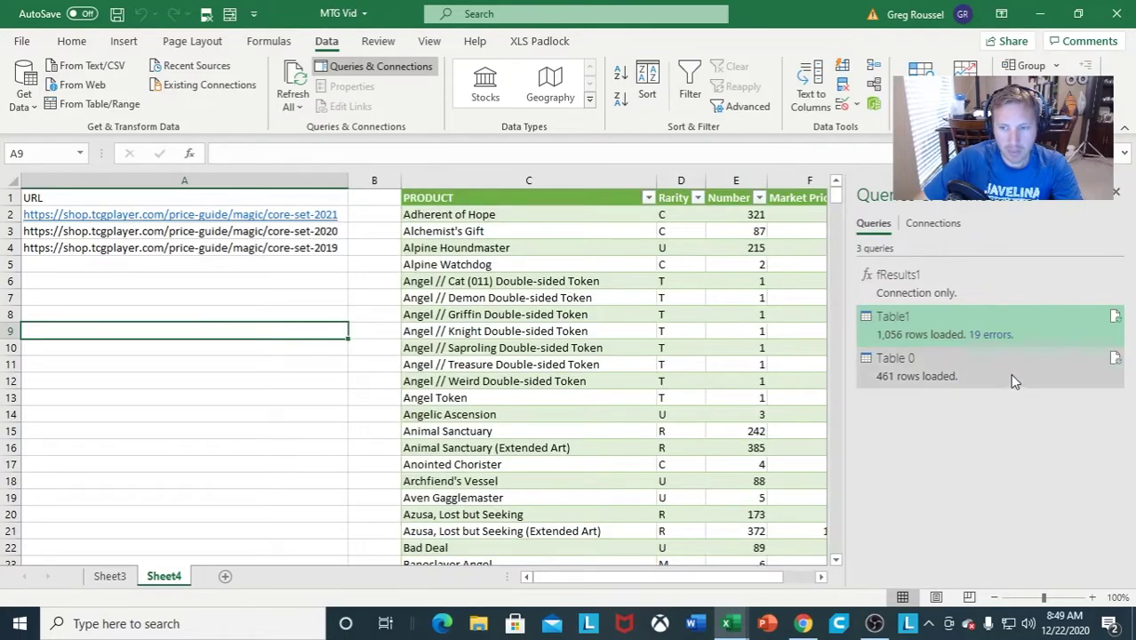
{"action": "right_click", "coordinate": [1010, 374]}
{"action": "left_click", "coordinate": [1013, 308]}
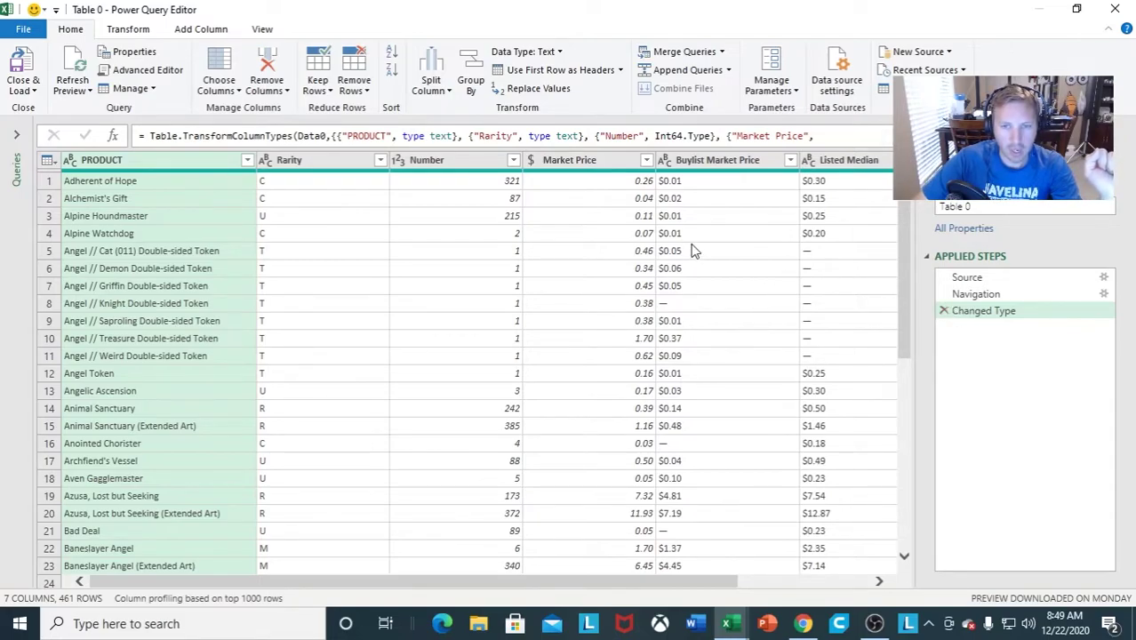
In Advanced Editor, add 'let GetResults=(URL) =>' and replace the hard-coded address with URL.
{"action": "left_click", "coordinate": [159, 74]}
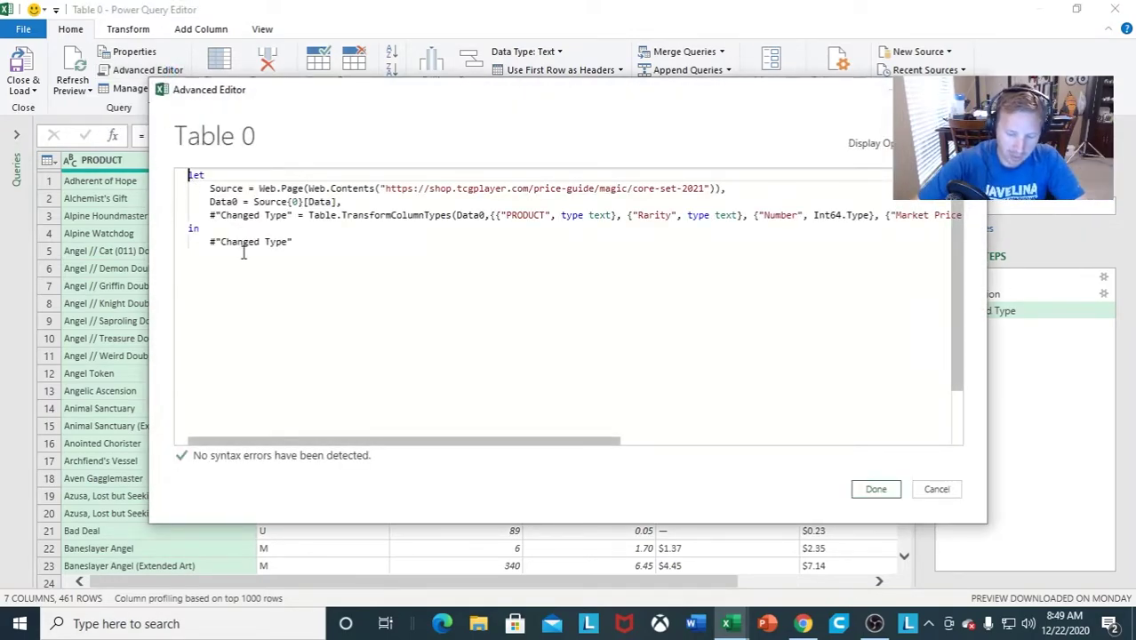
{"action": "key", "text": "Return"}
{"action": "key", "text": "Return"}
{"action": "key", "text": "Up"}
{"action": "key", "text": "Up"}
{"action": "type", "text": "let "}
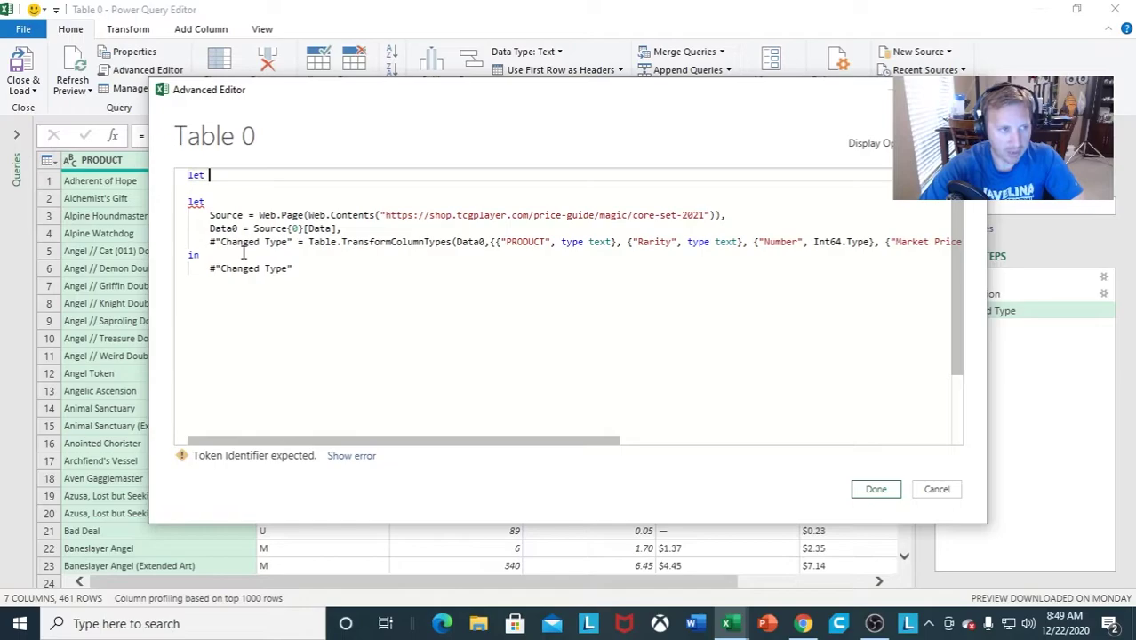
{"action": "type", "text": "Get"}
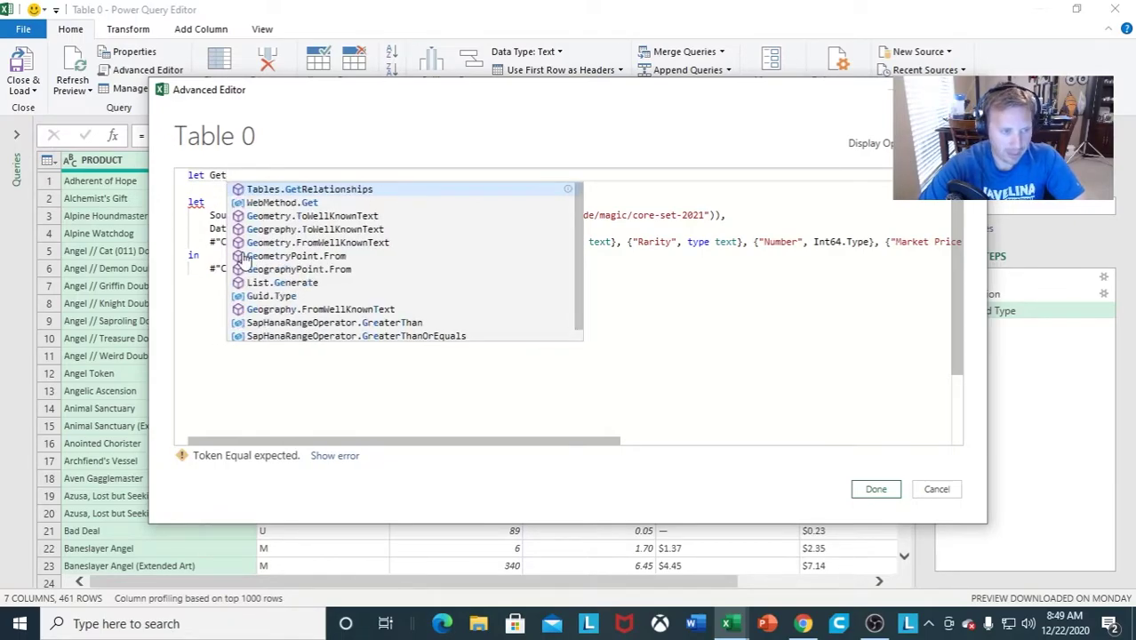
{"action": "type", "text": "REsults"}
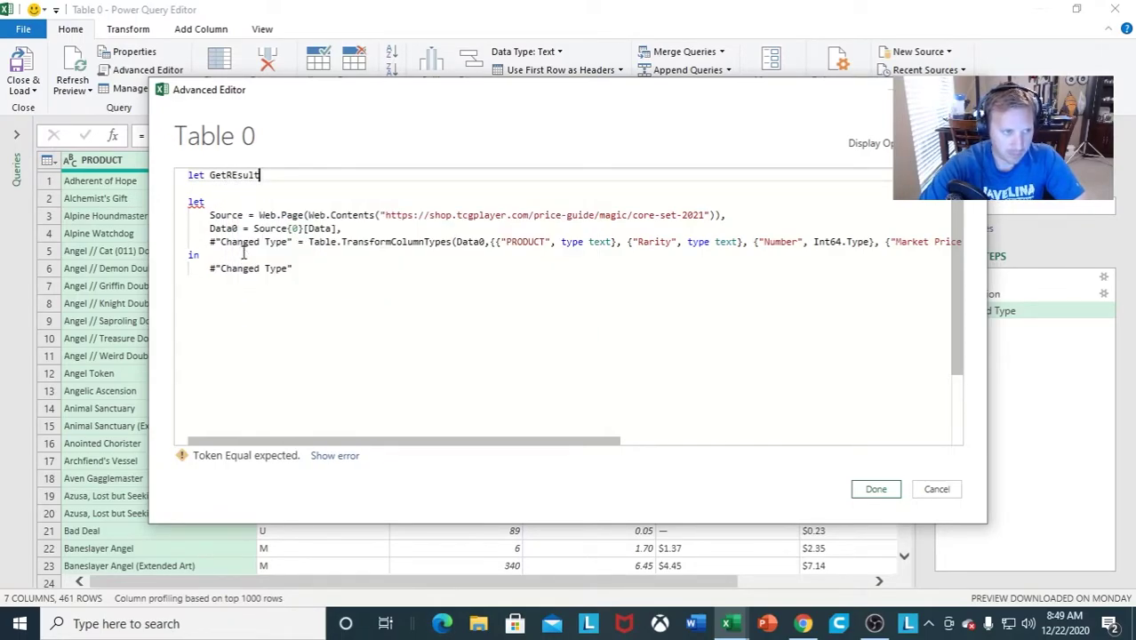
{"action": "key", "text": "BackSpace"}
{"action": "key", "text": "BackSpace"}
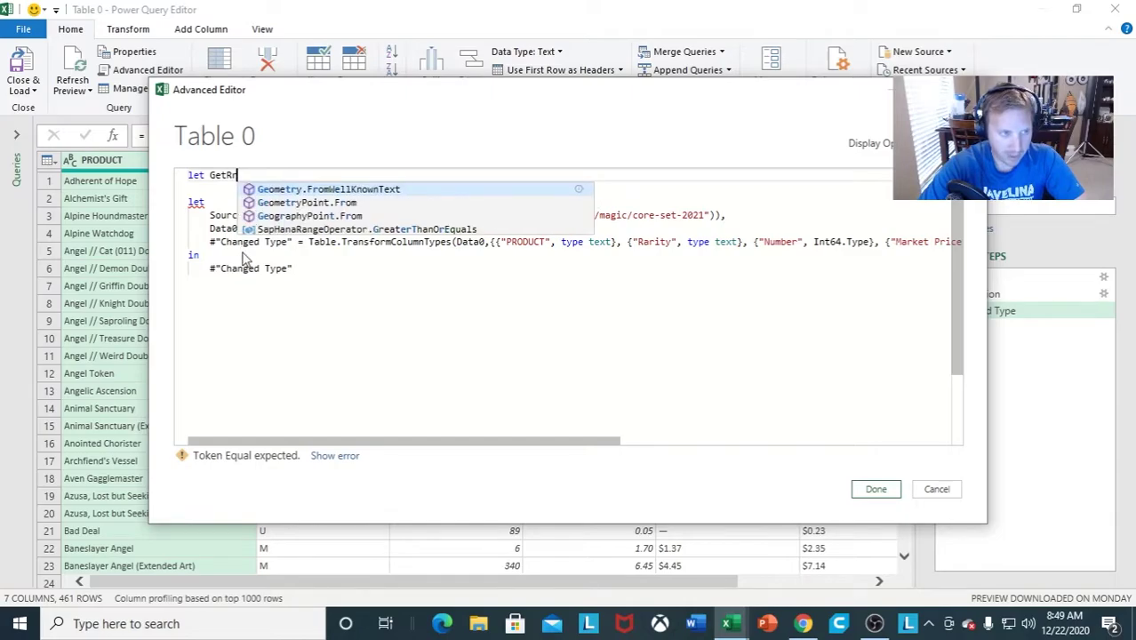
{"action": "type", "text": "esults"}
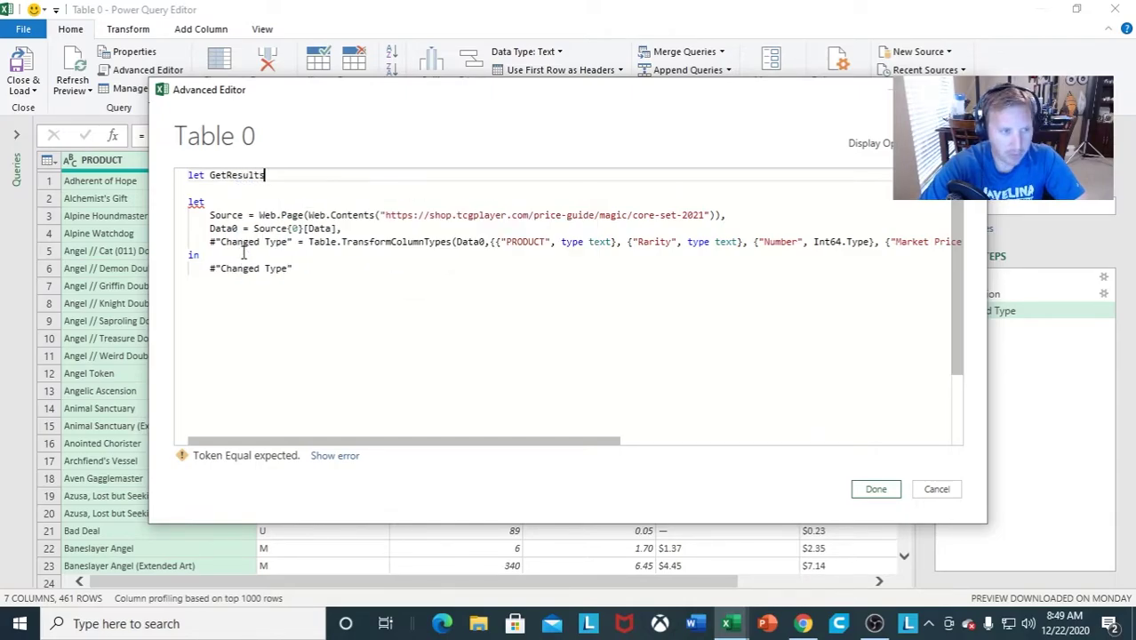
{"action": "type", "text": "="}
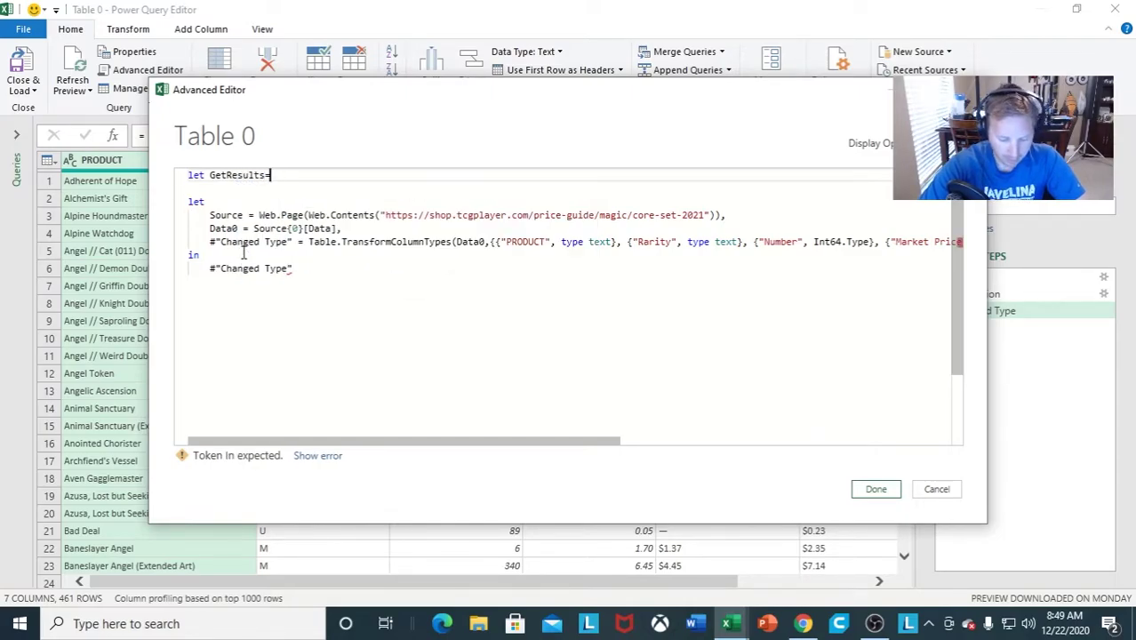
{"action": "type", "text": "(URL"}
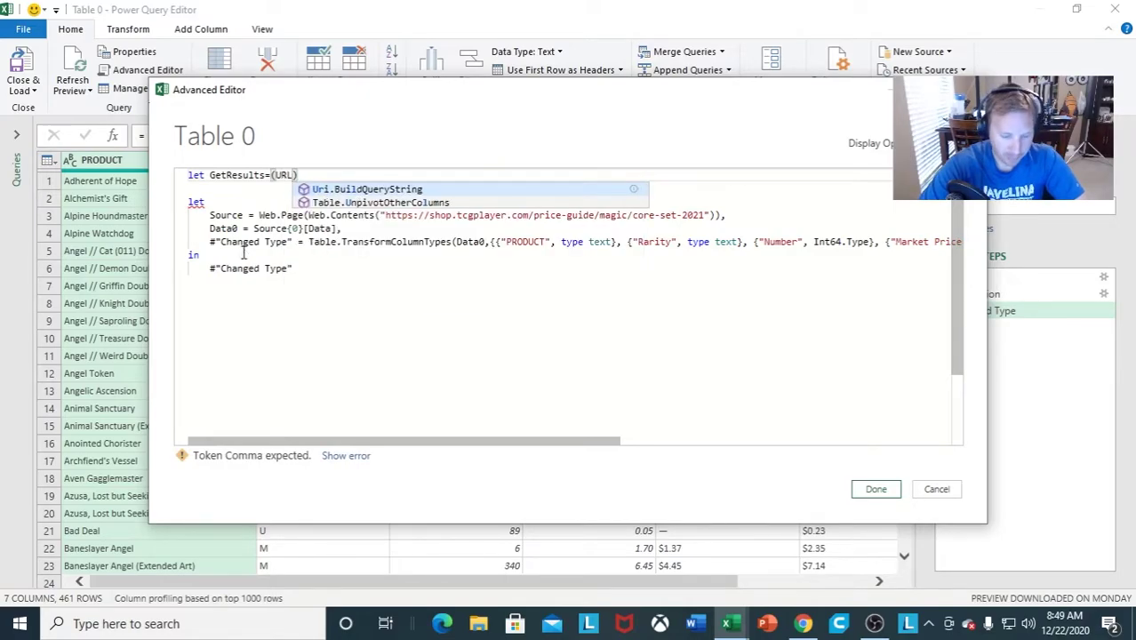
{"action": "type", "text": ") ="}
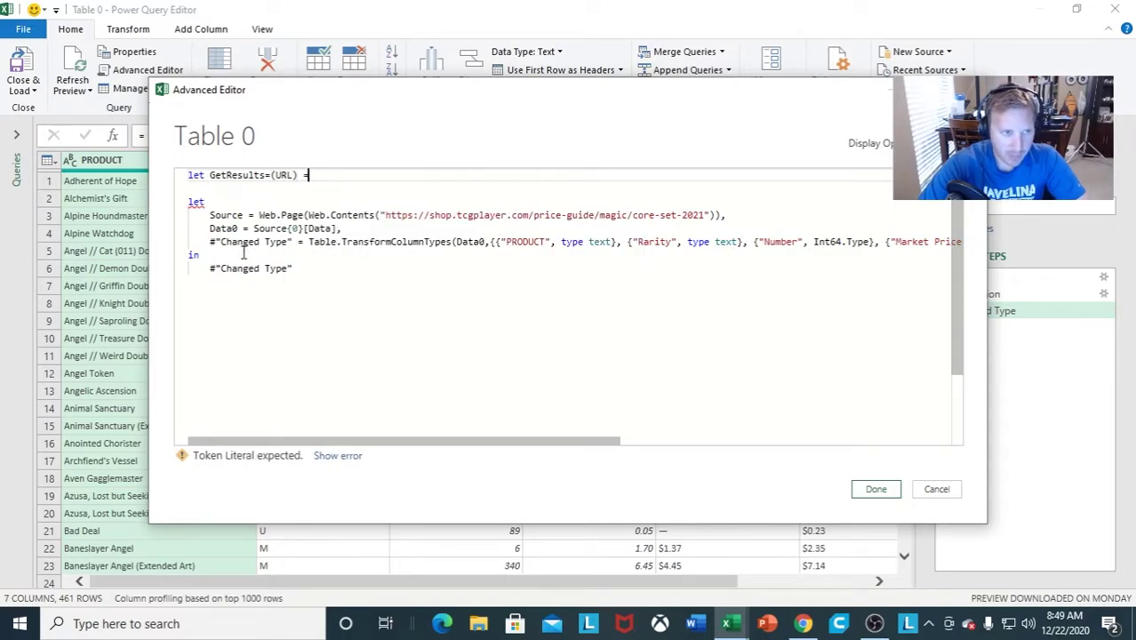
{"action": "type", "text": ">"}
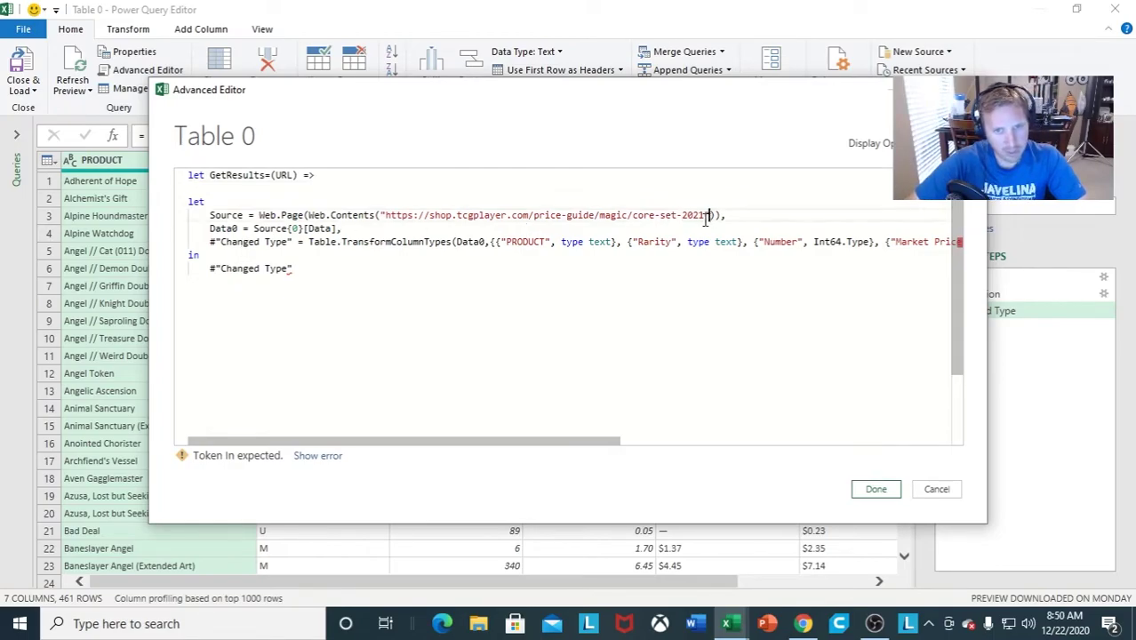
{"action": "left_click_drag", "start_coordinate": [708, 214], "coordinate": [371, 216]}
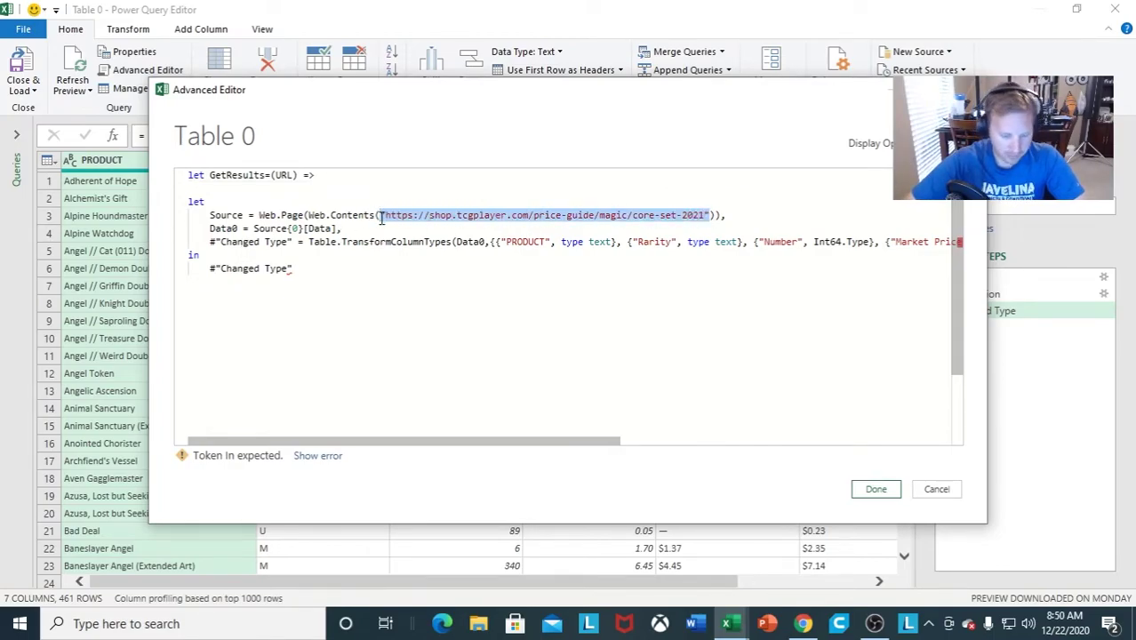
{"action": "type", "text": "URL"}
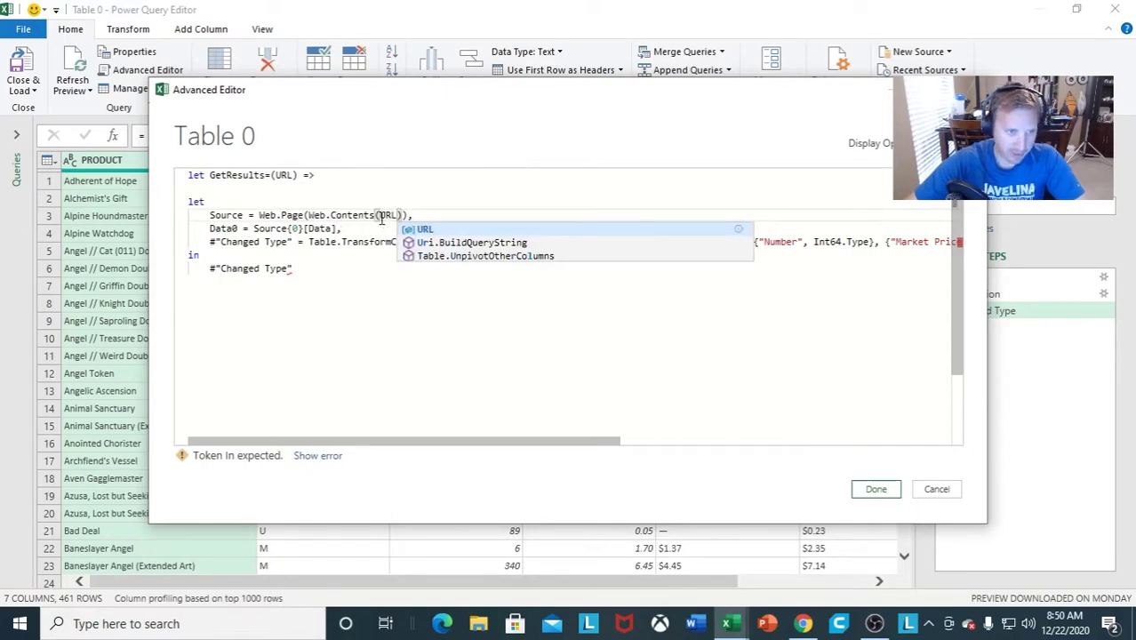
End the code with 'in GetResults' and save it, turning the query into a function.
{"action": "left_click", "coordinate": [354, 274]}
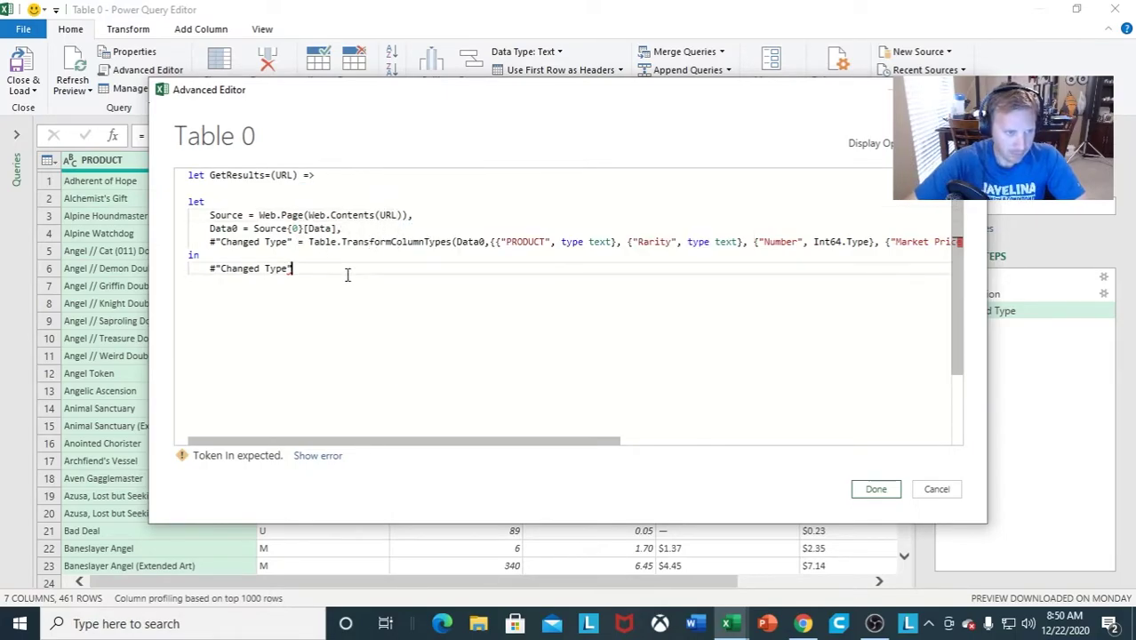
{"action": "key", "text": "Return"}
{"action": "key", "text": "BackSpace"}
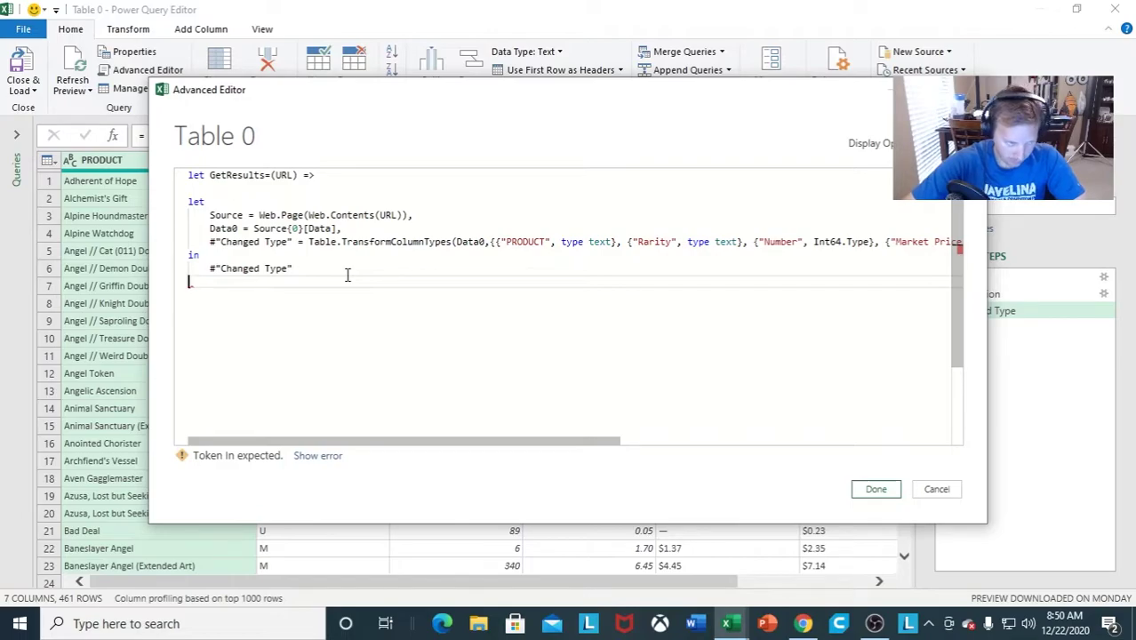
{"action": "type", "text": "in Get"}
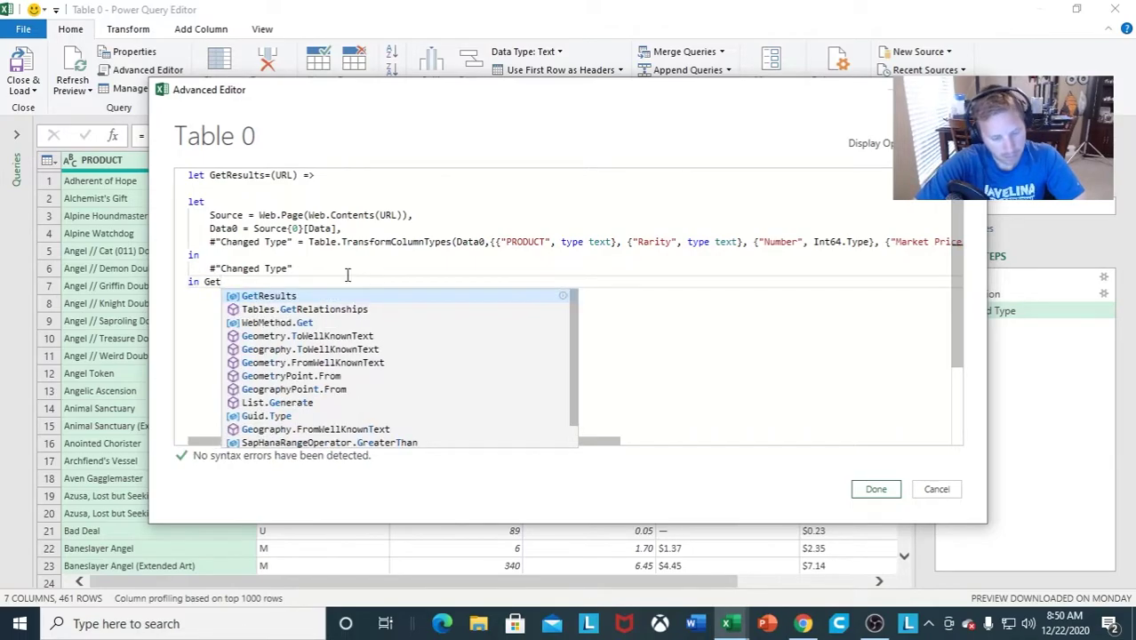
{"action": "type", "text": "Resu"}
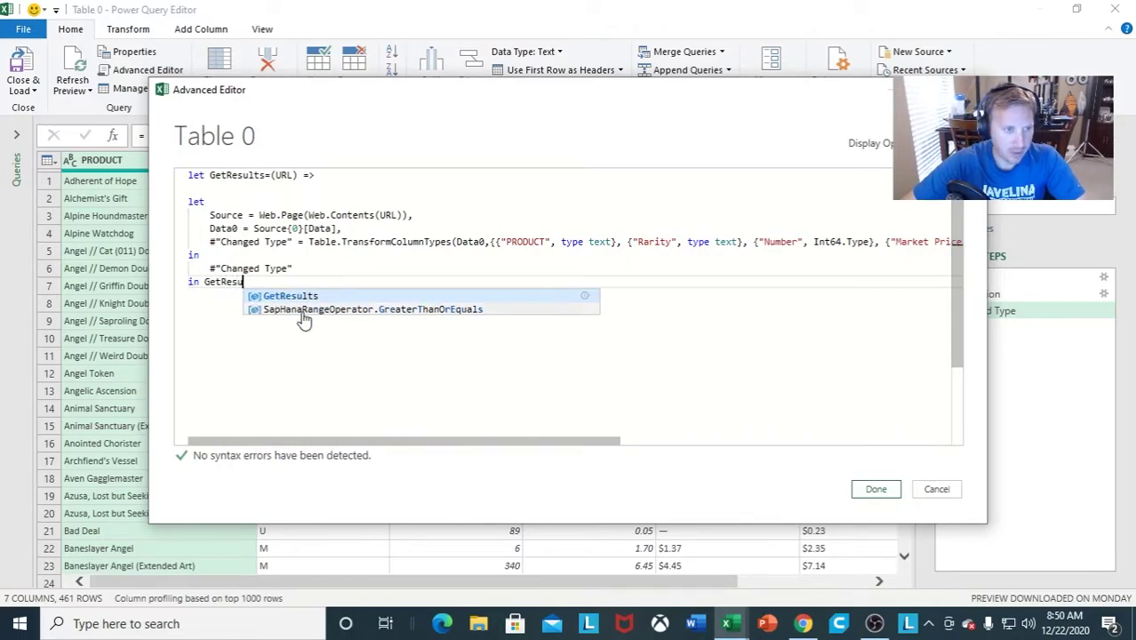
{"action": "left_click", "coordinate": [279, 297]}
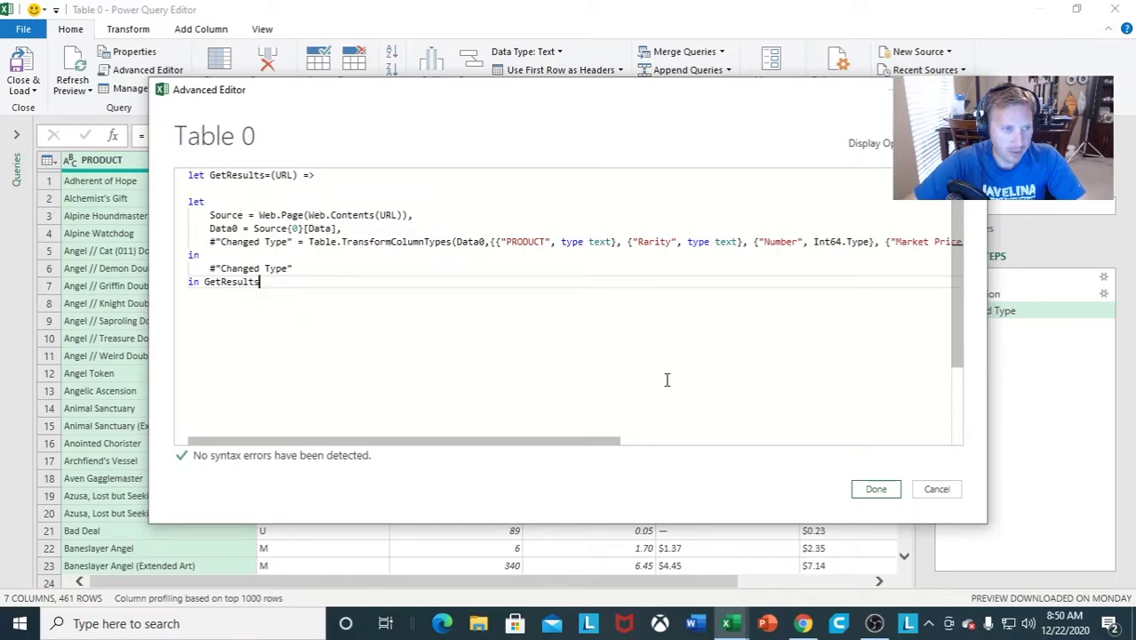
{"action": "left_click", "coordinate": [876, 490]}
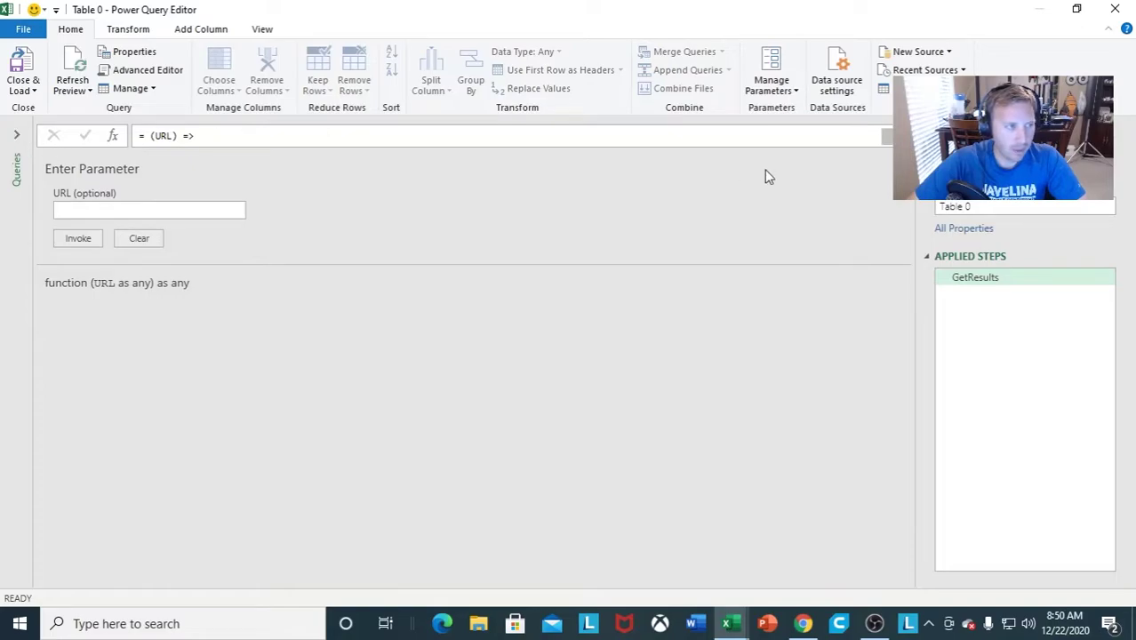
Rename the function query to fResults2 and Close & Load back to Sheet4.
{"action": "type", "text": "f"}
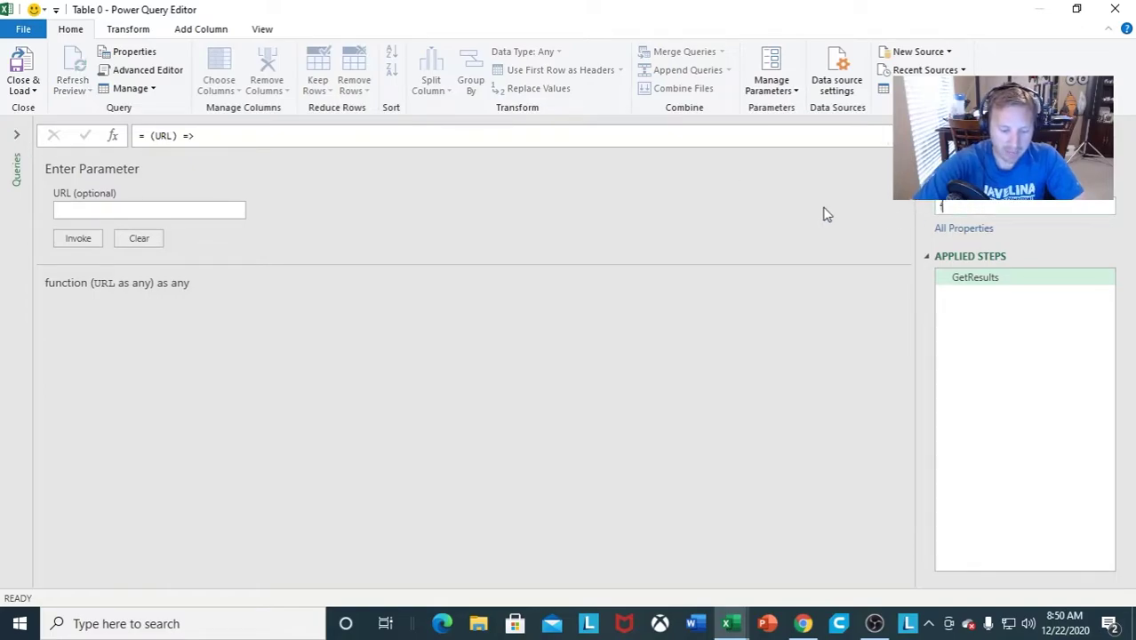
{"action": "type", "text": "Results"}
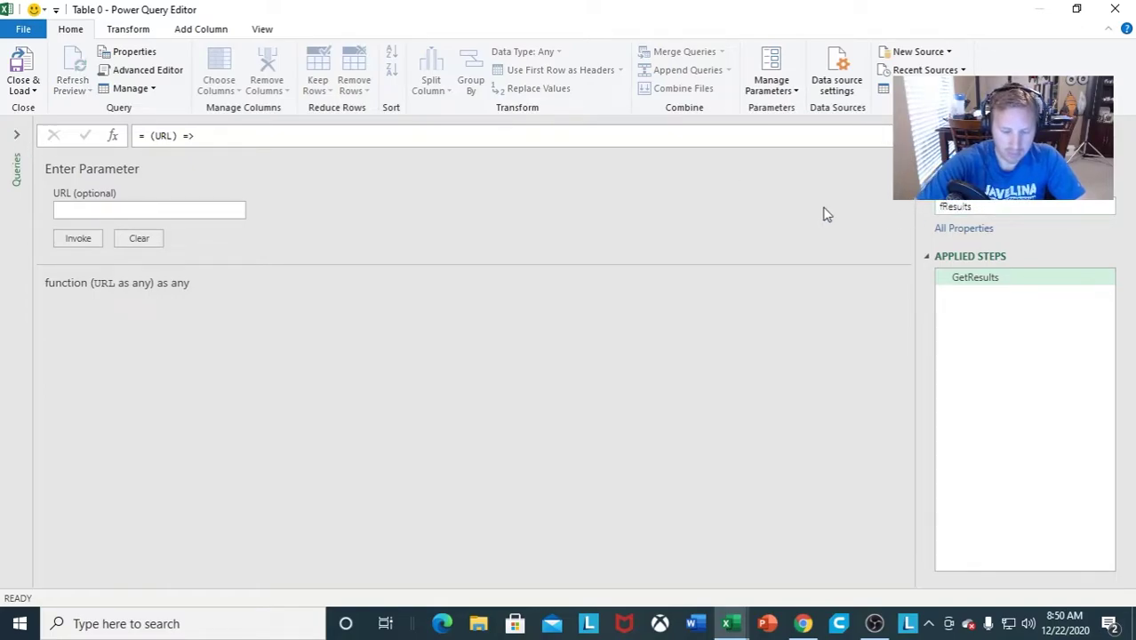
{"action": "type", "text": "2"}
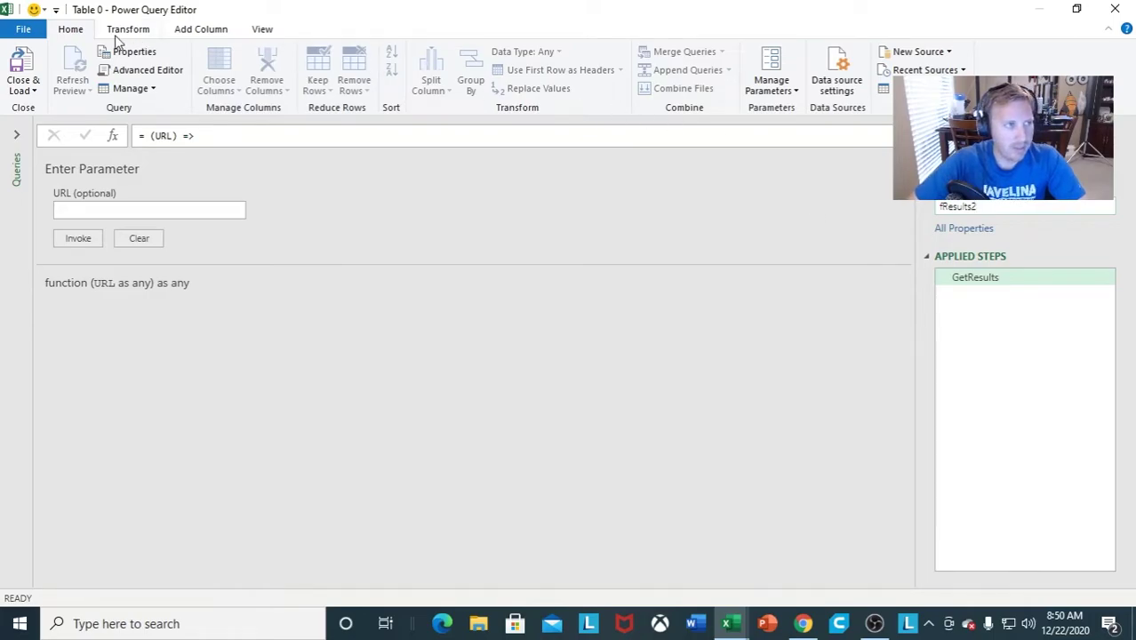
{"action": "left_click", "coordinate": [35, 91]}
{"action": "left_click", "coordinate": [63, 109]}
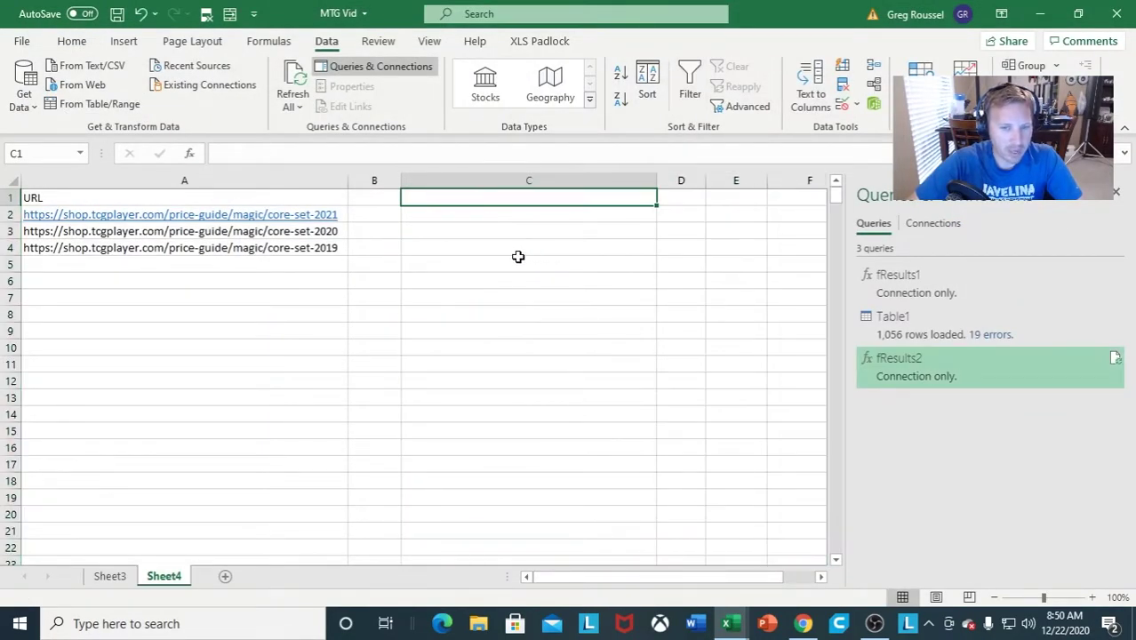
Load the URL header and three set links in A1:A4 as a table query named Table2.
{"action": "left_click_drag", "start_coordinate": [211, 196], "coordinate": [208, 248]}
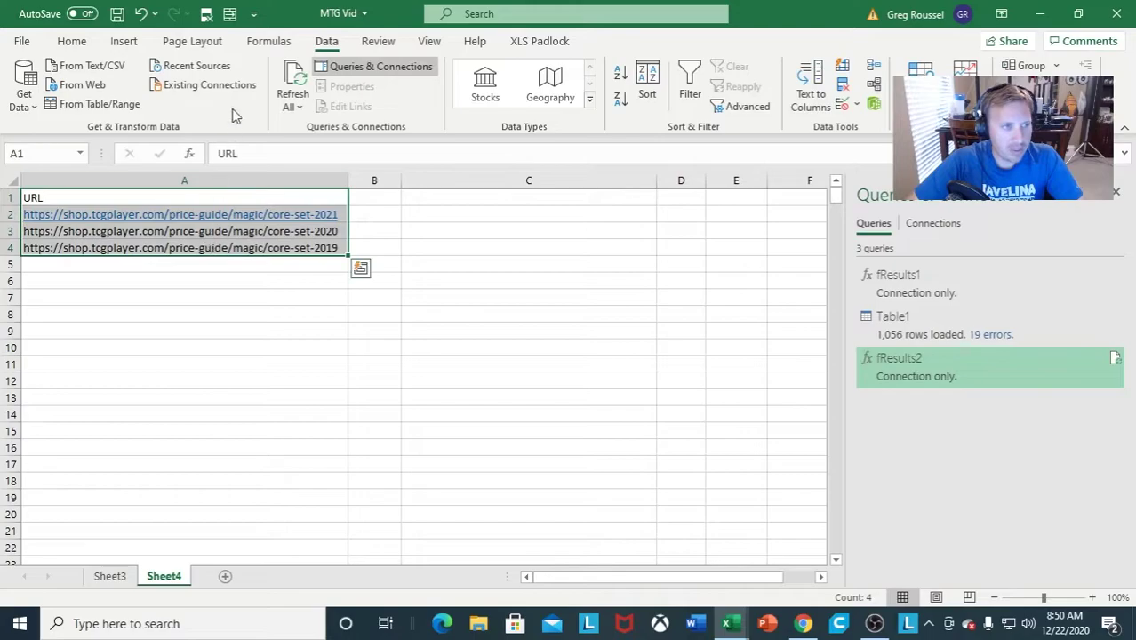
{"action": "left_click", "coordinate": [102, 105]}
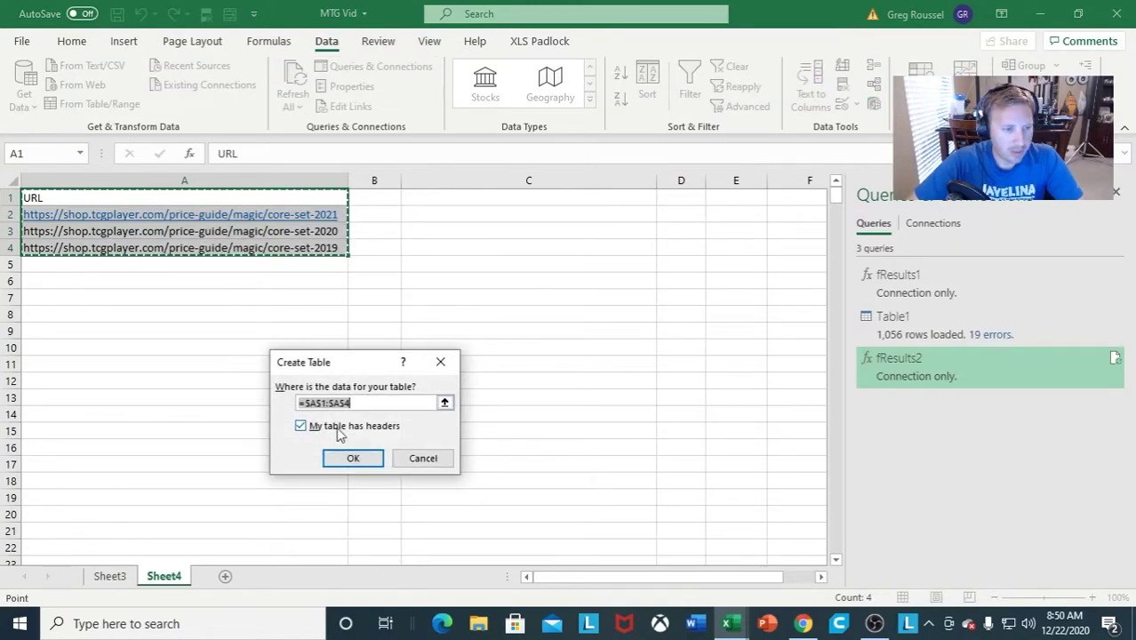
{"action": "left_click", "coordinate": [351, 458]}
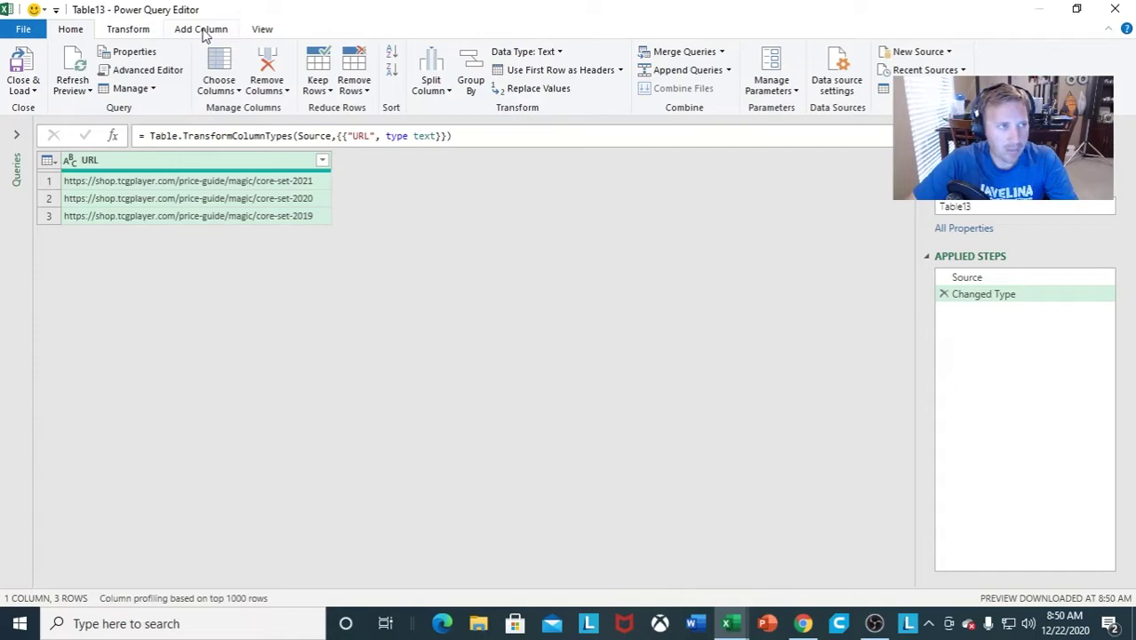
{"action": "left_click", "coordinate": [16, 135]}
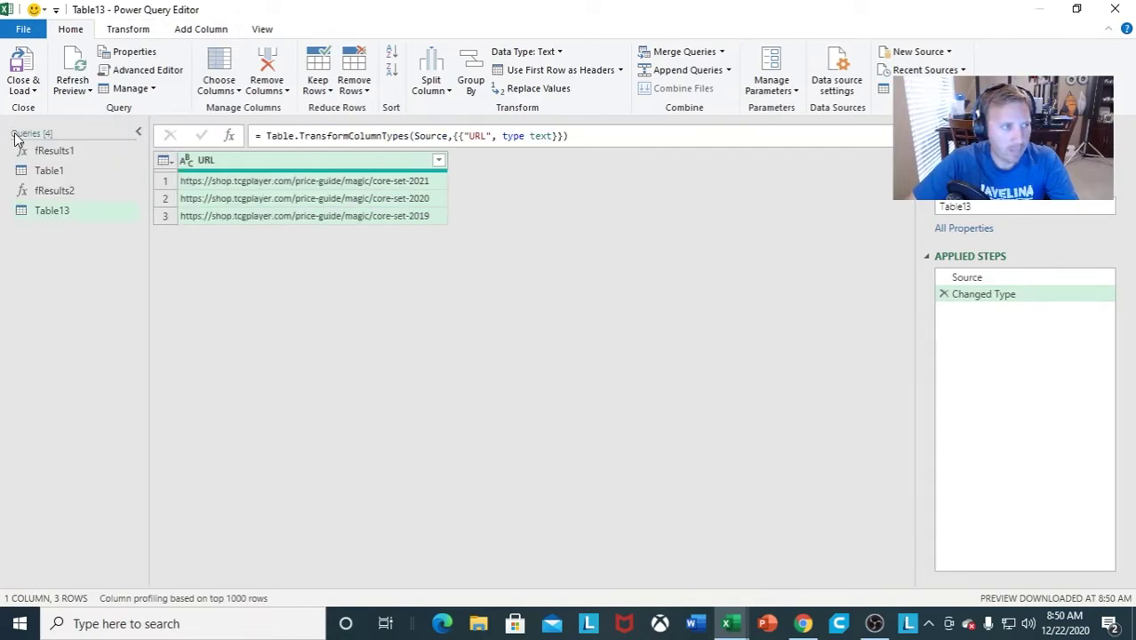
{"action": "left_click", "coordinate": [138, 135]}
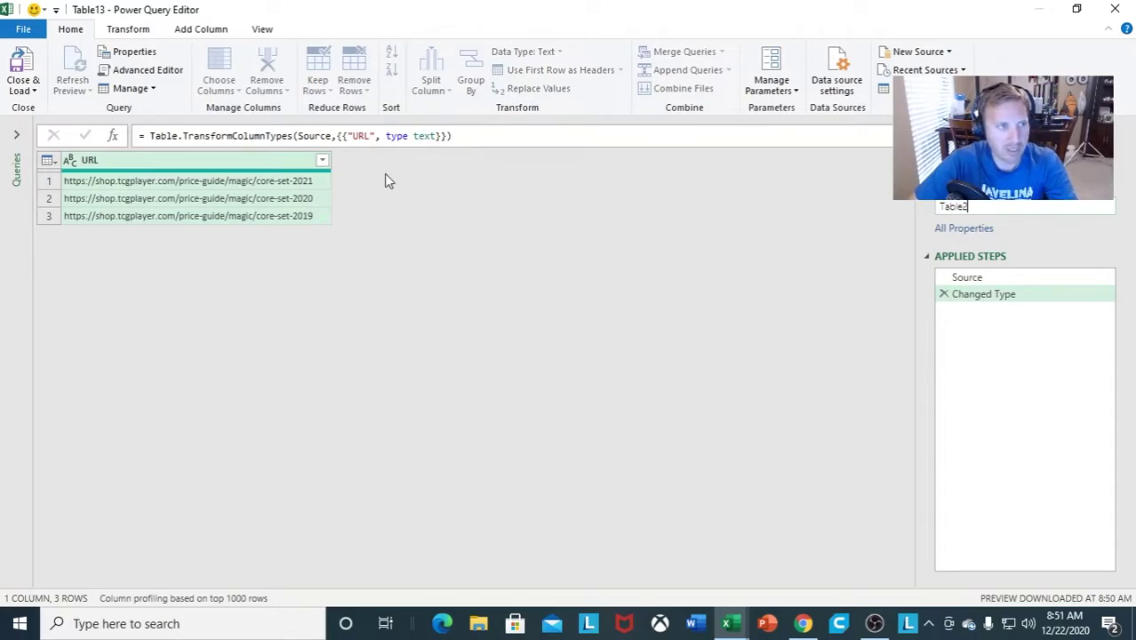
{"action": "left_click", "coordinate": [202, 29]}
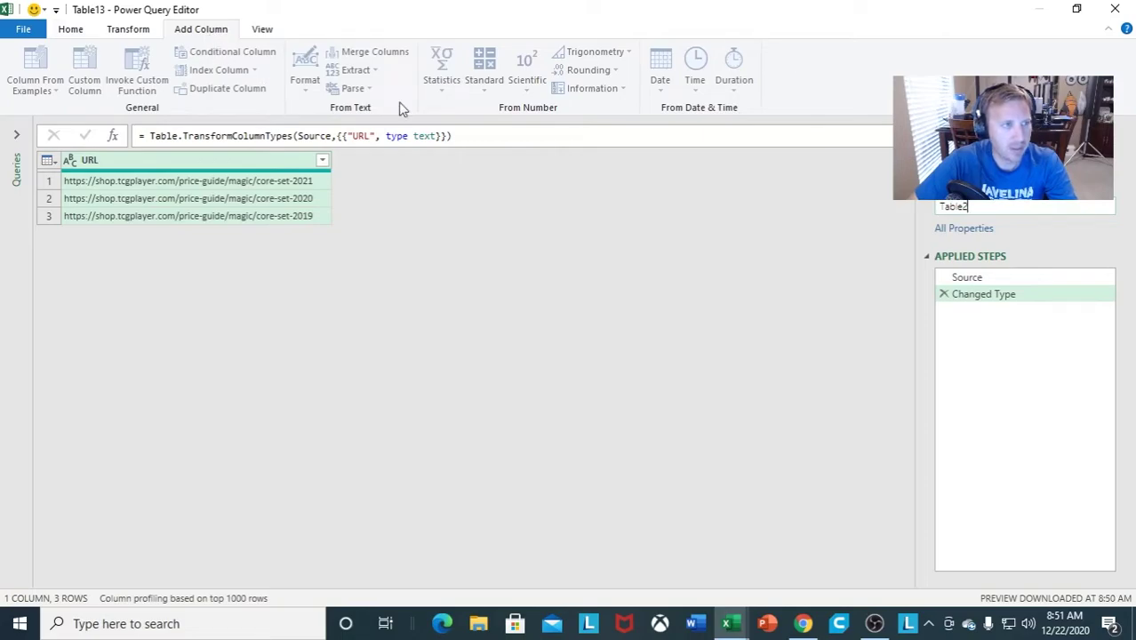
{"action": "key", "text": "Return"}
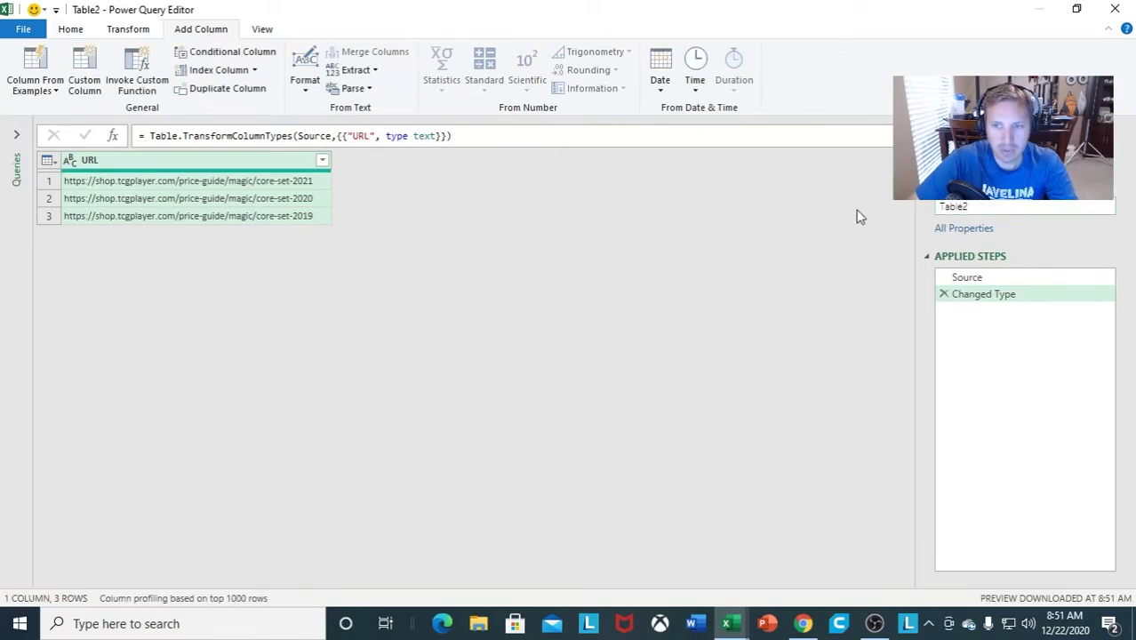
Add a custom column named Results with the formula = fResults2([URL]).
{"action": "left_click", "coordinate": [78, 80]}
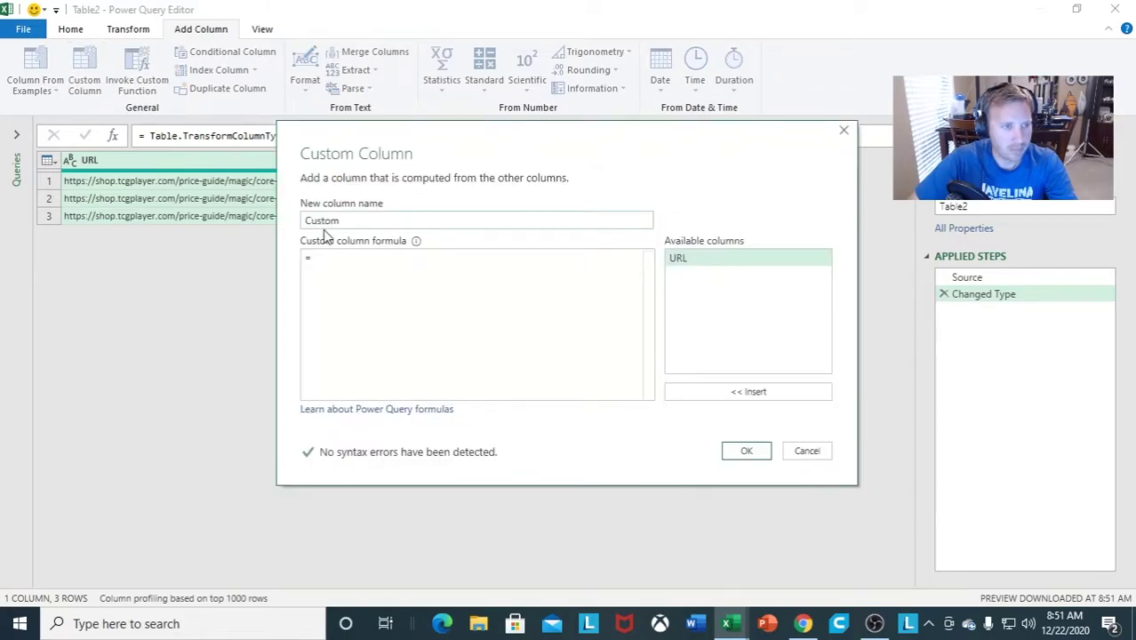
{"action": "left_click", "coordinate": [359, 216]}
{"action": "double_click", "coordinate": [359, 216]}
{"action": "type", "text": "Results"}
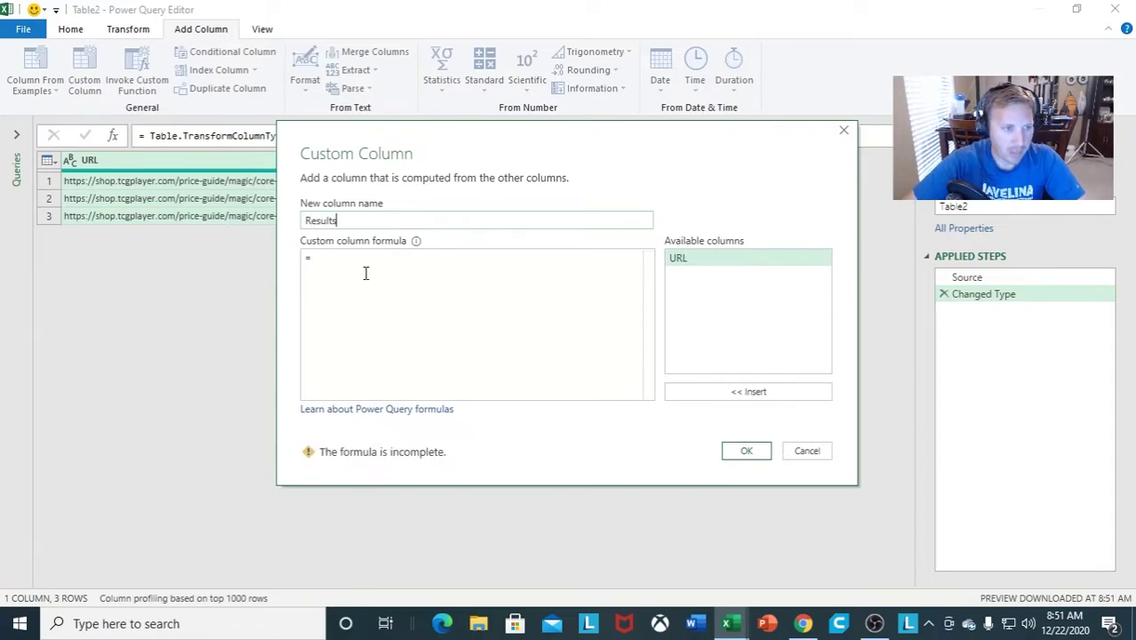
{"action": "left_click", "coordinate": [374, 267]}
{"action": "type", "text": "fResu"}
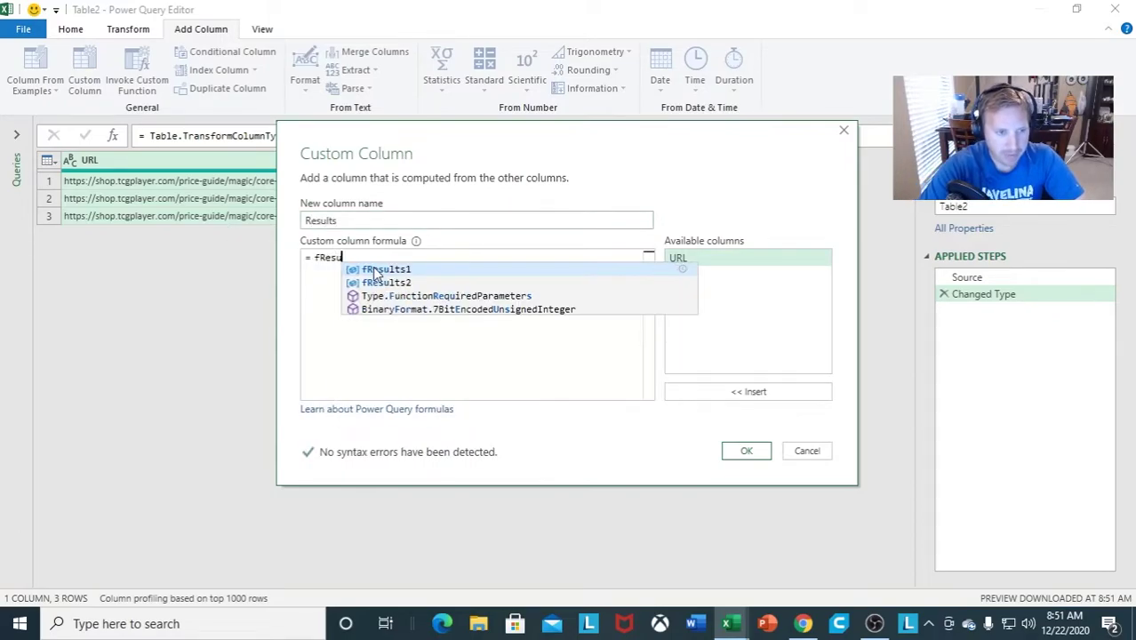
{"action": "left_click", "coordinate": [397, 283]}
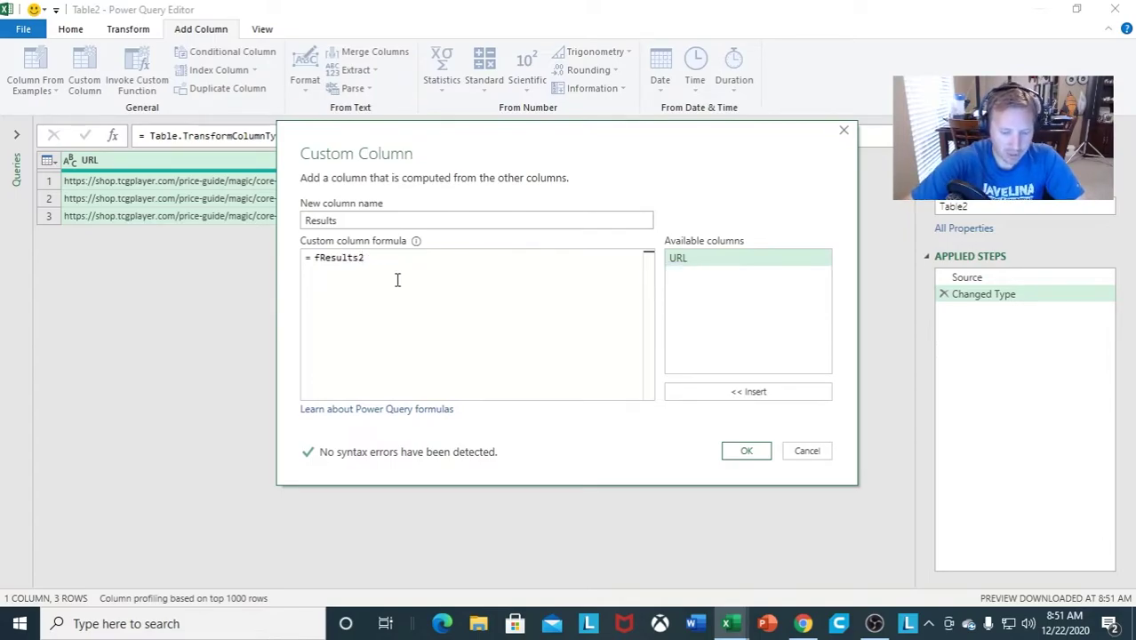
{"action": "type", "text": "("}
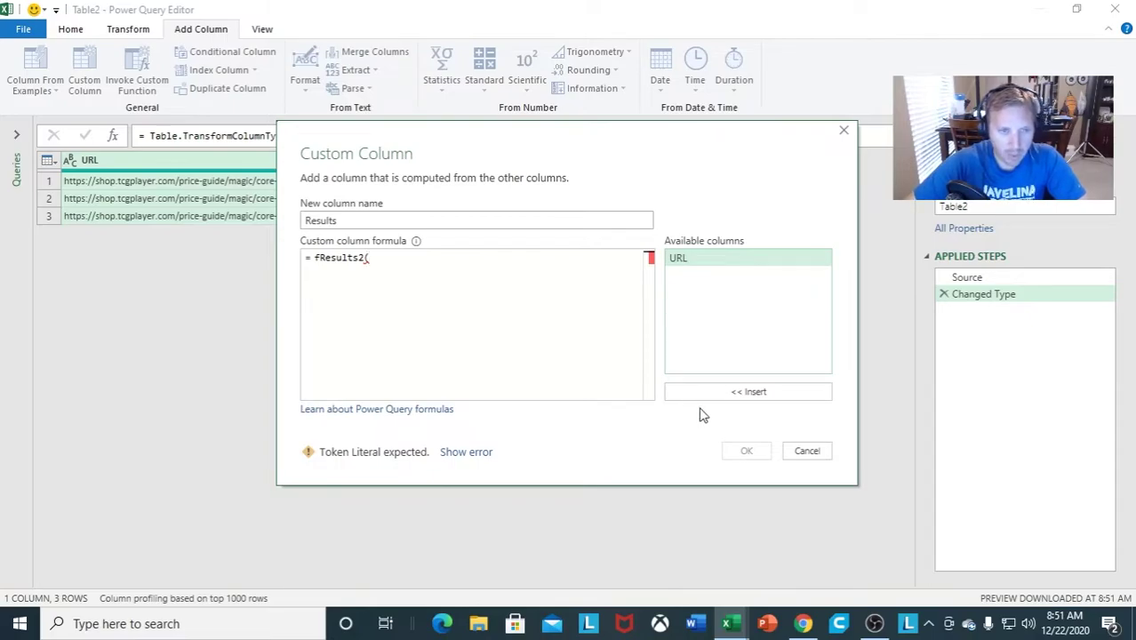
{"action": "left_click", "coordinate": [727, 393]}
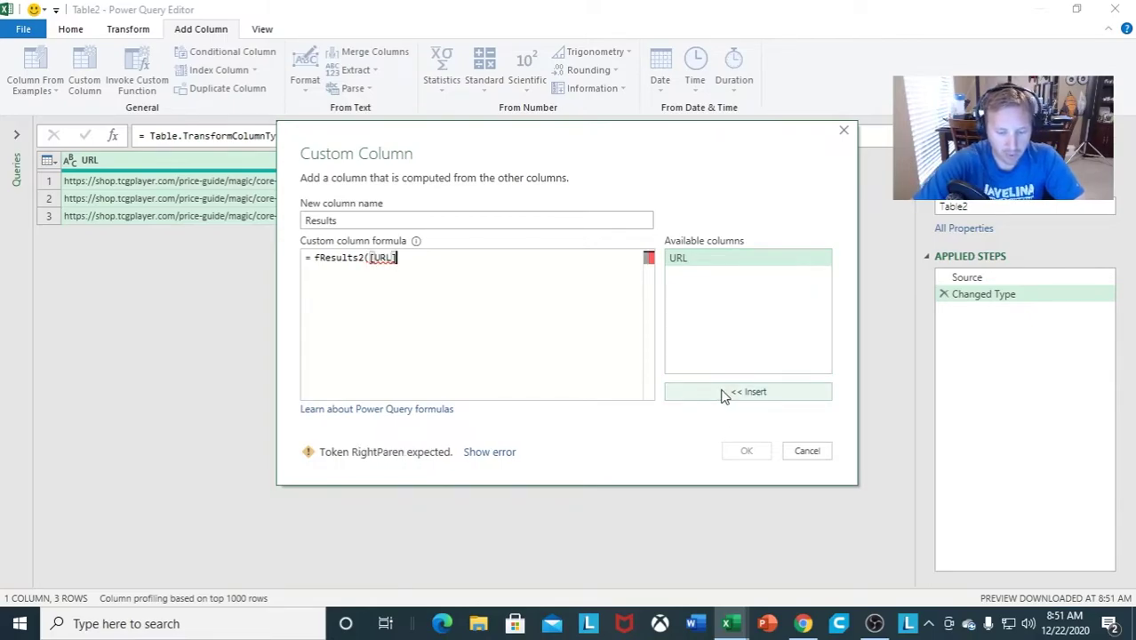
{"action": "type", "text": ")"}
{"action": "left_click", "coordinate": [753, 454]}
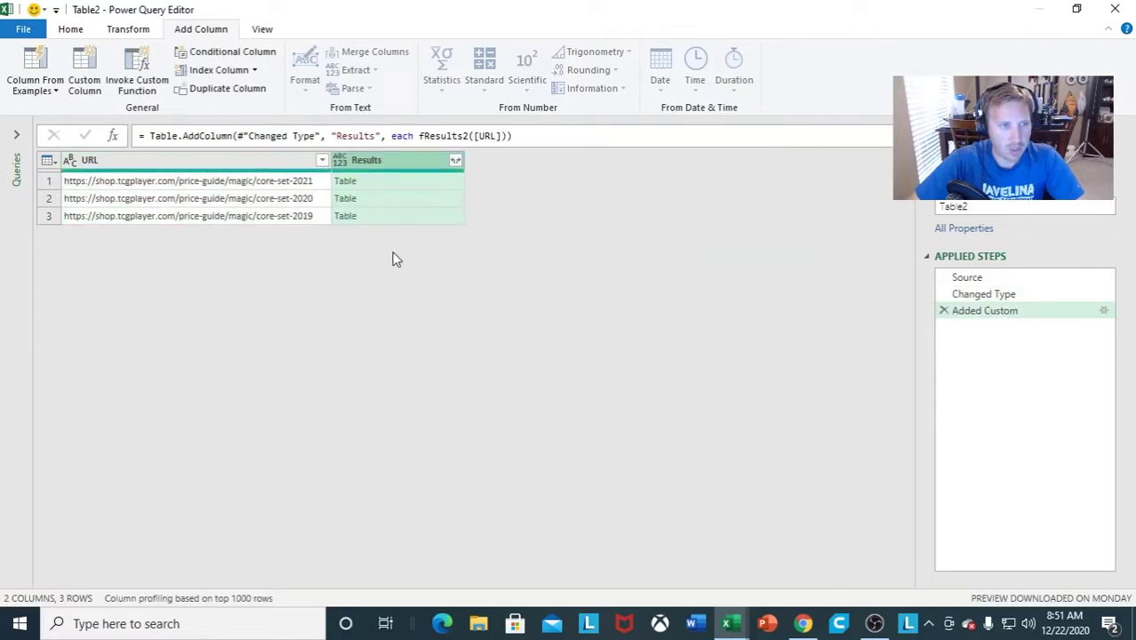
Expand Results, dropping the Buylist Market Price, Listed Median and blank columns.
{"action": "left_click", "coordinate": [454, 160]}
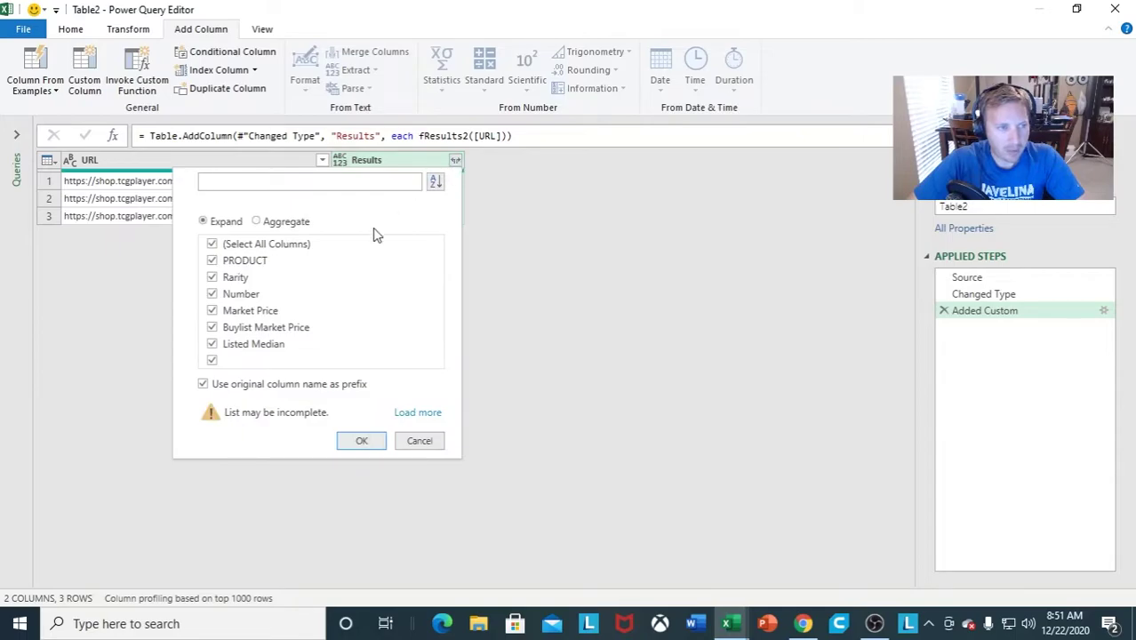
{"action": "left_click", "coordinate": [213, 344]}
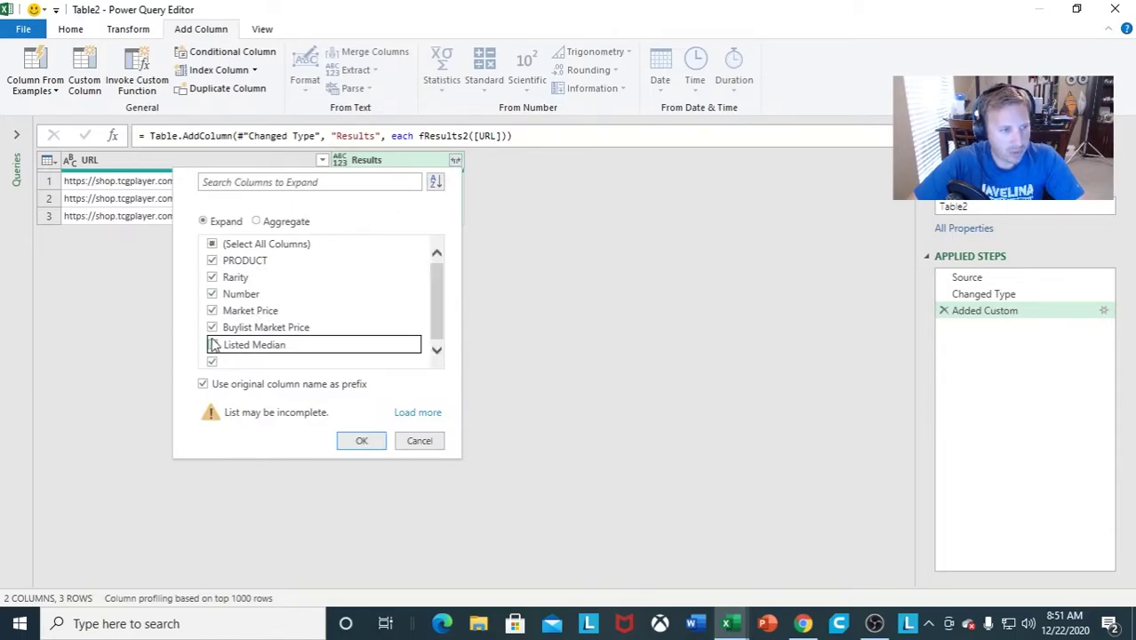
{"action": "left_click", "coordinate": [212, 328]}
{"action": "left_click", "coordinate": [211, 360]}
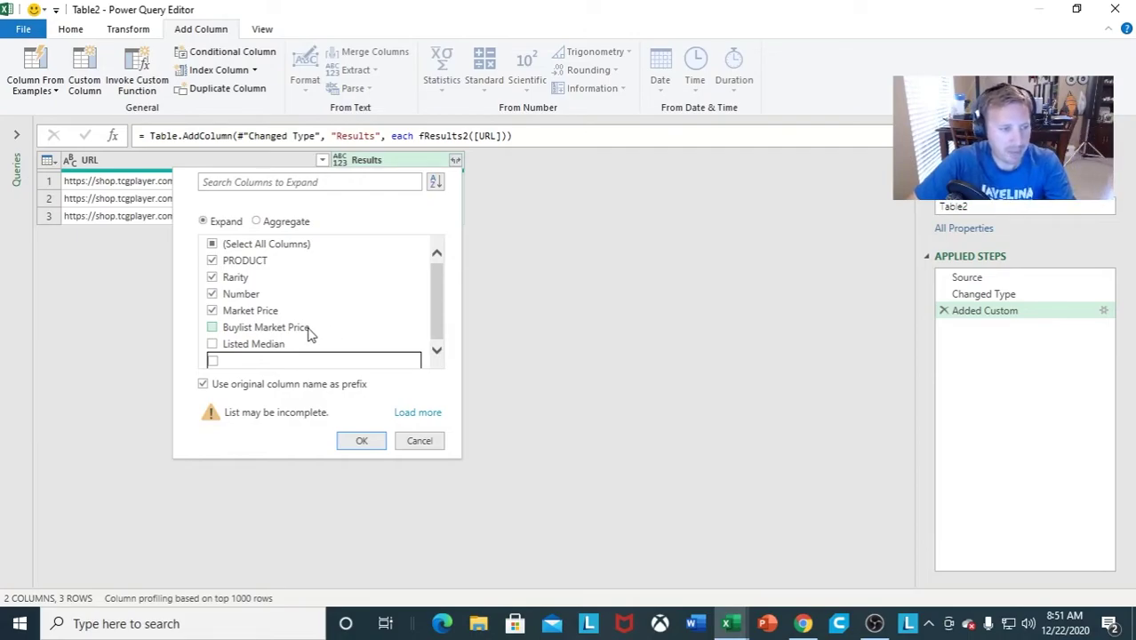
{"action": "left_click", "coordinate": [361, 442]}
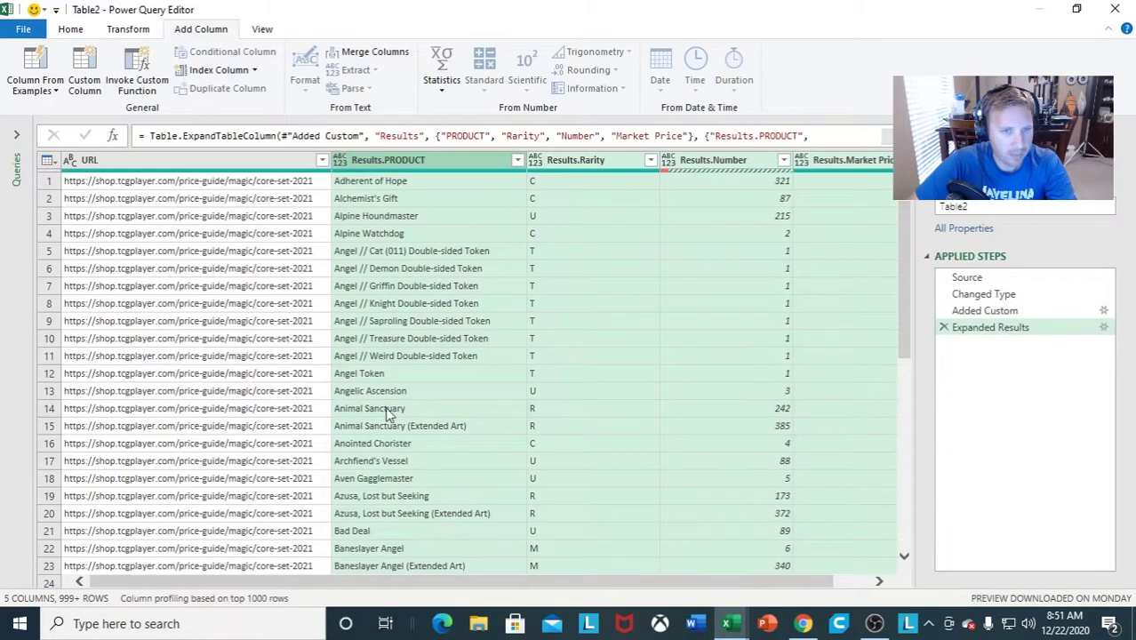
{"action": "left_click_drag", "start_coordinate": [578, 582], "coordinate": [686, 600]}
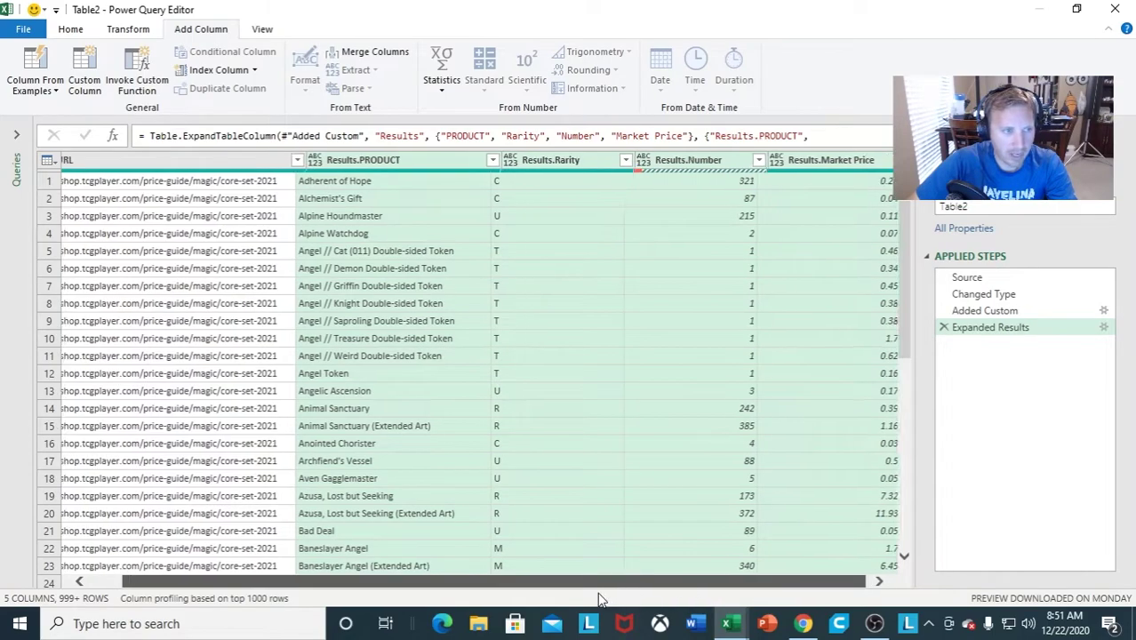
{"action": "left_click", "coordinate": [66, 32]}
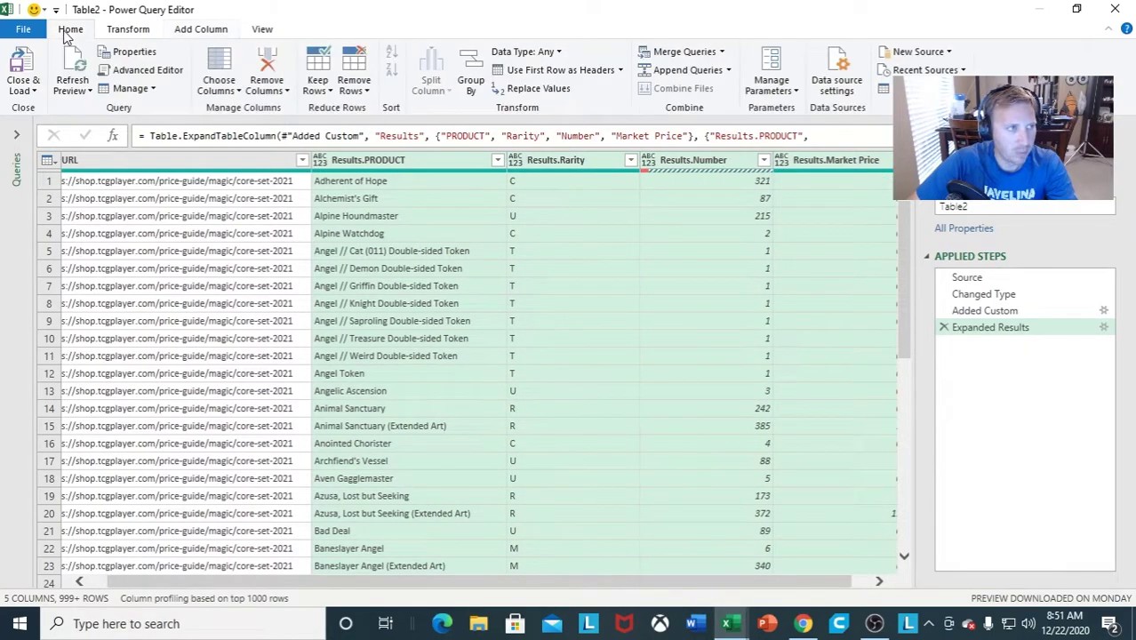
Load the query as a table on the existing worksheet, starting at Sheet4 cell C1.
{"action": "left_click", "coordinate": [36, 91]}
{"action": "left_click", "coordinate": [72, 127]}
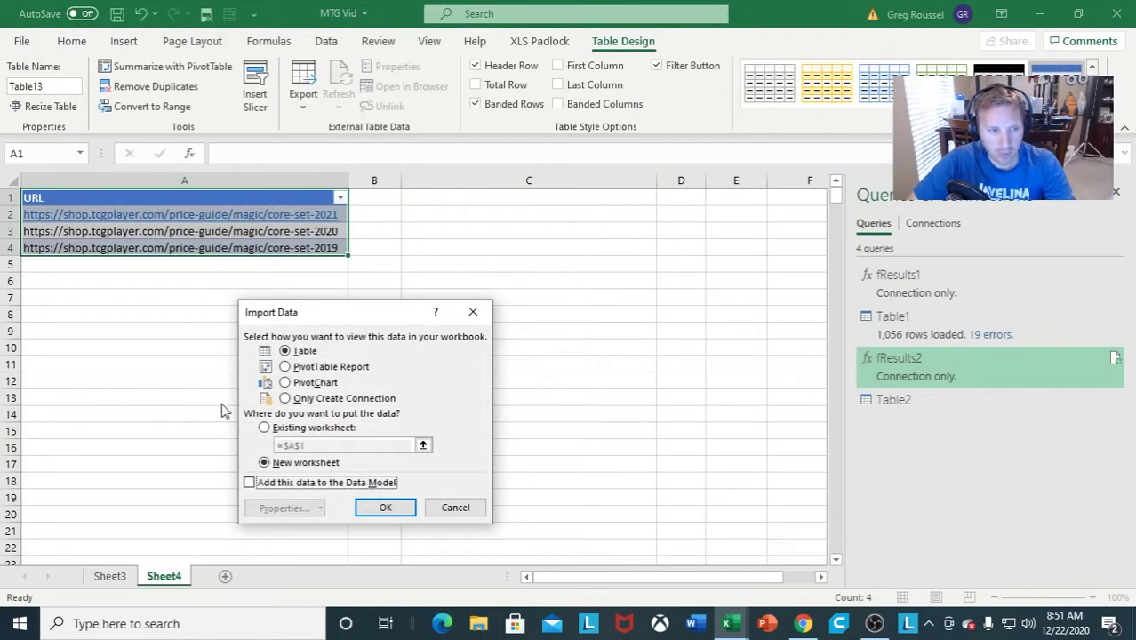
{"action": "left_click", "coordinate": [264, 427]}
{"action": "left_click", "coordinate": [470, 199]}
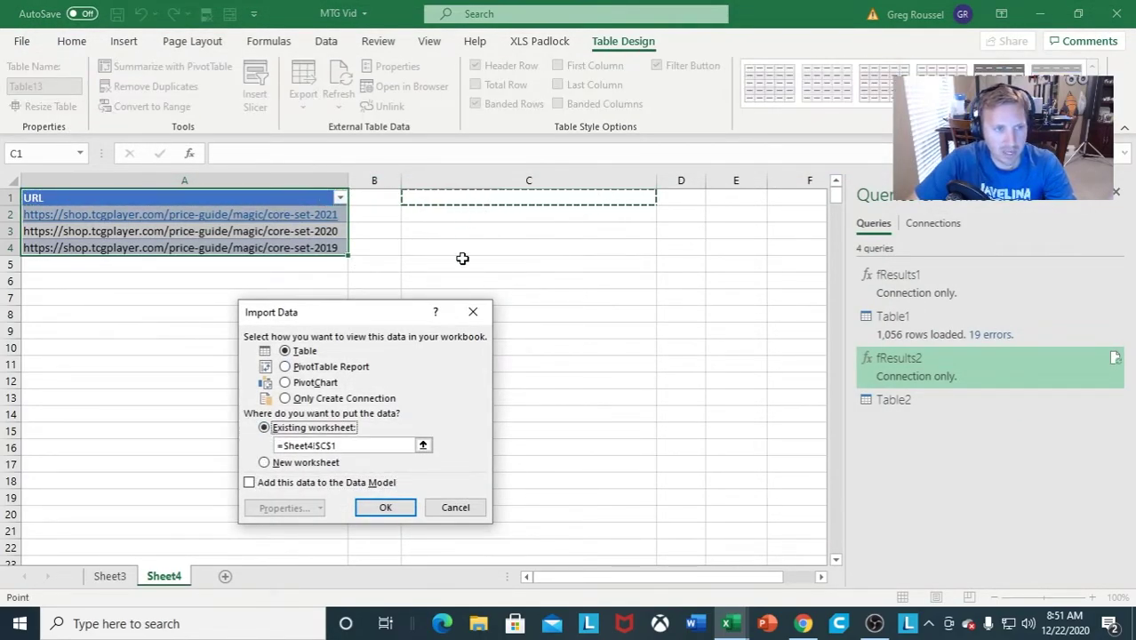
{"action": "left_click", "coordinate": [387, 508]}
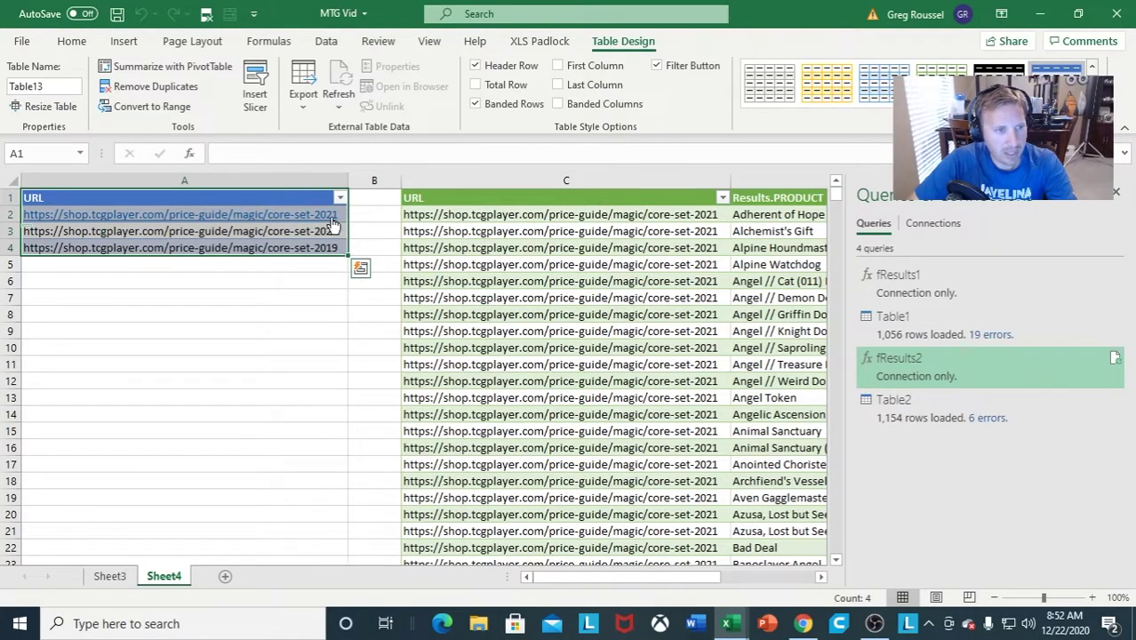
Check the original card list on Sheet3, then return to the loaded table on Sheet4.
{"action": "key", "text": "Escape"}
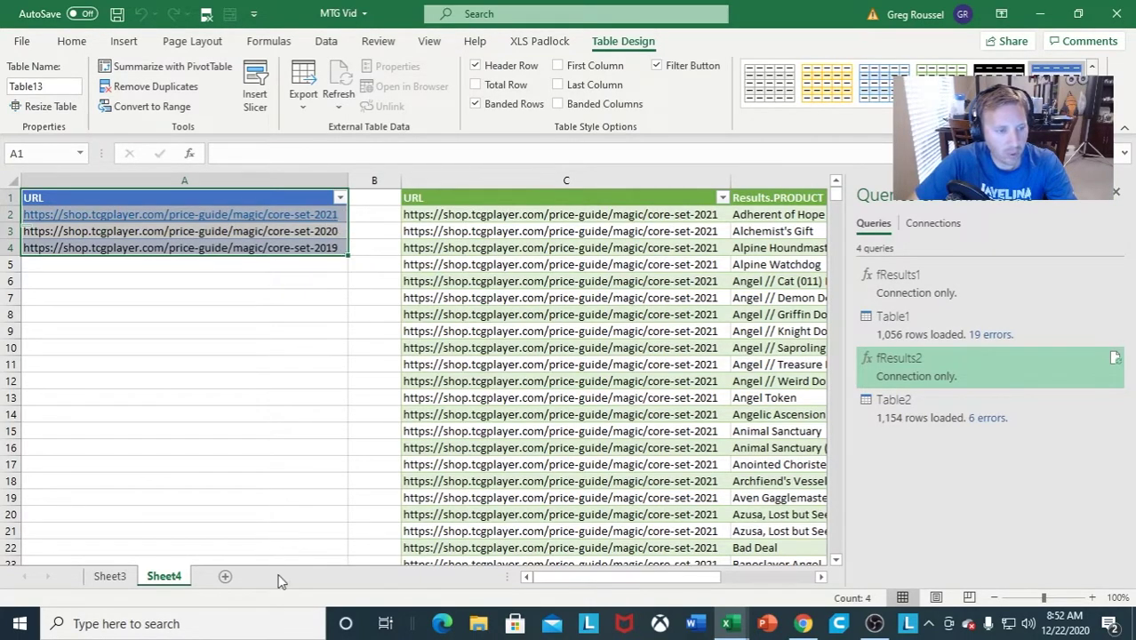
{"action": "left_click", "coordinate": [110, 575]}
{"action": "left_click", "coordinate": [164, 575]}
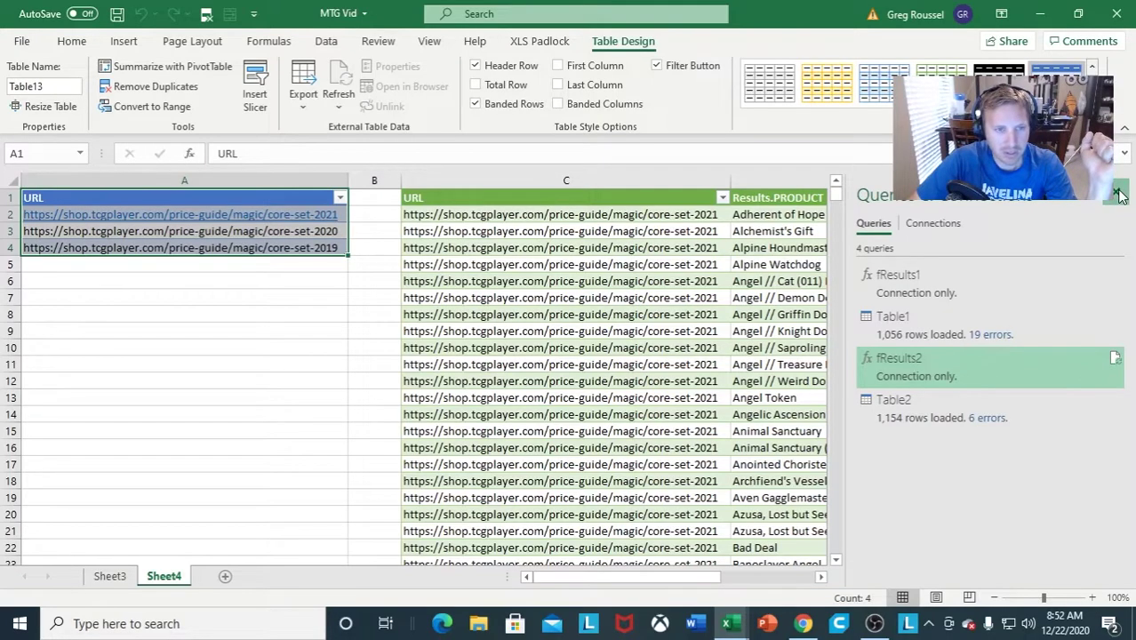
Close the Queries & Connections pane and narrow the URL column C to a thin sliver.
{"action": "left_click", "coordinate": [1116, 192]}
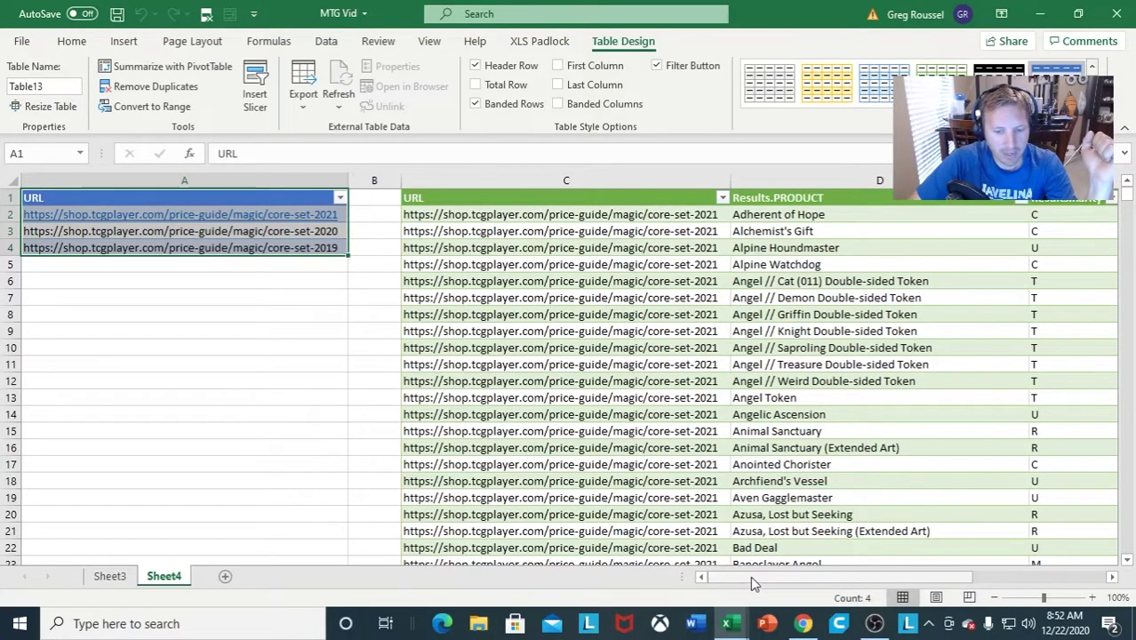
{"action": "left_click_drag", "start_coordinate": [750, 576], "coordinate": [717, 588]}
{"action": "left_click", "coordinate": [266, 279]}
{"action": "left_click", "coordinate": [372, 271]}
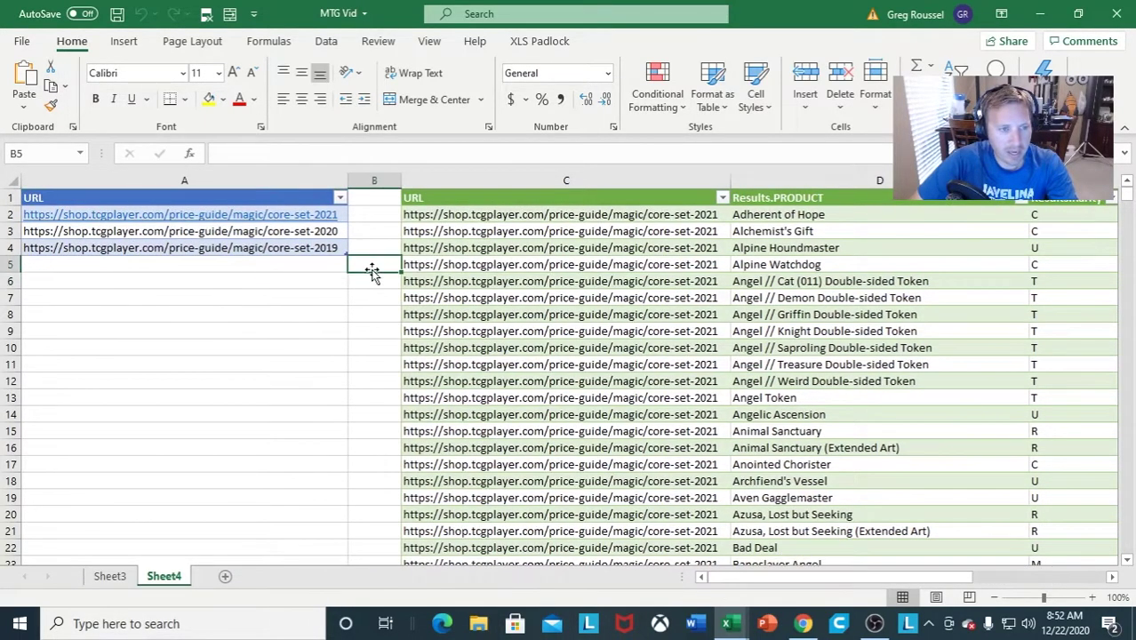
{"action": "left_click", "coordinate": [372, 280]}
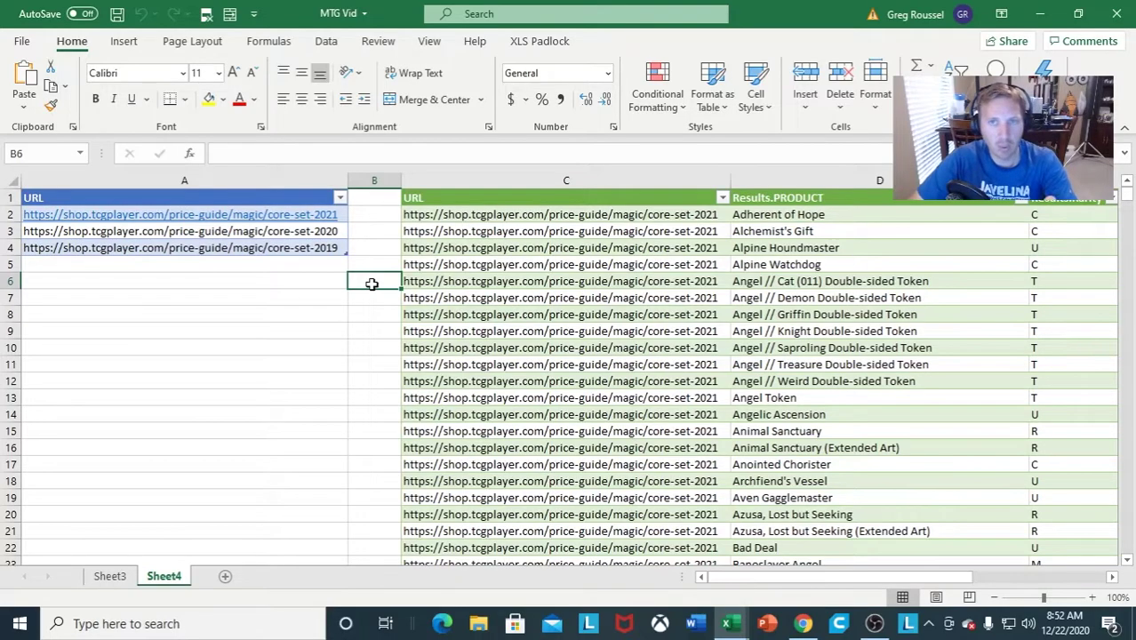
{"action": "left_click", "coordinate": [378, 265]}
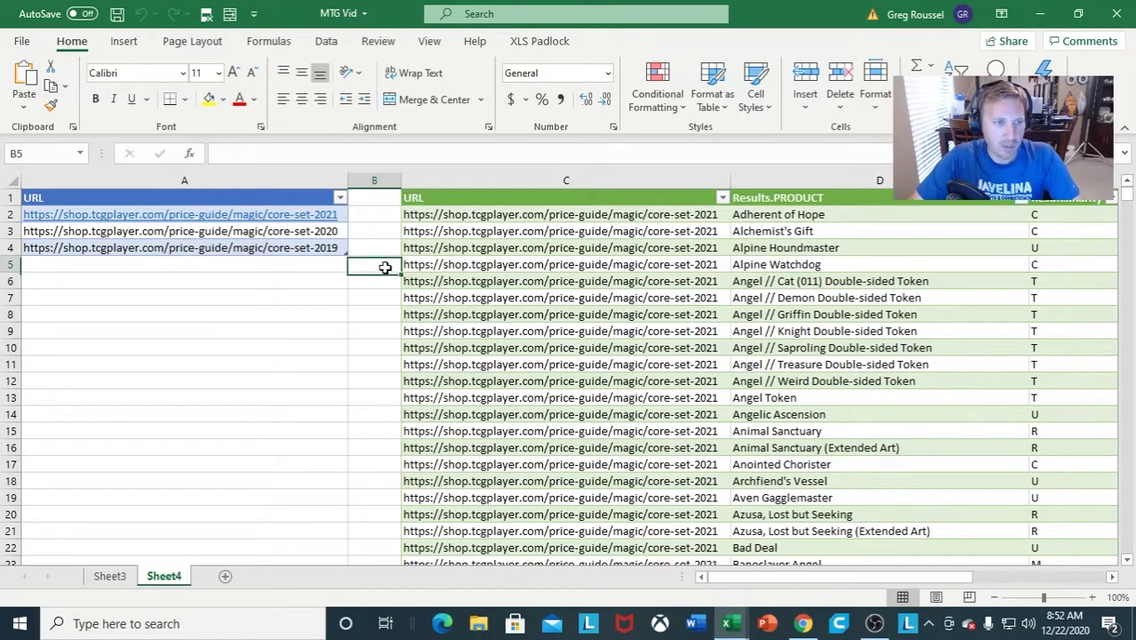
{"action": "left_click_drag", "start_coordinate": [725, 576], "coordinate": [791, 583]}
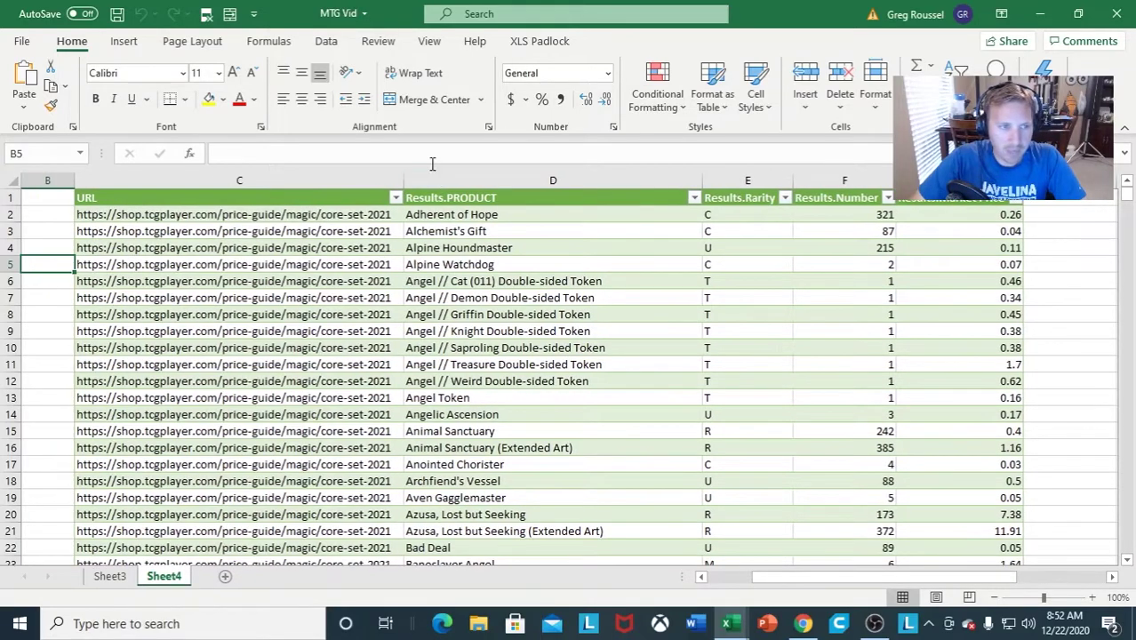
{"action": "left_click_drag", "start_coordinate": [401, 184], "coordinate": [696, 183]}
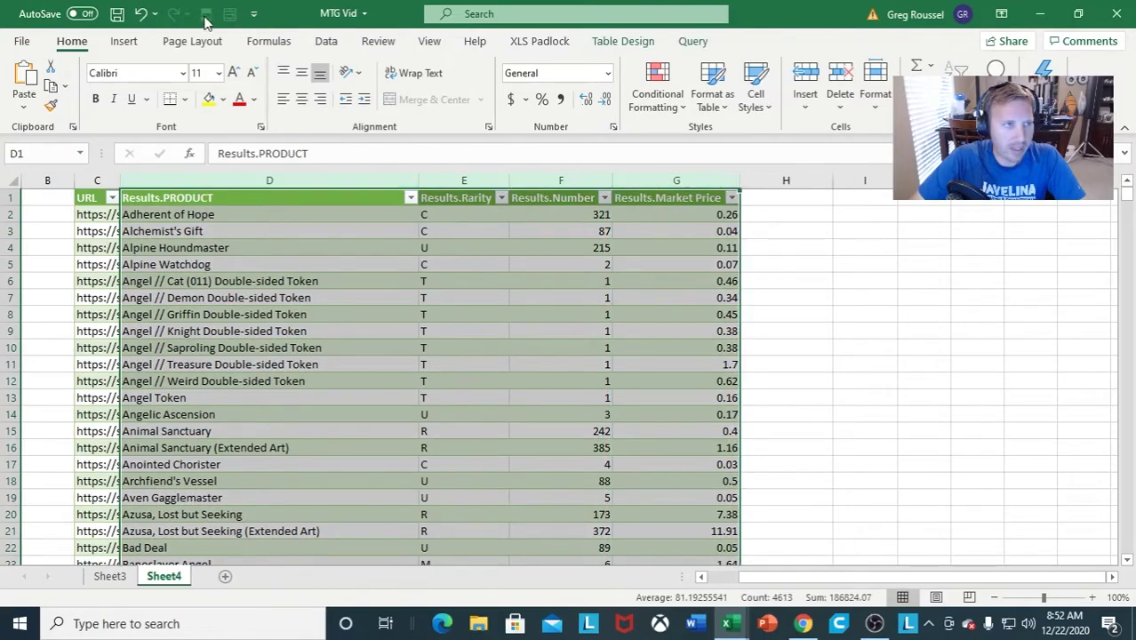
Centre columns D to G and sort the table by Market Price, largest to smallest.
{"action": "left_click", "coordinate": [301, 99]}
{"action": "left_click", "coordinate": [827, 296]}
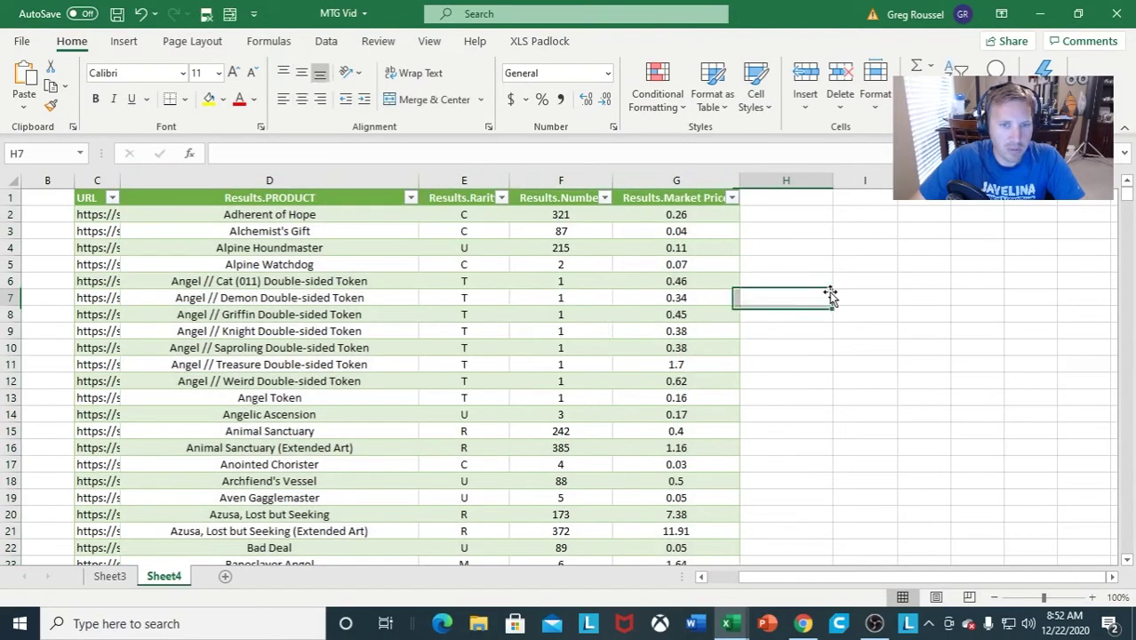
{"action": "left_click", "coordinate": [730, 197]}
{"action": "left_click", "coordinate": [689, 238]}
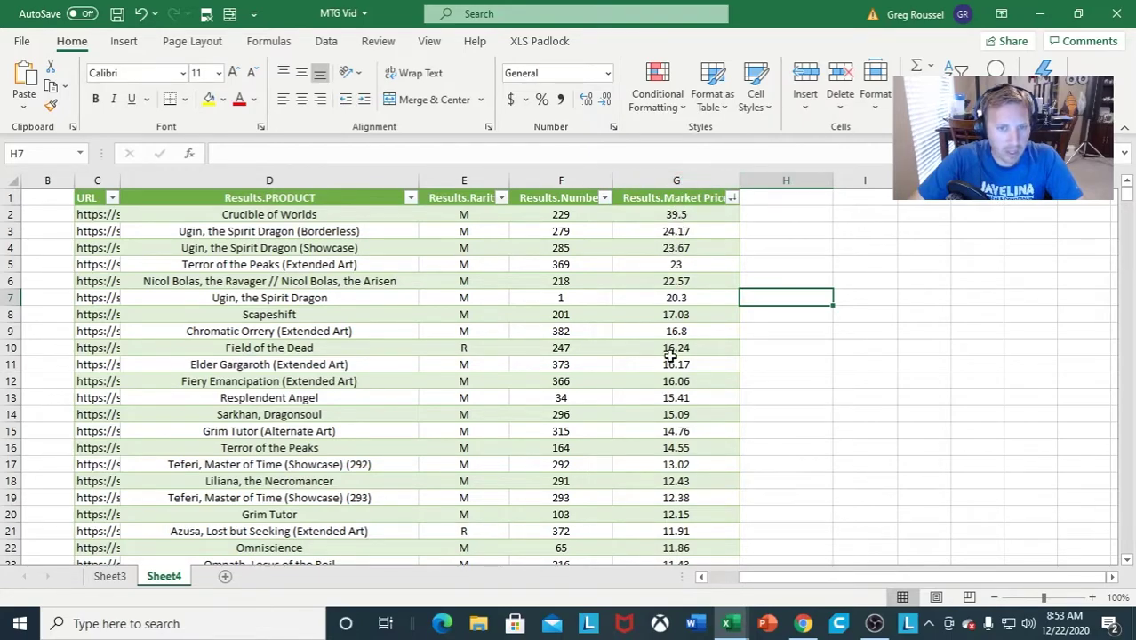
Format the top five prices in G2:G6 as Number with two decimals.
{"action": "left_click_drag", "start_coordinate": [679, 215], "coordinate": [677, 281]}
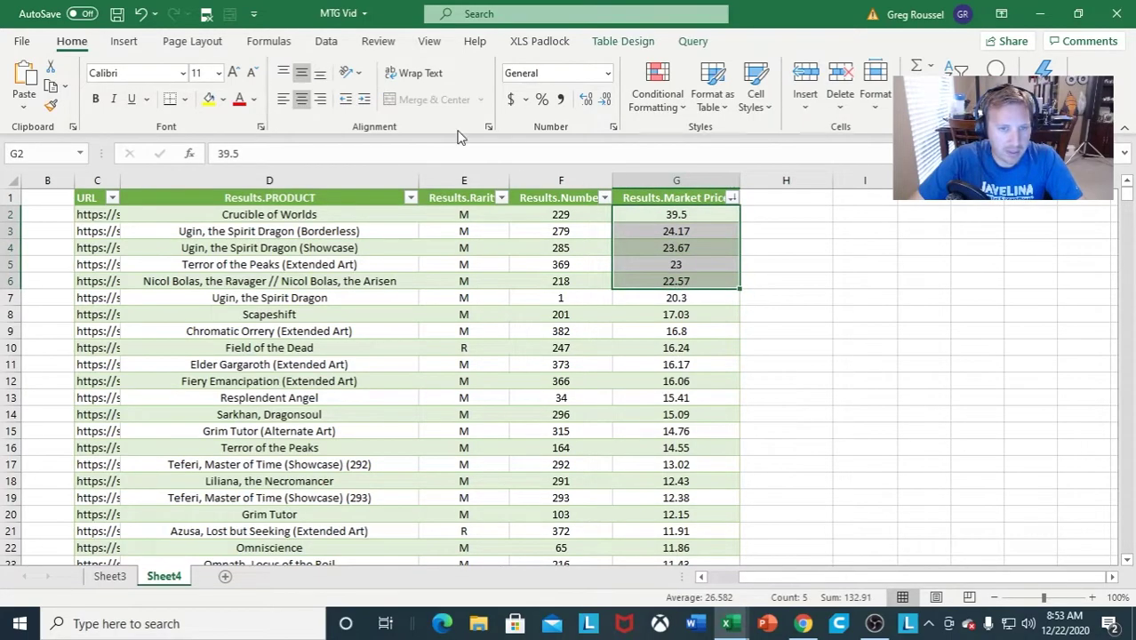
{"action": "left_click", "coordinate": [605, 99]}
{"action": "left_click", "coordinate": [588, 99]}
{"action": "left_click", "coordinate": [589, 100]}
{"action": "left_click", "coordinate": [794, 246]}
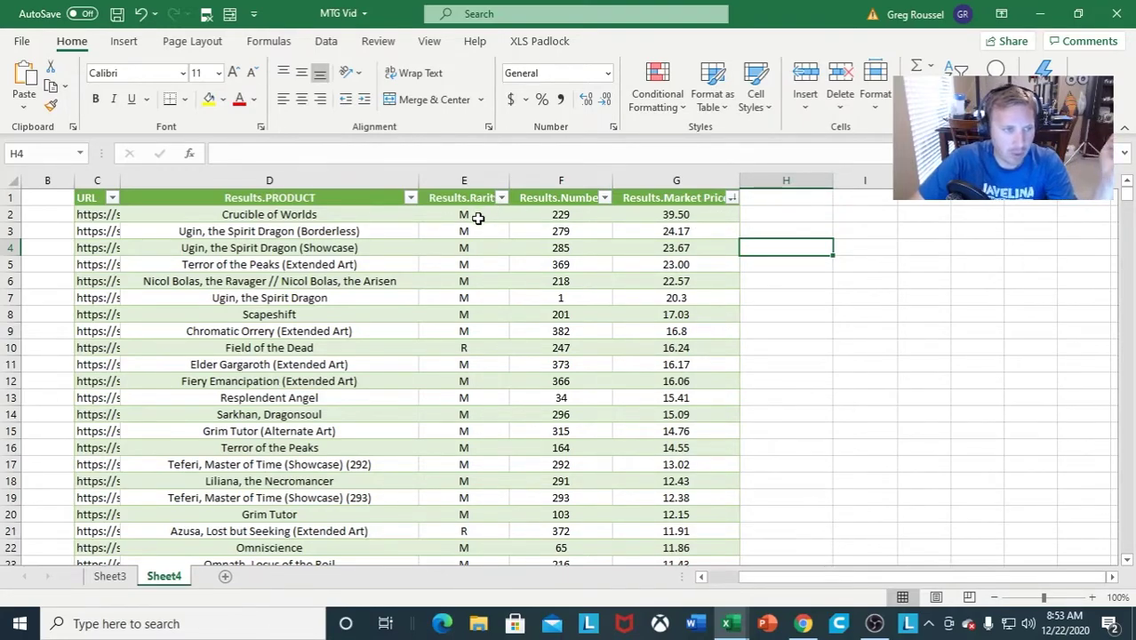
{"action": "left_click", "coordinate": [112, 576]}
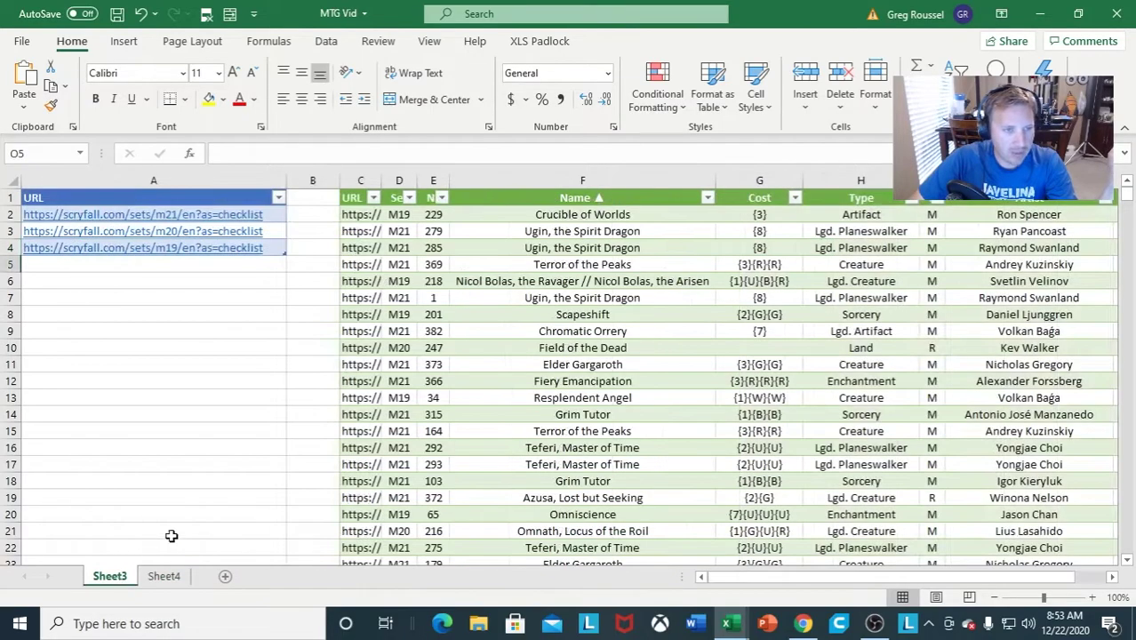
{"action": "left_click", "coordinate": [164, 575]}
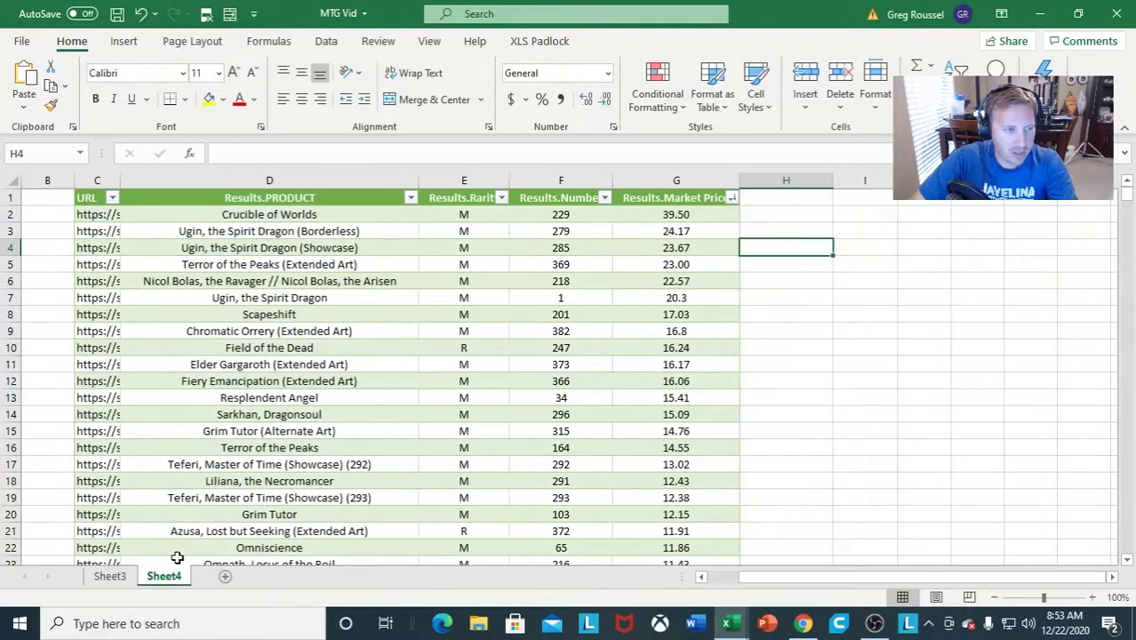
{"action": "left_click", "coordinate": [110, 576]}
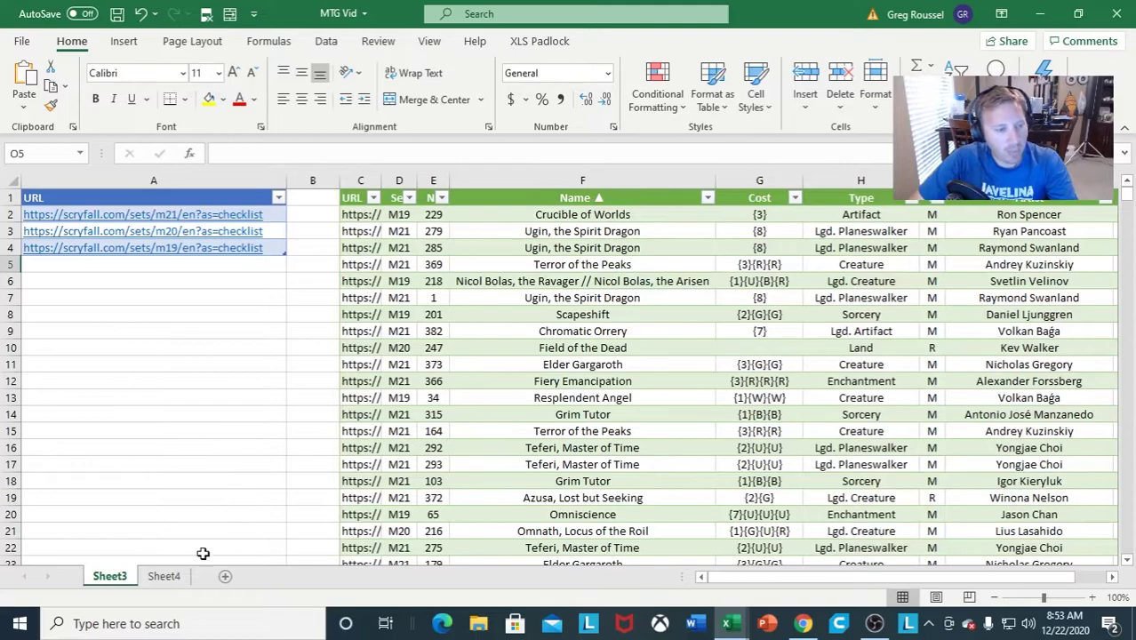
{"action": "left_click", "coordinate": [167, 576]}
{"action": "left_click_drag", "start_coordinate": [942, 578], "coordinate": [816, 601]}
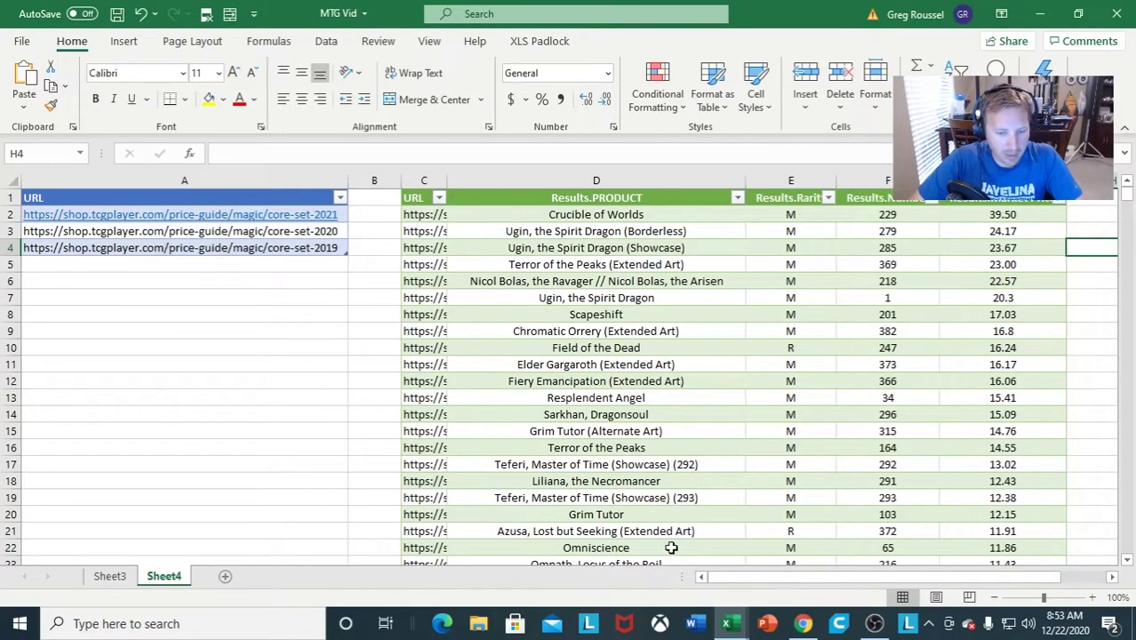
{"action": "mouse_move", "coordinate": [726, 622]}
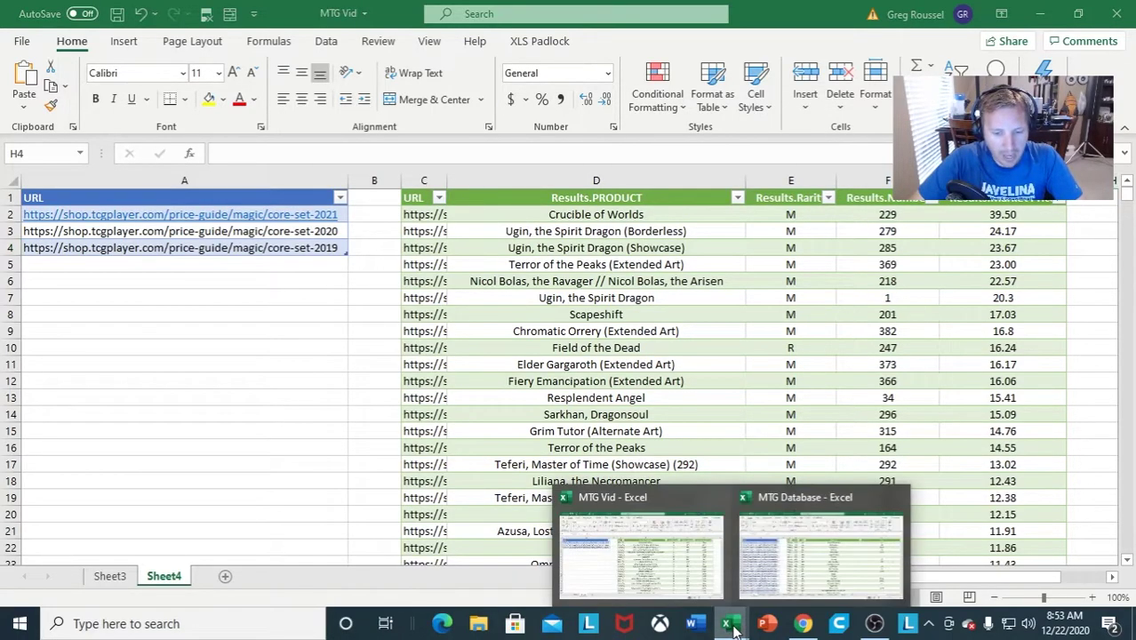
{"action": "left_click", "coordinate": [807, 576]}
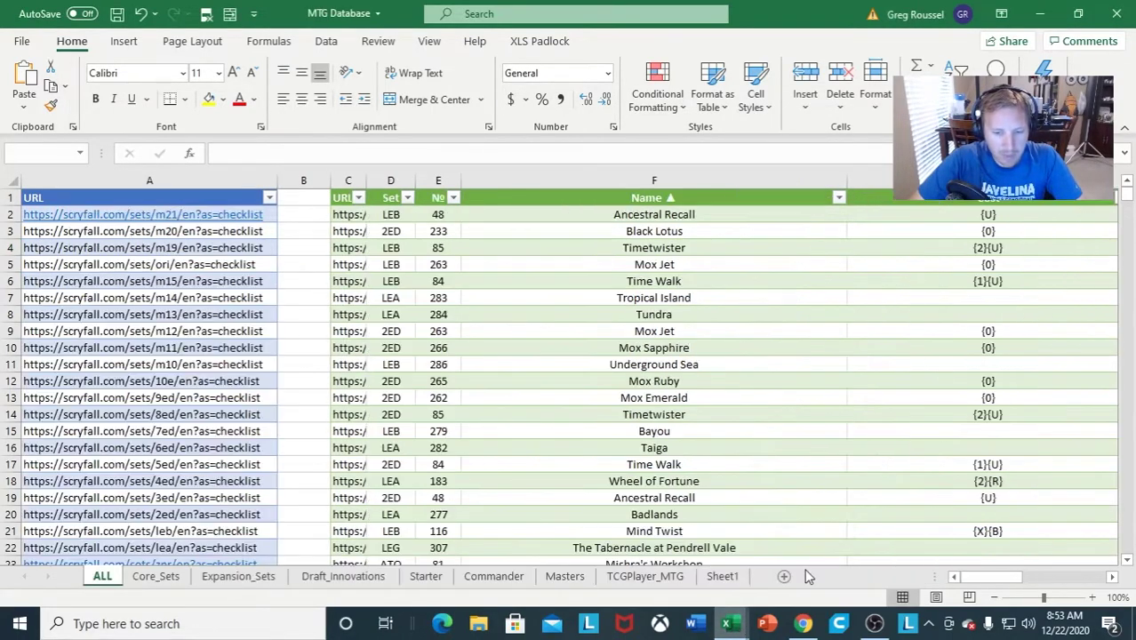
{"action": "left_click", "coordinate": [160, 576]}
{"action": "scroll", "coordinate": [170, 355], "scroll_direction": "down", "scroll_amount": 3}
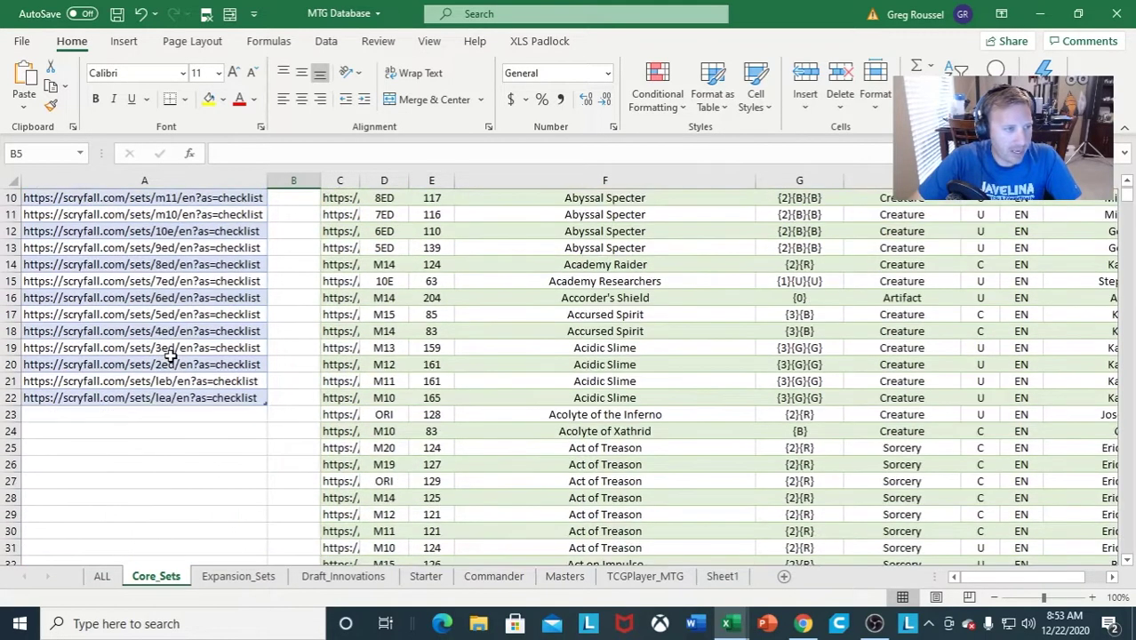
{"action": "scroll", "coordinate": [204, 427], "scroll_direction": "up", "scroll_amount": 3}
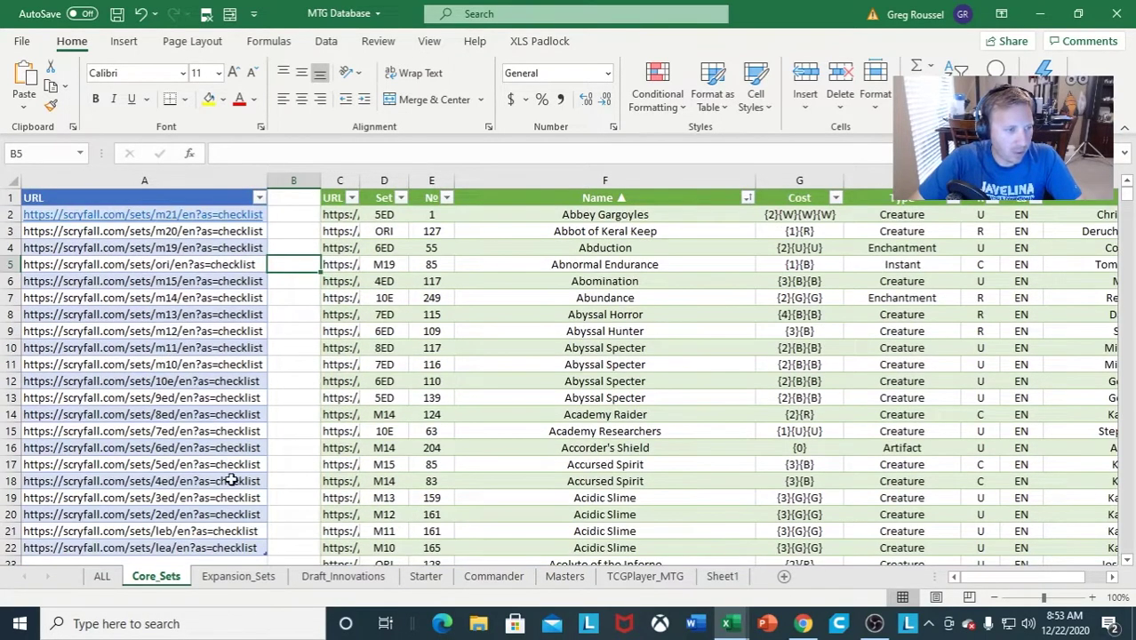
{"action": "left_click", "coordinate": [247, 578]}
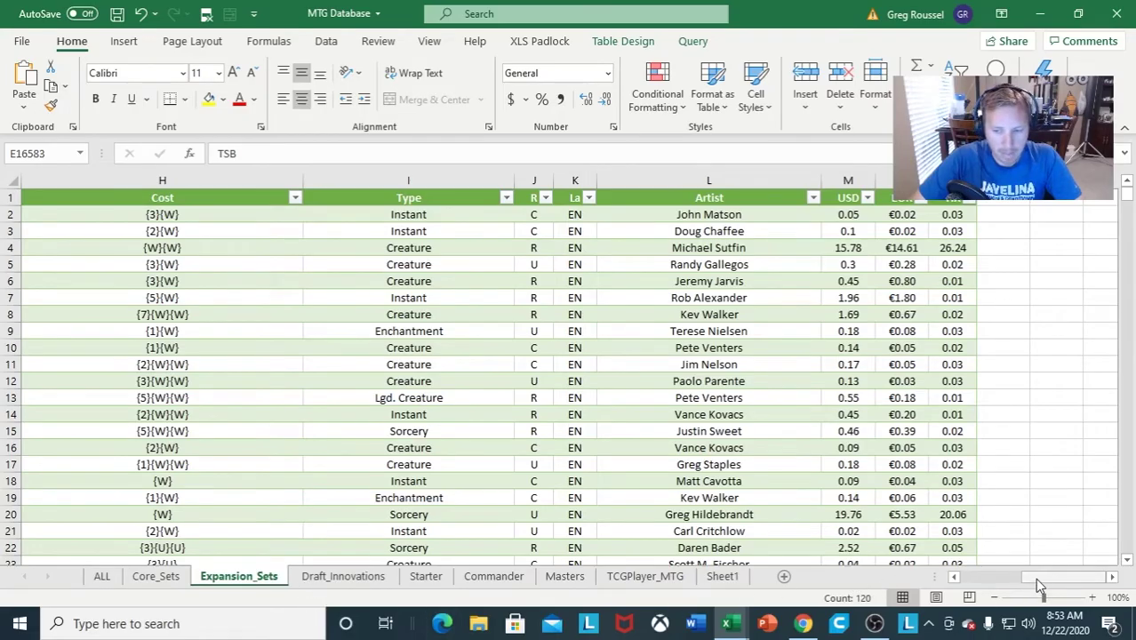
{"action": "left_click_drag", "start_coordinate": [1031, 576], "coordinate": [978, 576]}
{"action": "scroll", "coordinate": [226, 333], "scroll_direction": "down", "scroll_amount": 9}
{"action": "scroll", "coordinate": [227, 334], "scroll_direction": "down", "scroll_amount": 20}
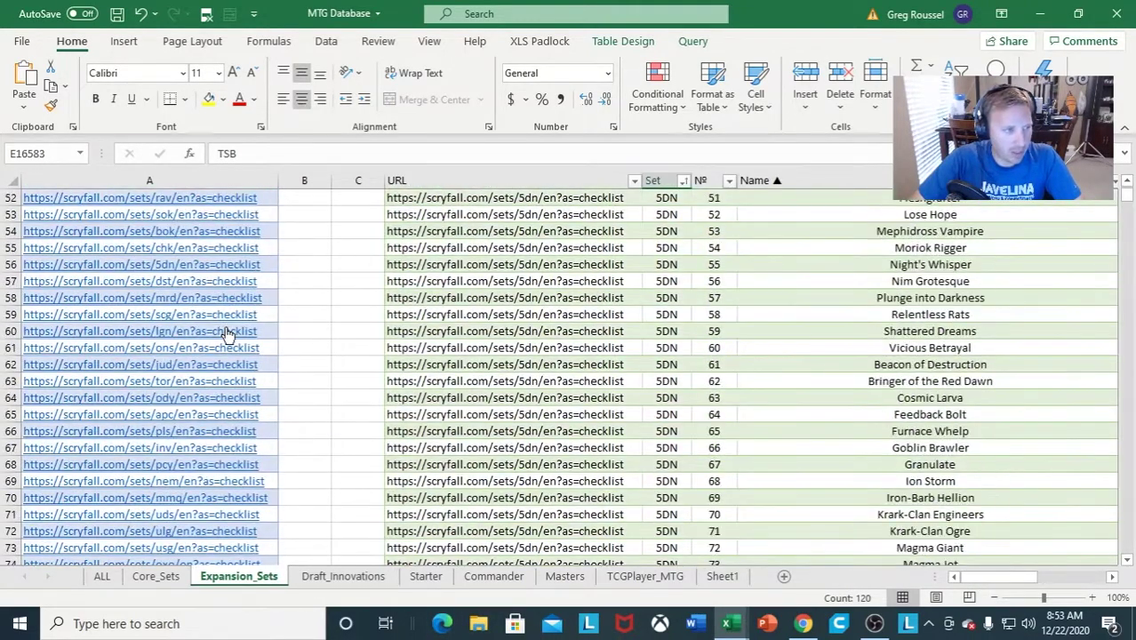
{"action": "scroll", "coordinate": [223, 328], "scroll_direction": "up", "scroll_amount": 20}
{"action": "scroll", "coordinate": [223, 329], "scroll_direction": "up", "scroll_amount": 6}
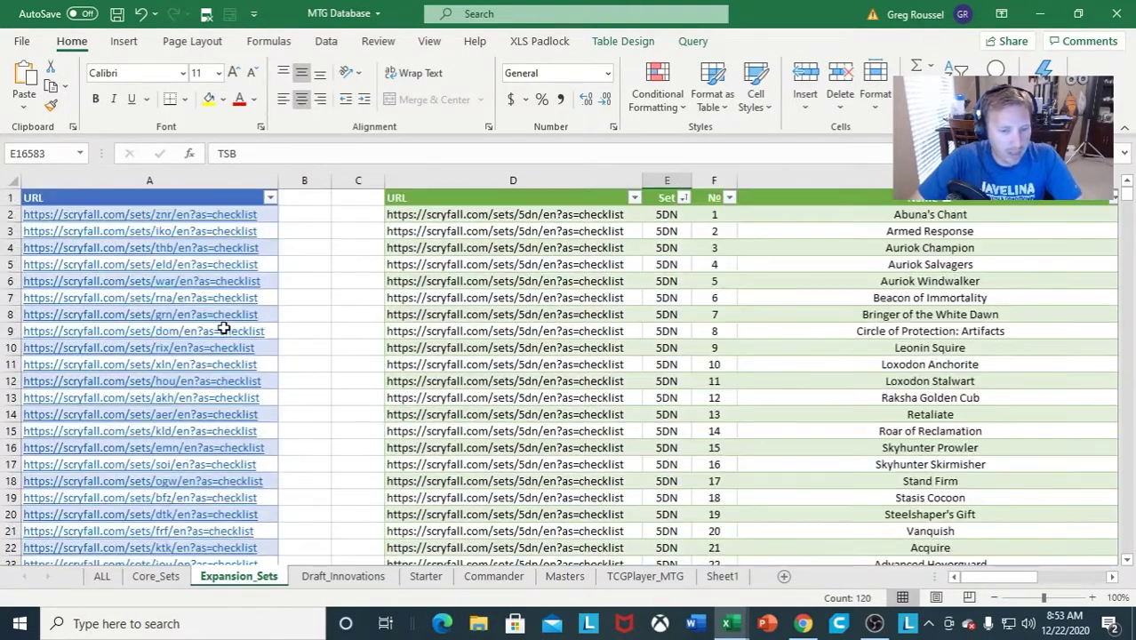
{"action": "left_click", "coordinate": [624, 578]}
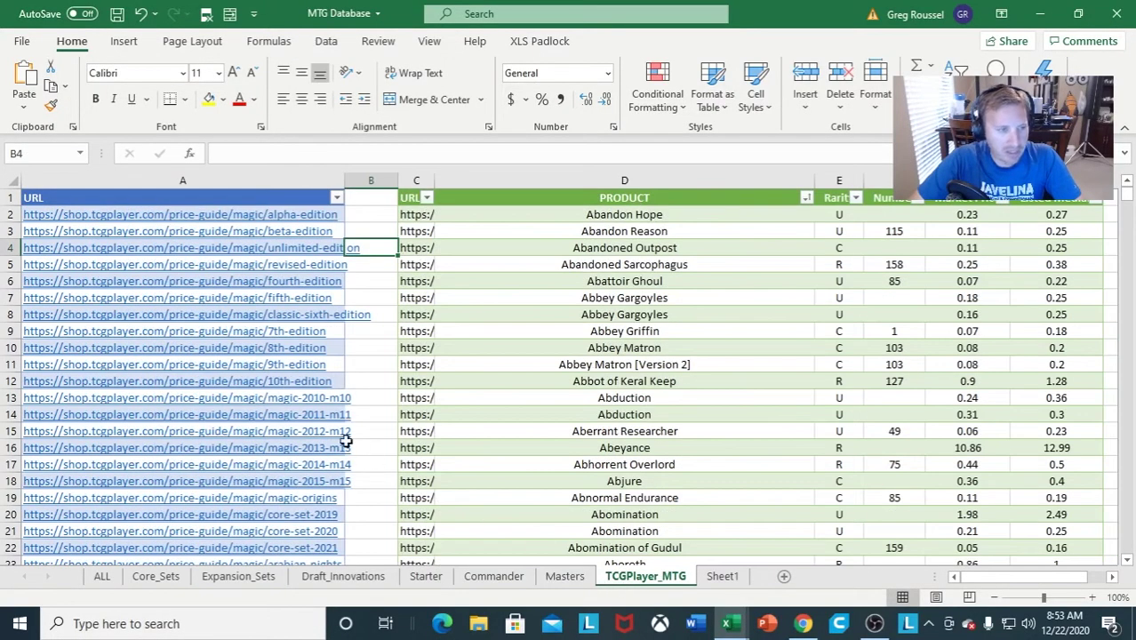
{"action": "scroll", "coordinate": [260, 372], "scroll_direction": "down", "scroll_amount": 9}
{"action": "scroll", "coordinate": [260, 372], "scroll_direction": "down", "scroll_amount": 20}
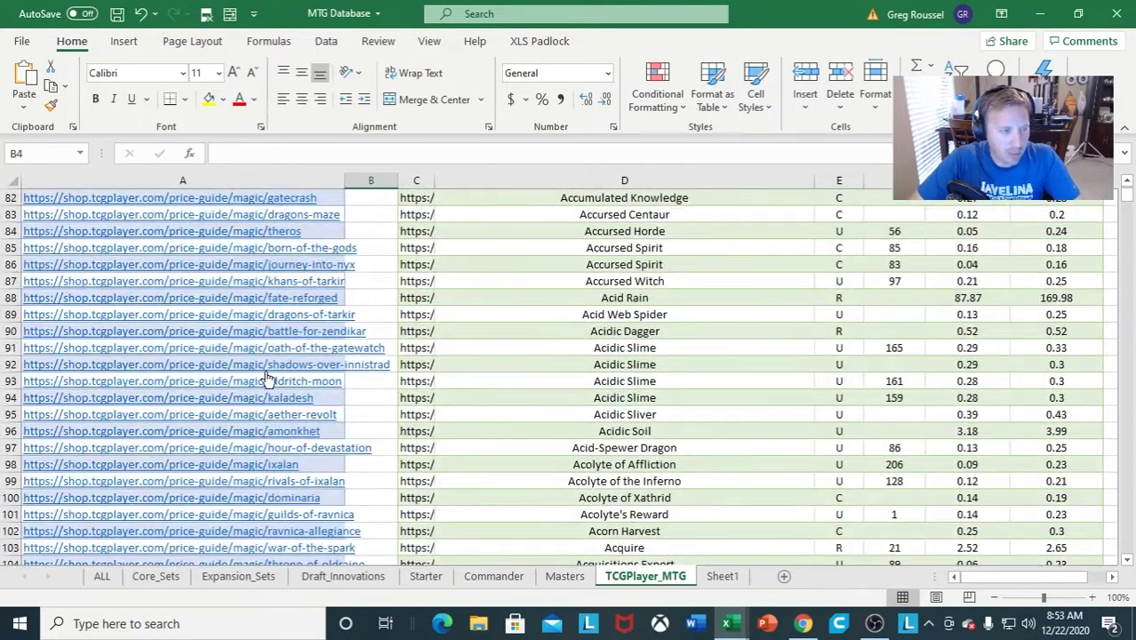
{"action": "scroll", "coordinate": [267, 380], "scroll_direction": "up", "scroll_amount": 20}
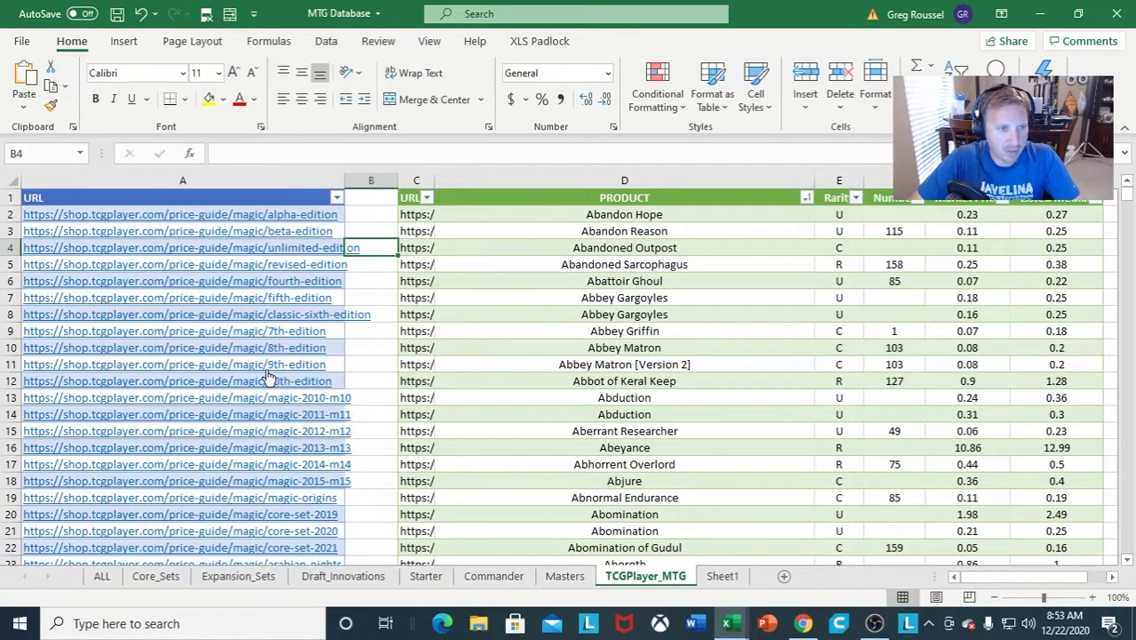
{"action": "left_click", "coordinate": [382, 216]}
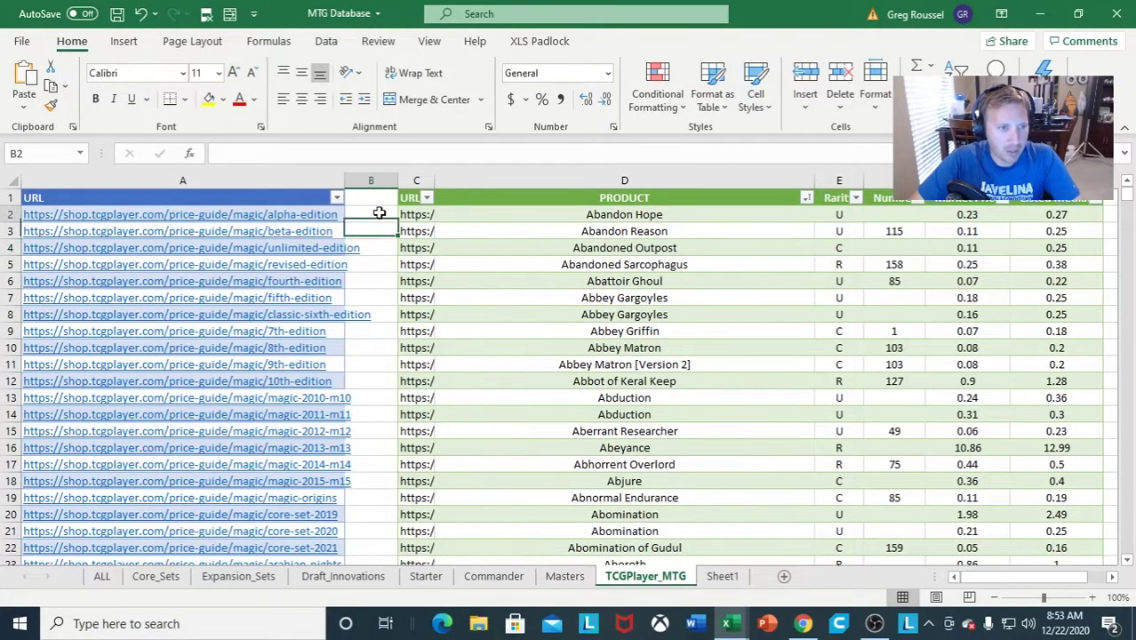
{"action": "left_click", "coordinate": [172, 577]}
{"action": "left_click", "coordinate": [218, 577]}
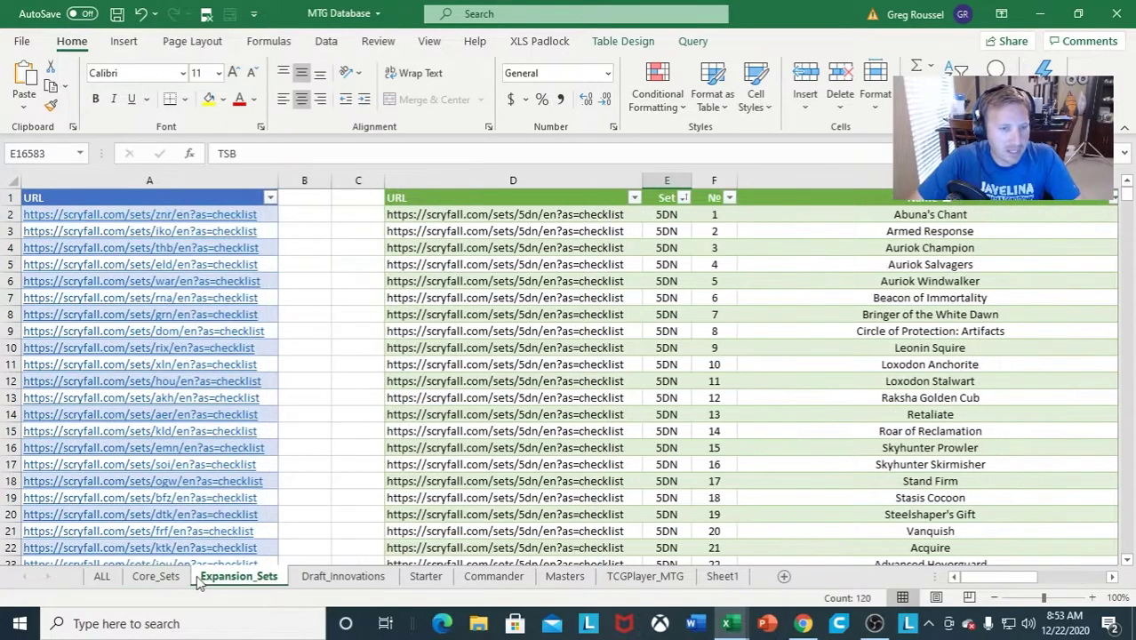
{"action": "left_click", "coordinate": [102, 579]}
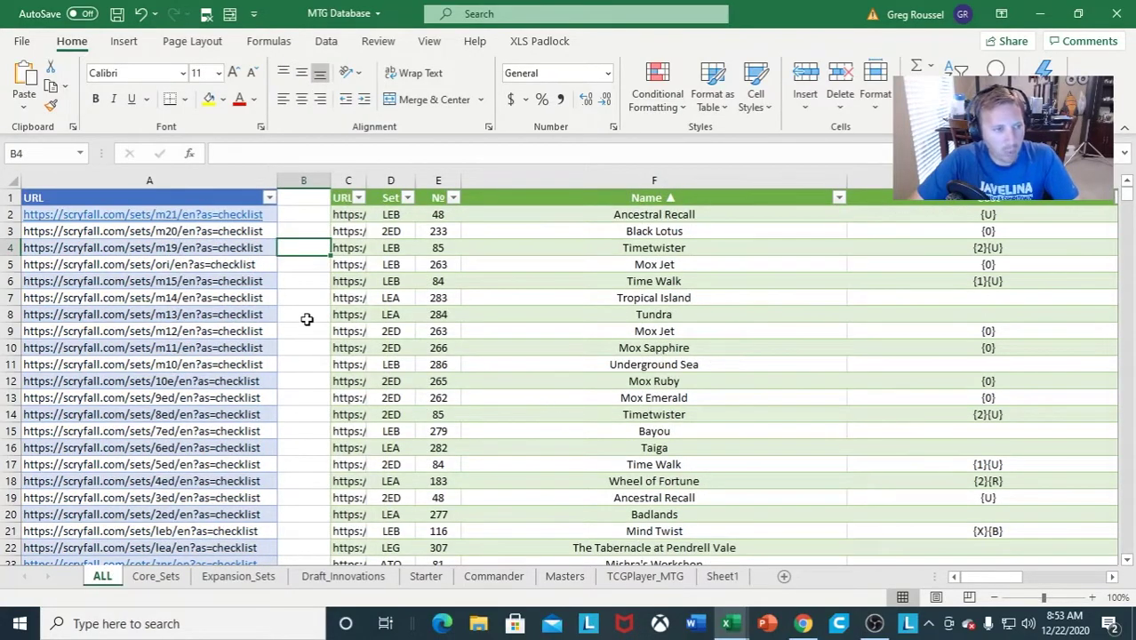
{"action": "scroll", "coordinate": [294, 319], "scroll_direction": "down", "scroll_amount": 20}
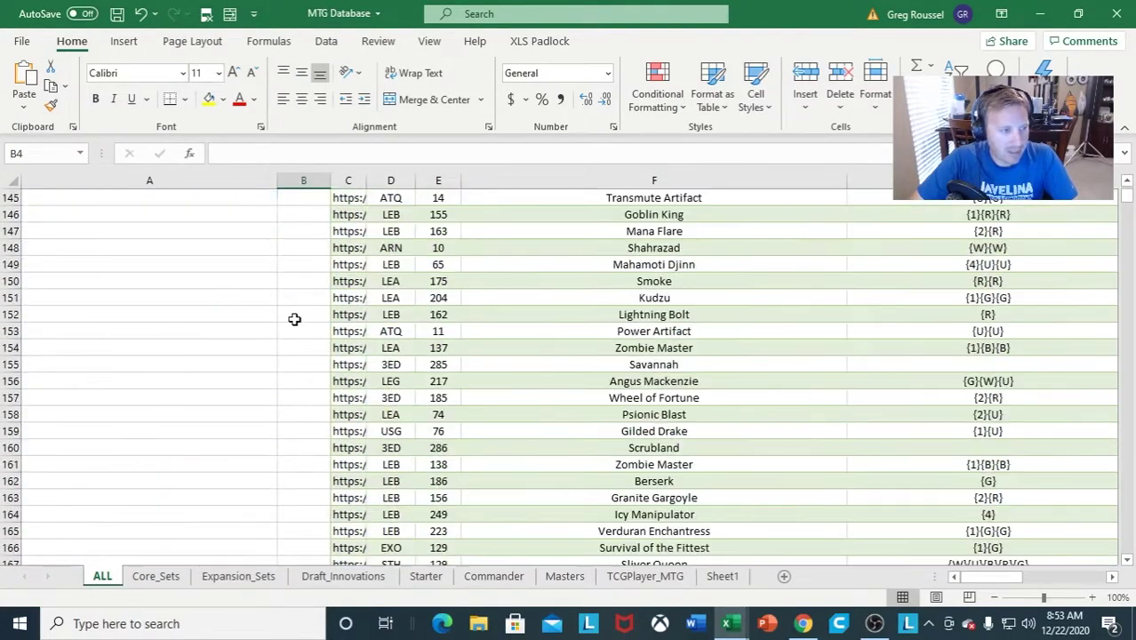
{"action": "scroll", "coordinate": [294, 319], "scroll_direction": "up", "scroll_amount": 8}
{"action": "scroll", "coordinate": [285, 329], "scroll_direction": "up", "scroll_amount": 20}
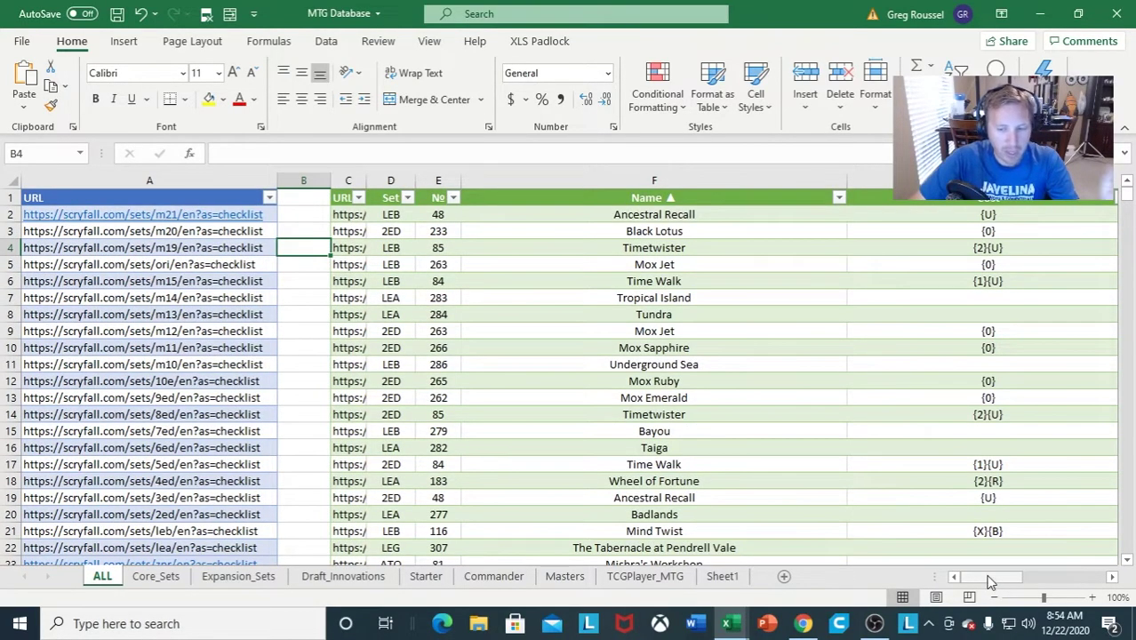
{"action": "left_click_drag", "start_coordinate": [987, 577], "coordinate": [1018, 591]}
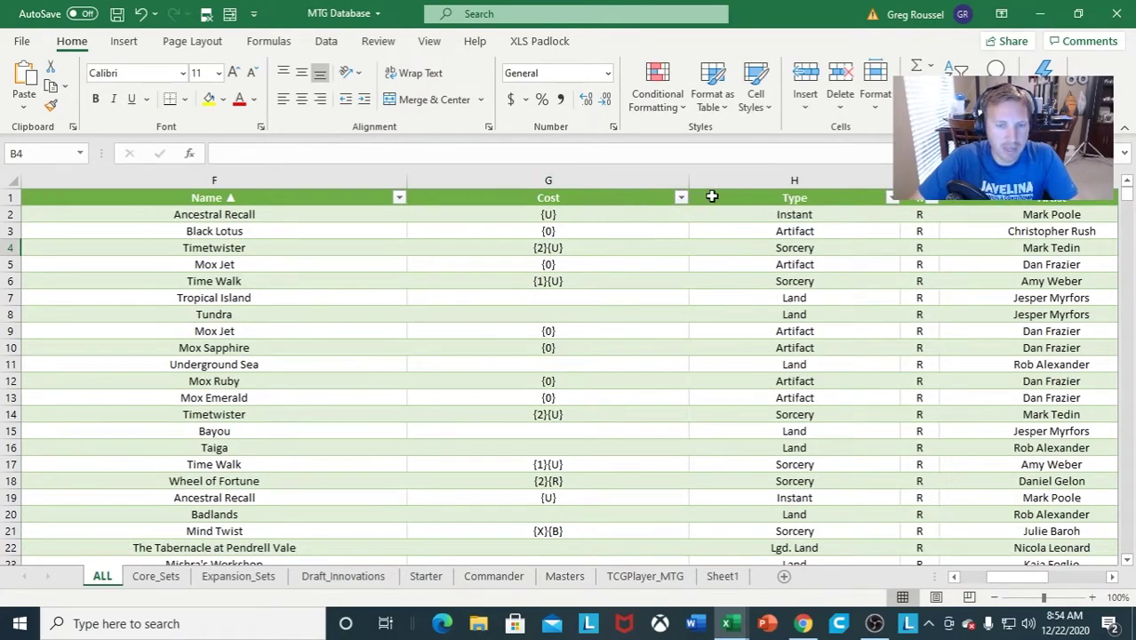
{"action": "left_click_drag", "start_coordinate": [992, 578], "coordinate": [975, 578]}
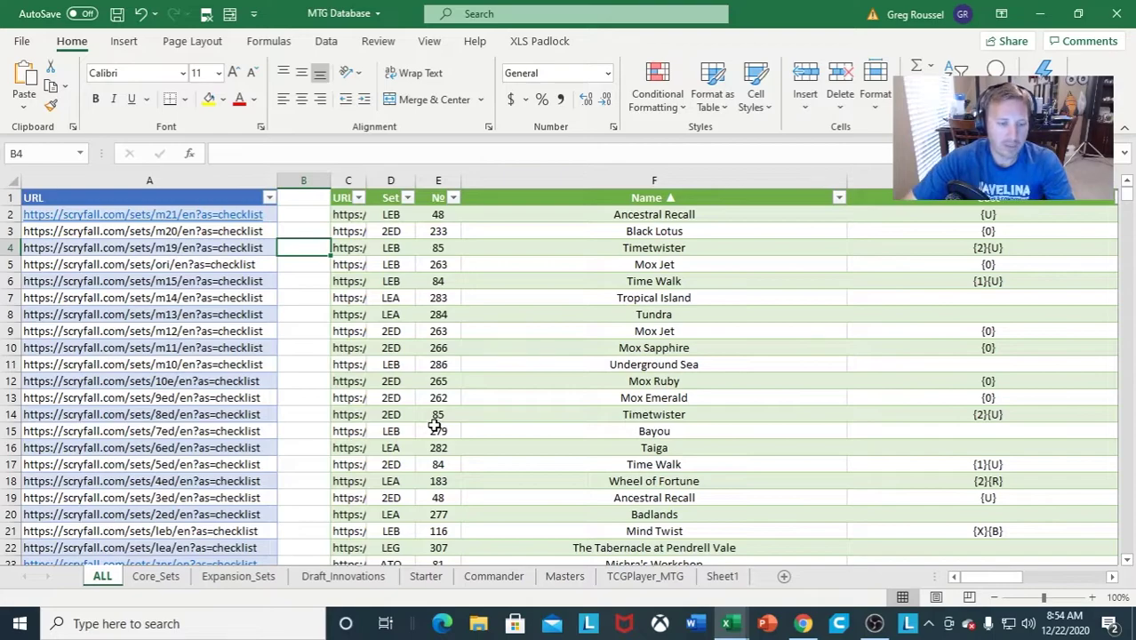
{"action": "mouse_move", "coordinate": [727, 623]}
{"action": "left_click", "coordinate": [625, 573]}
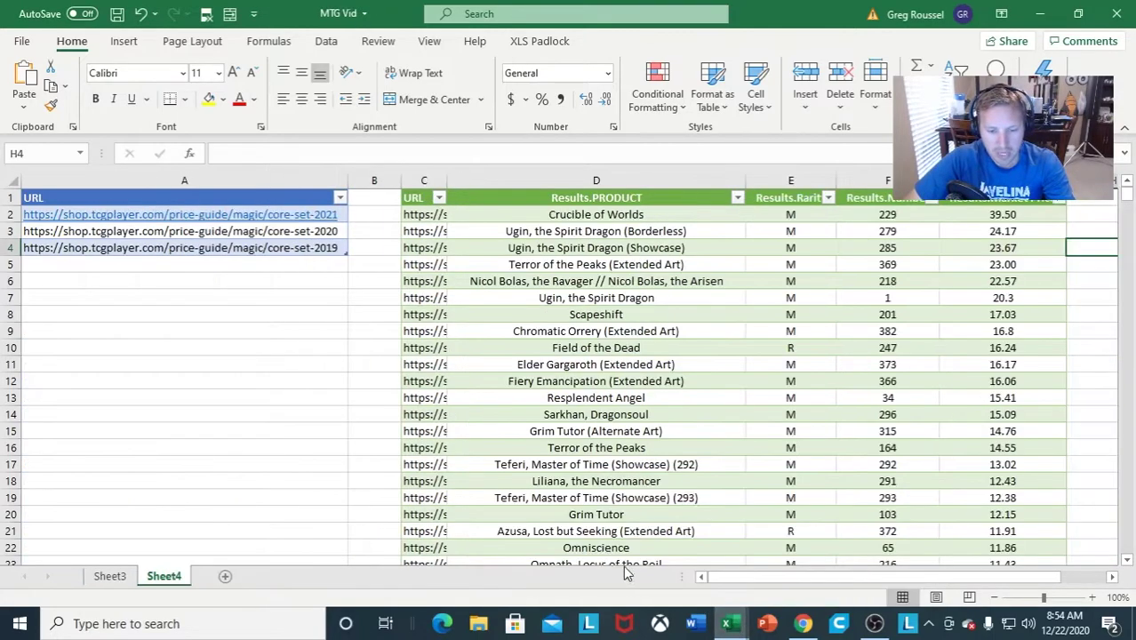
Select cells B1 and B5 on Sheet4, then switch to Sheet3 and select B2 and B1.
{"action": "left_click", "coordinate": [372, 199]}
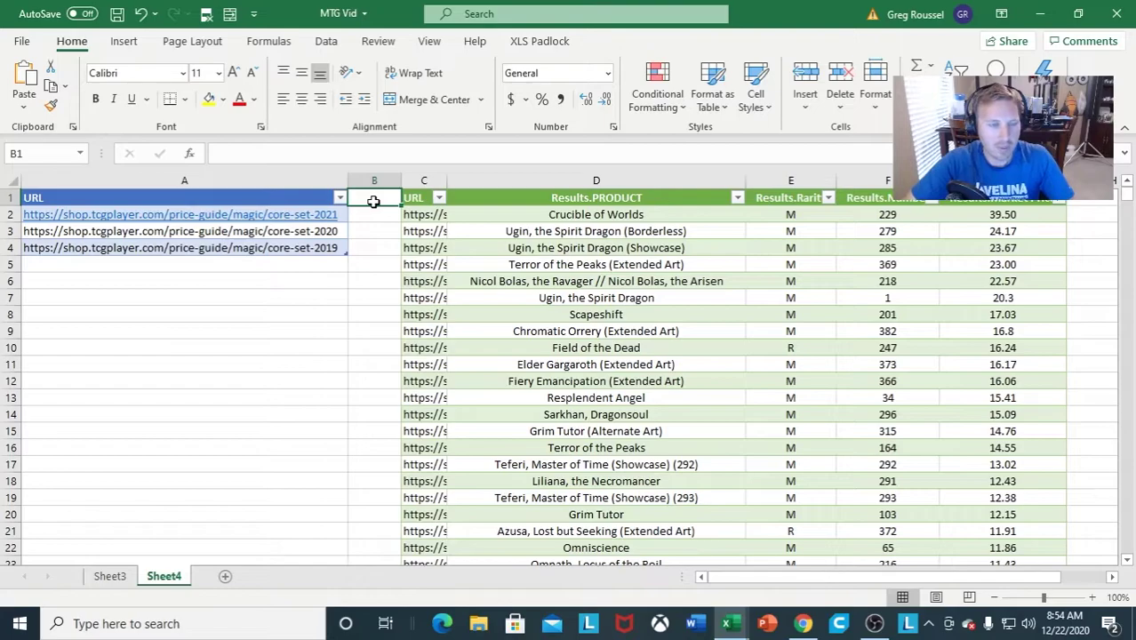
{"action": "left_click", "coordinate": [372, 276]}
{"action": "left_click", "coordinate": [371, 266]}
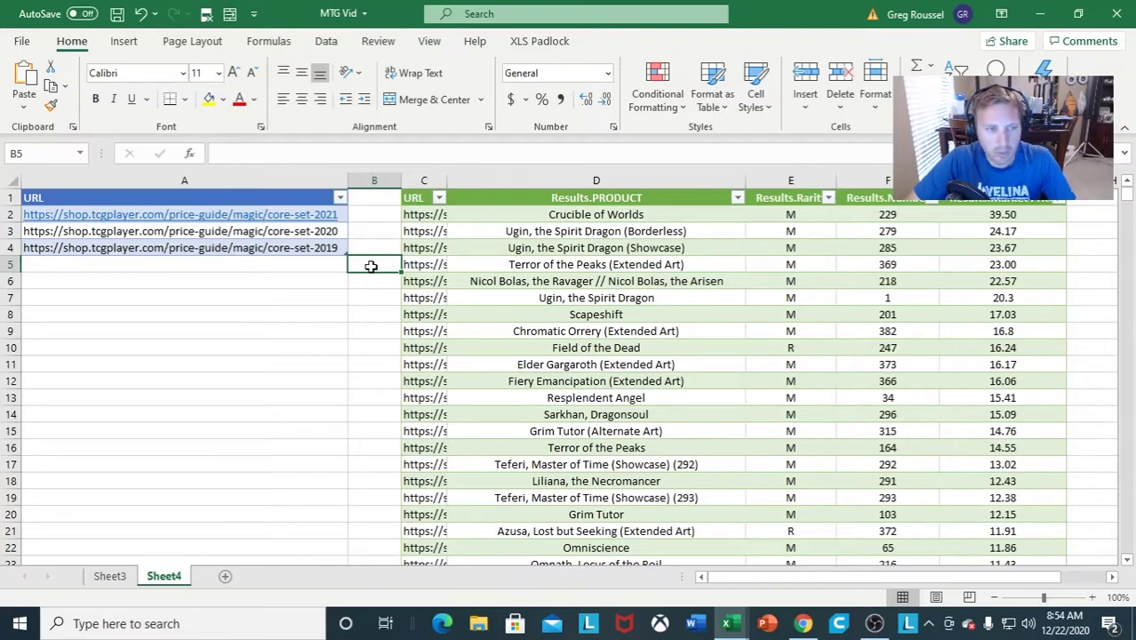
{"action": "left_click", "coordinate": [109, 576]}
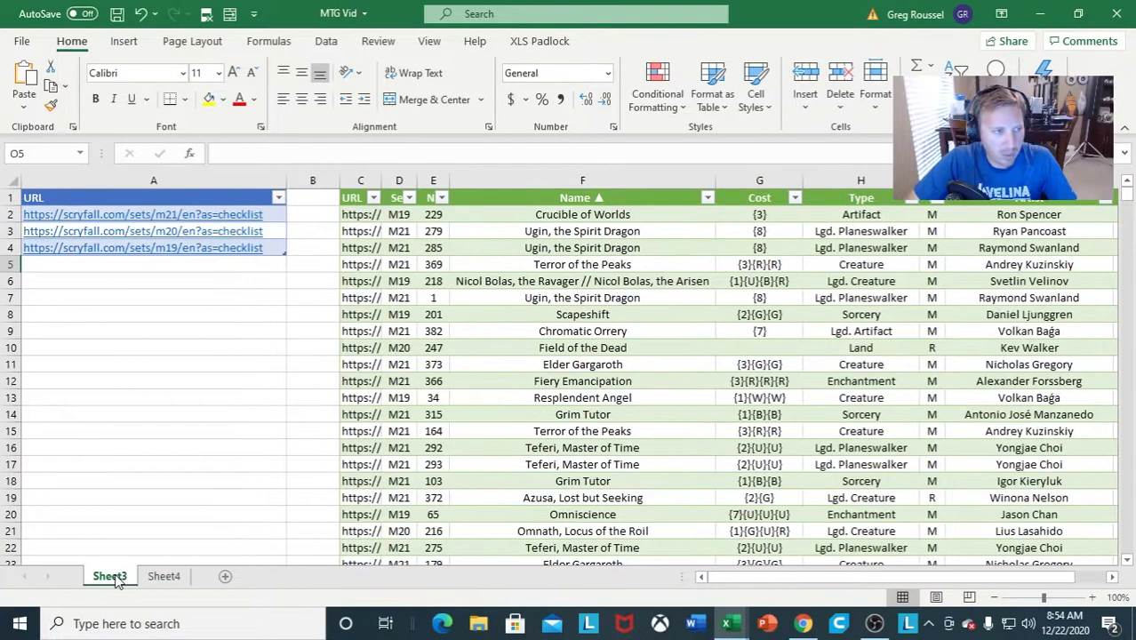
{"action": "left_click", "coordinate": [322, 213]}
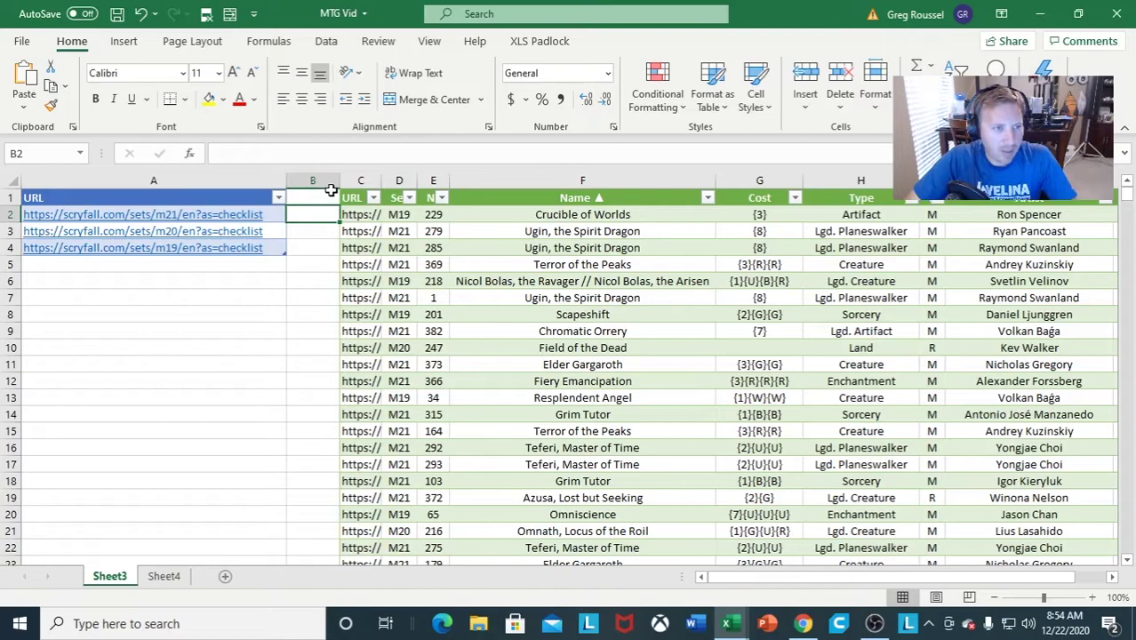
{"action": "left_click", "coordinate": [325, 197]}
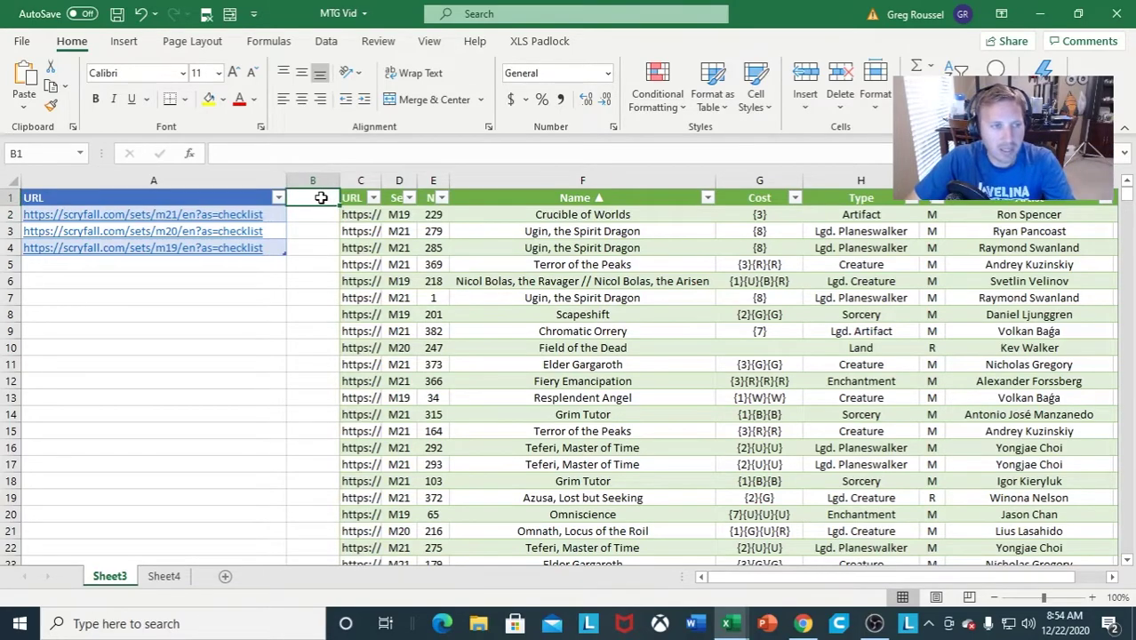